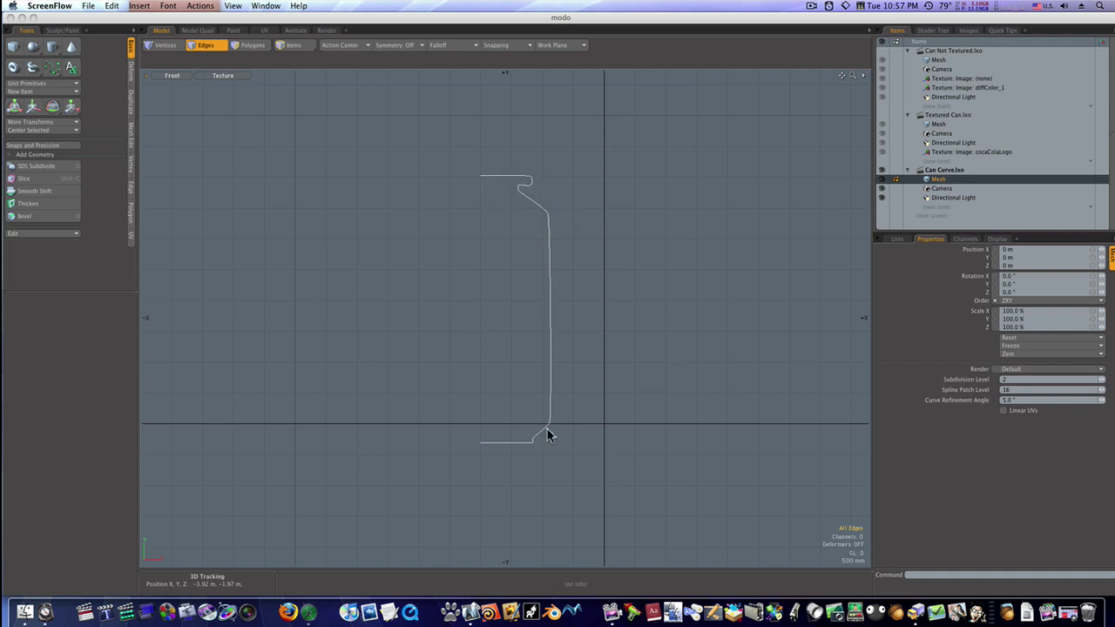
# Toggle the Bezier Curve tool off and select all 9 edges of the can profile curve.
pyautogui.click(51, 75)
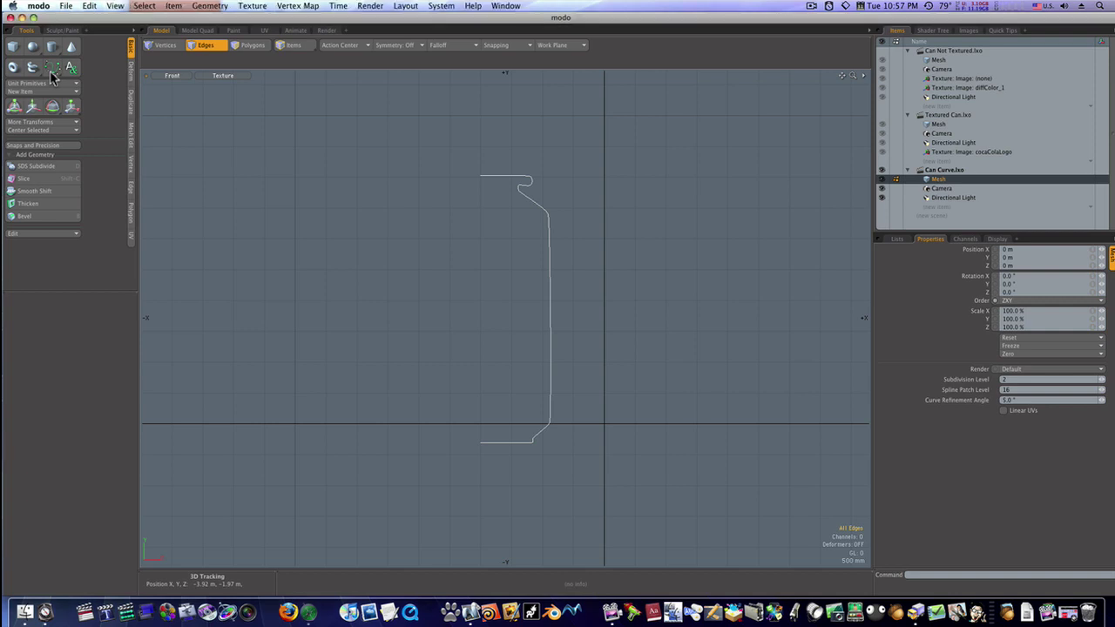
pyautogui.click(52, 68)
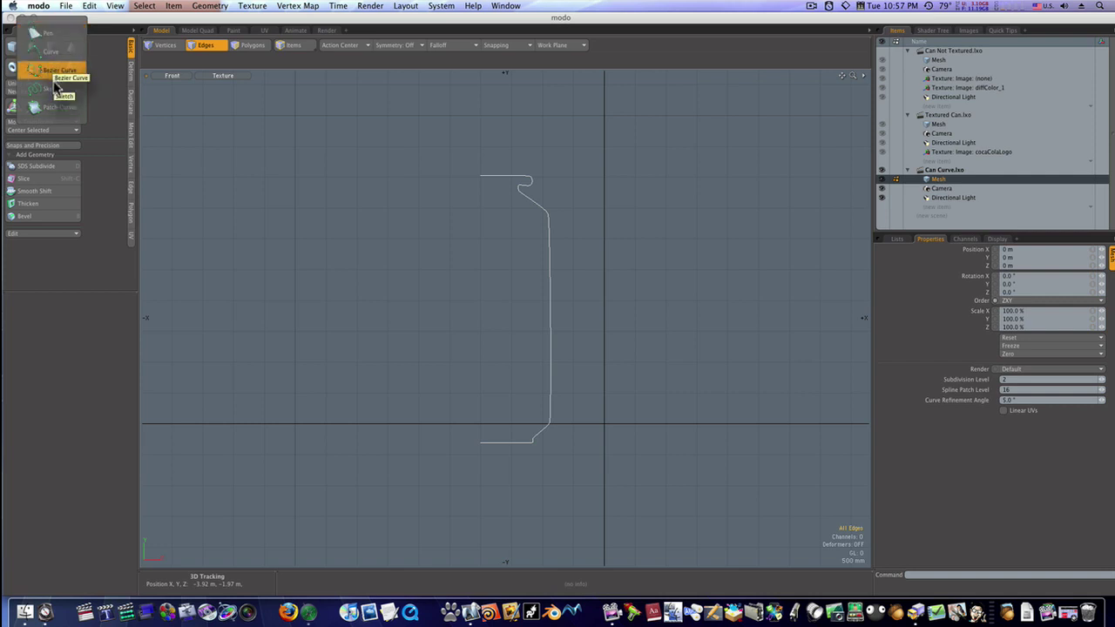
pyautogui.click(55, 73)
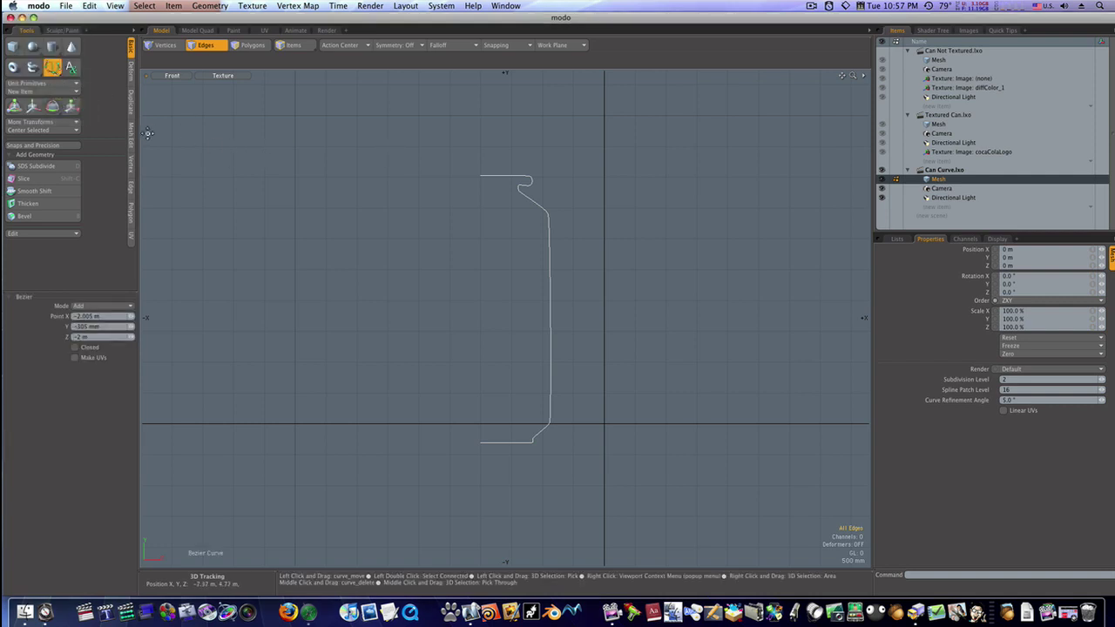
pyautogui.press('space')
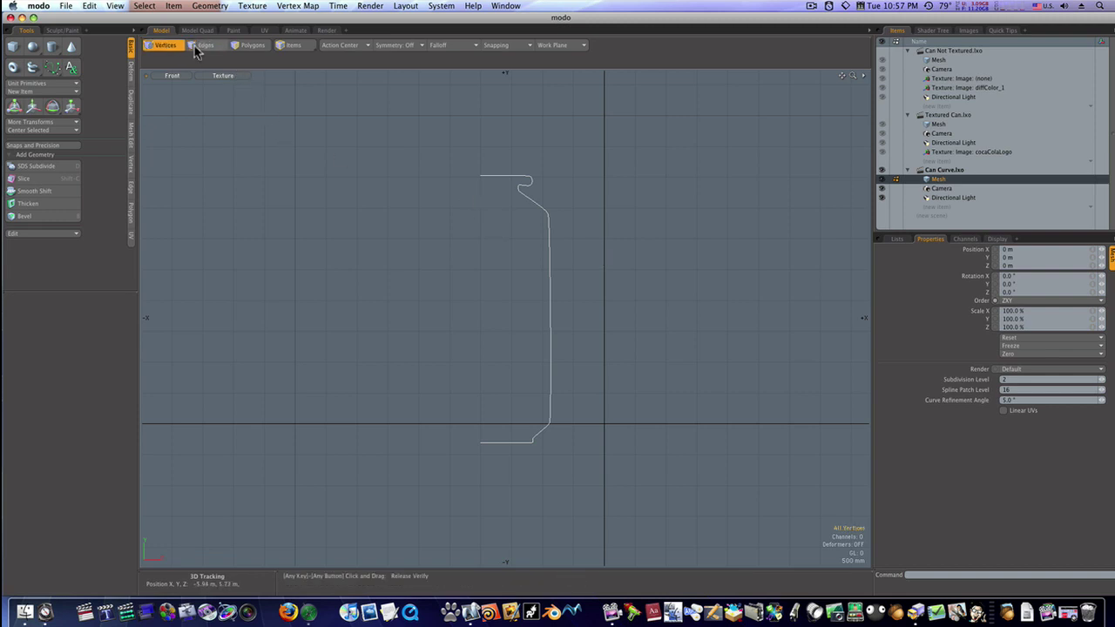
pyautogui.doubleClick(513, 180)
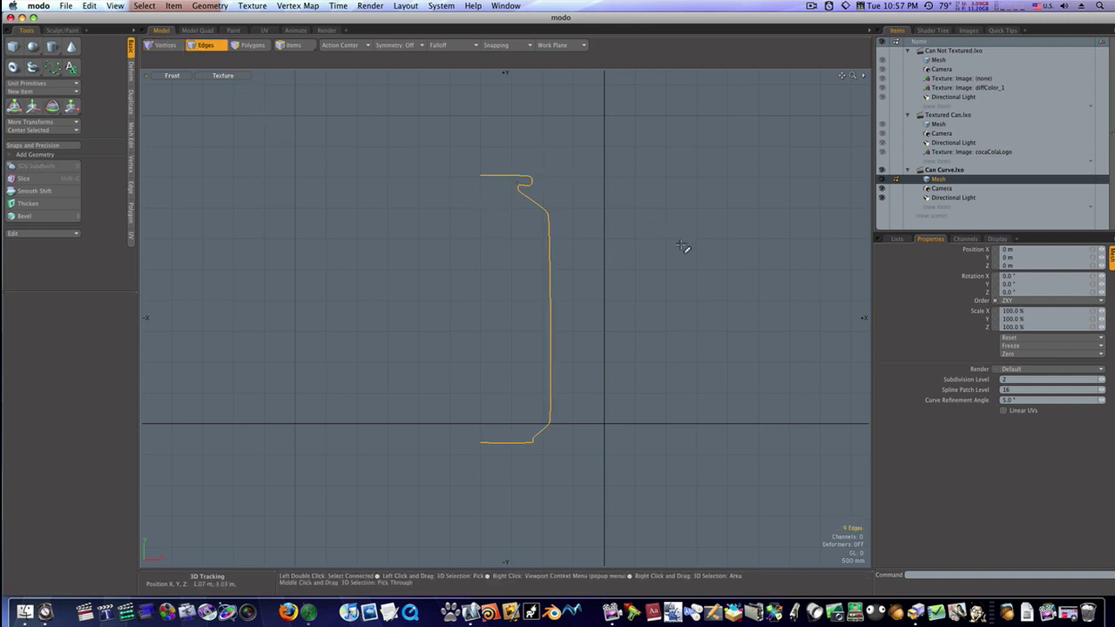
# Radial-sweep the profile curve in 15 steps around the Z axis into a ring-shaped mesh.
pyautogui.click(132, 97)
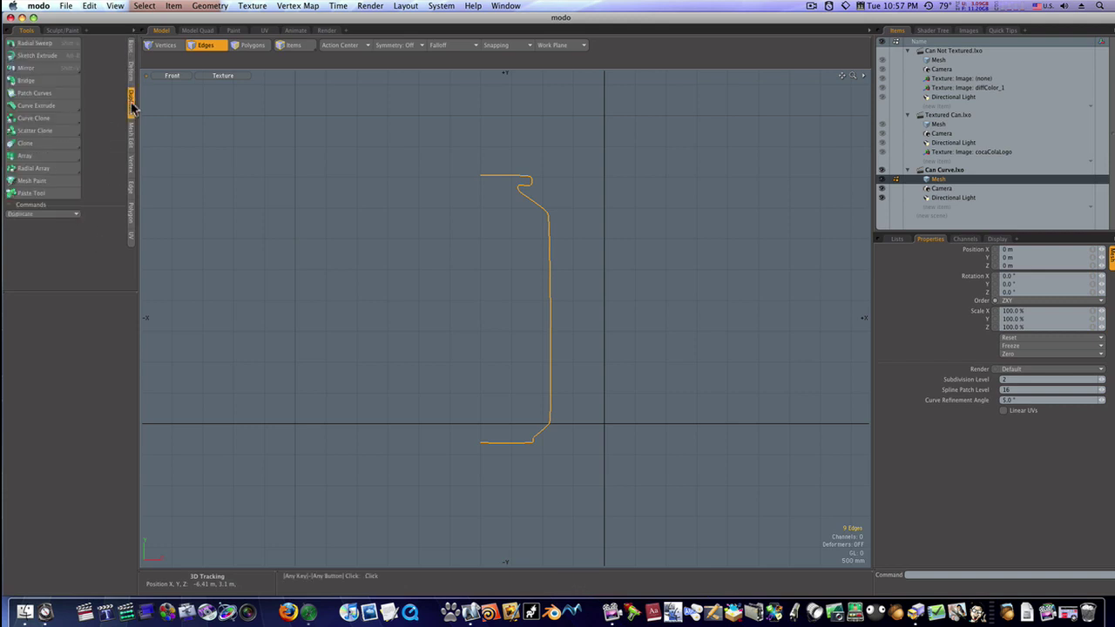
pyautogui.click(35, 43)
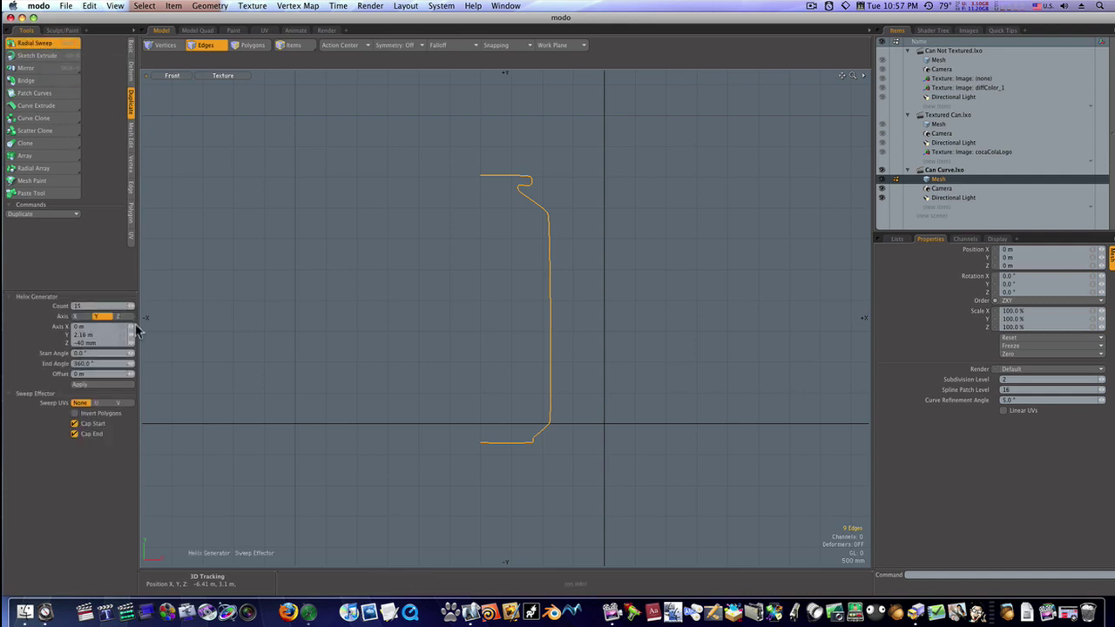
pyautogui.click(83, 317)
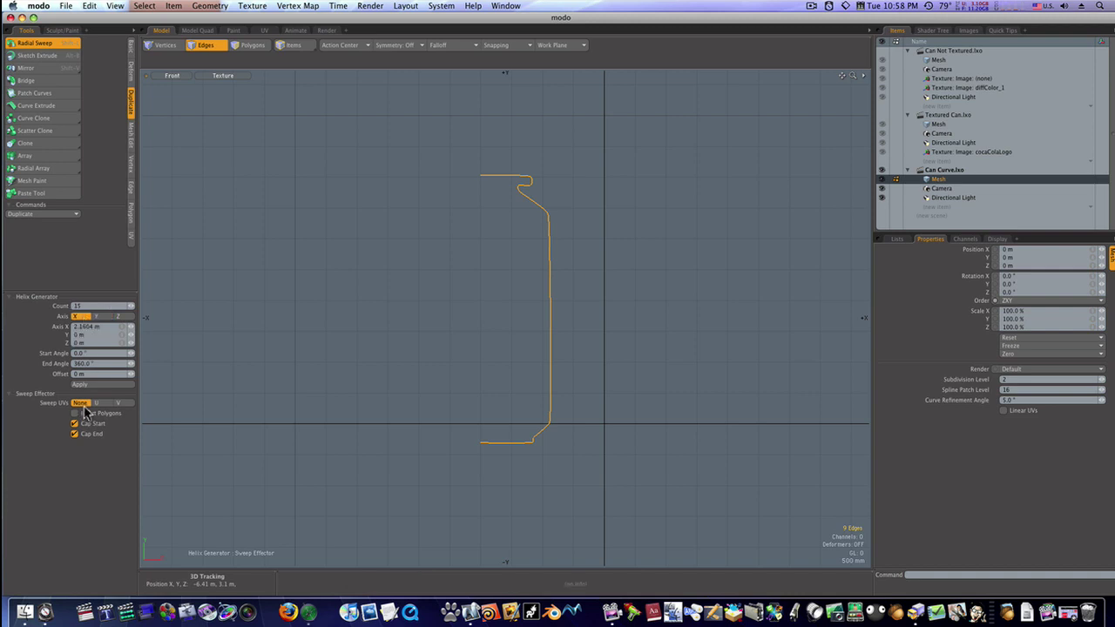
pyautogui.click(462, 305)
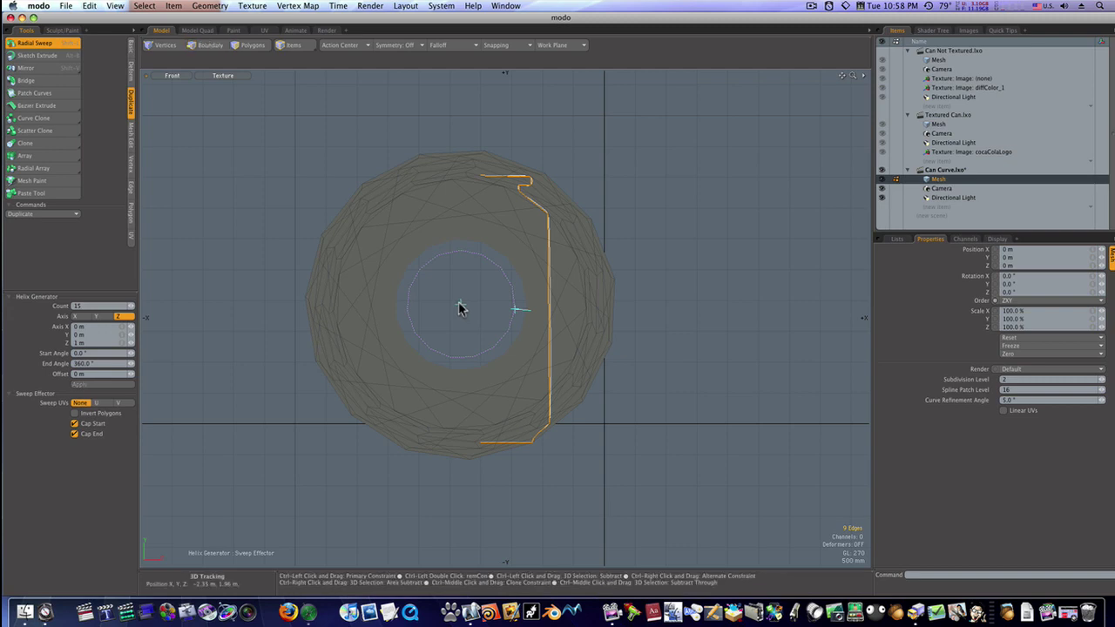
# Switch the viewport to Perspective and orbit around the swept can mesh.
pyautogui.hotkey('ctrl', 'space')
pyautogui.click(473, 301)
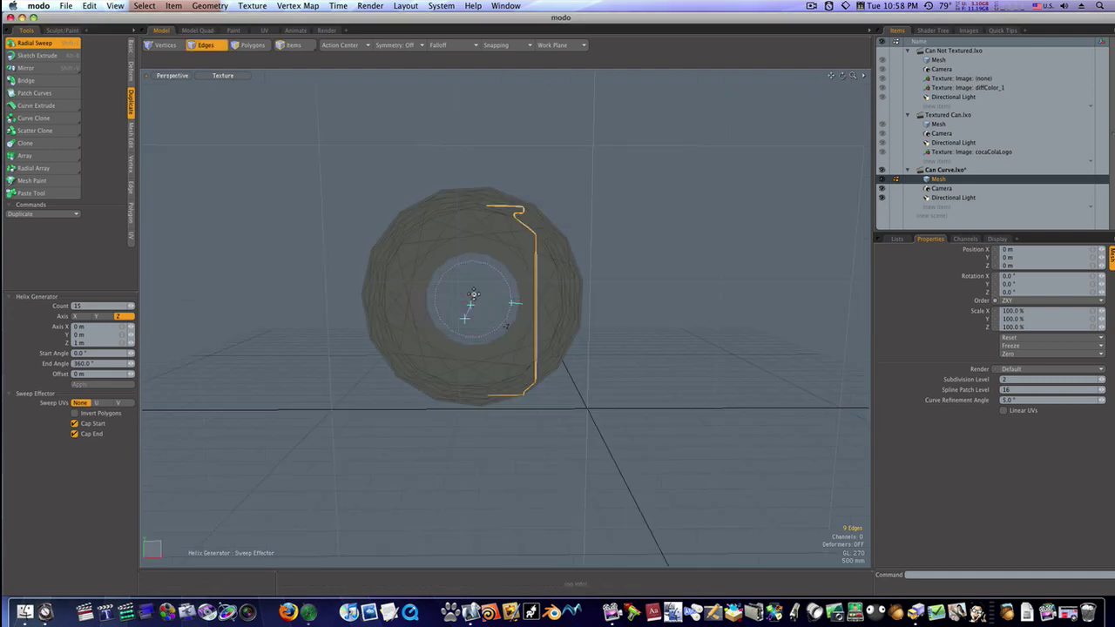
pyautogui.keyDown('alt'); pyautogui.moveTo(474, 293); pyautogui.dragTo(536, 81); pyautogui.keyUp('alt')
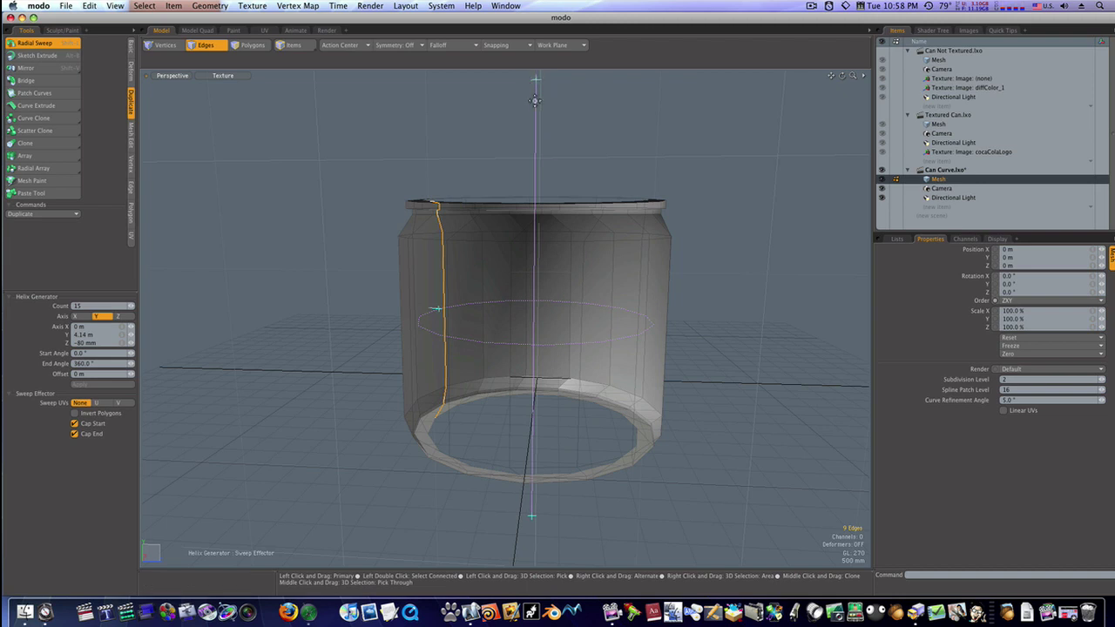
# Flip the can's polygon normals, dismiss the warning, and look down into the can.
pyautogui.press('f')
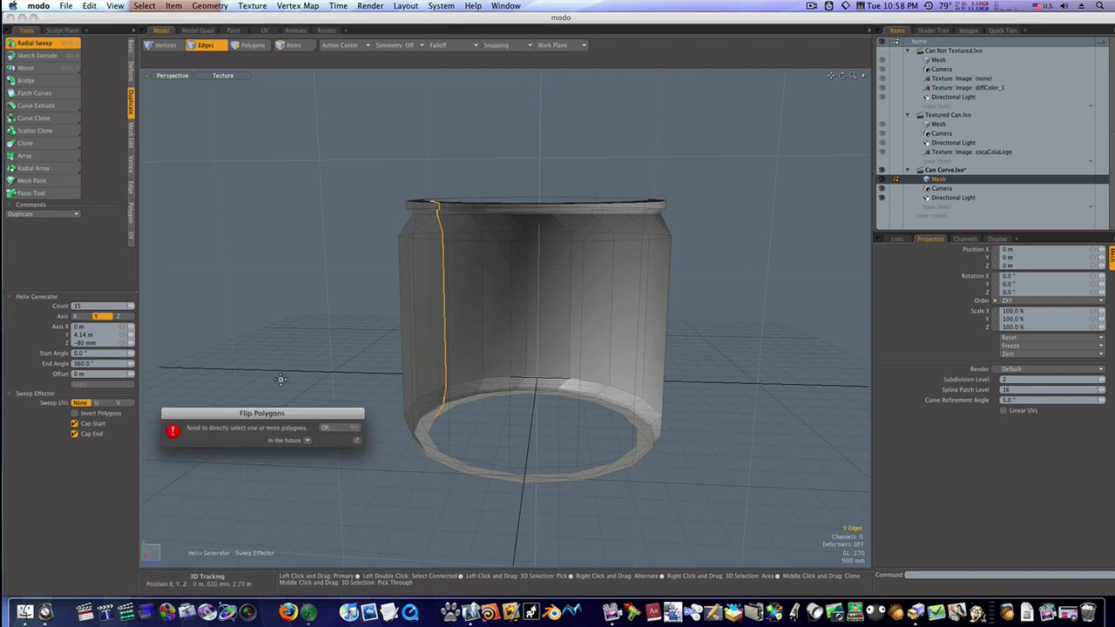
pyautogui.click(353, 428)
pyautogui.press('alt')
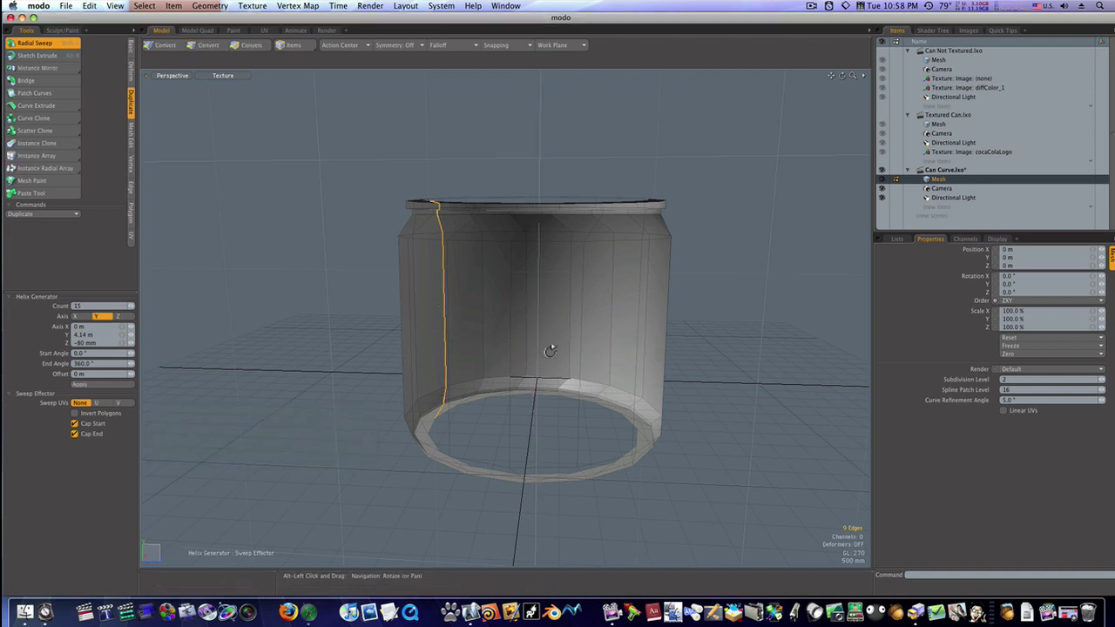
pyautogui.keyDown('alt'); pyautogui.moveTo(549, 350); pyautogui.dragTo(505, 435); pyautogui.keyUp('alt')
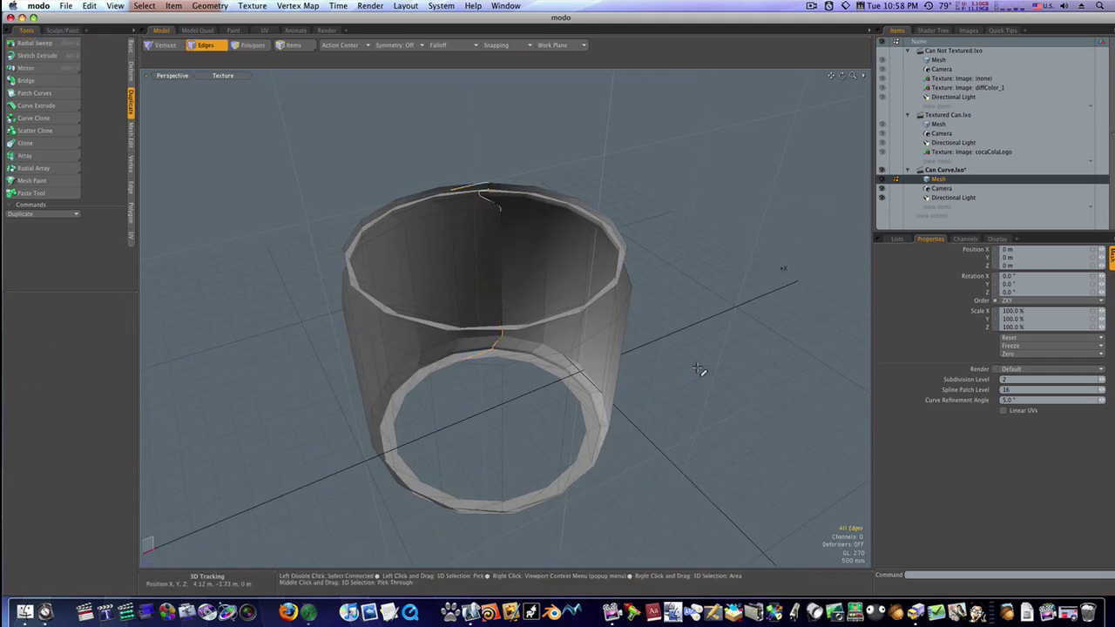
# Scale the can to about 175% on the Y axis so it stands taller and slimmer.
pyautogui.moveTo(692, 371)
pyautogui.keyDown('alt'); pyautogui.mouseDown()
pyautogui.moveTo(595, 298)
pyautogui.moveTo(600, 307)
pyautogui.mouseUp(); pyautogui.keyUp('alt')
pyautogui.press('r')
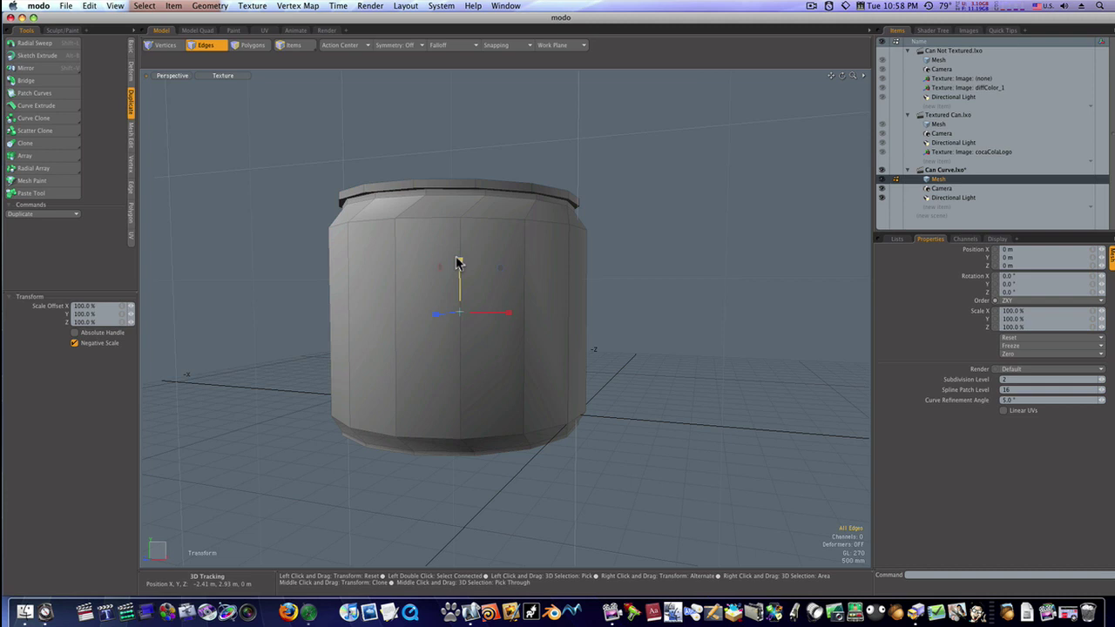
pyautogui.moveTo(459, 260); pyautogui.dragTo(462, 213)
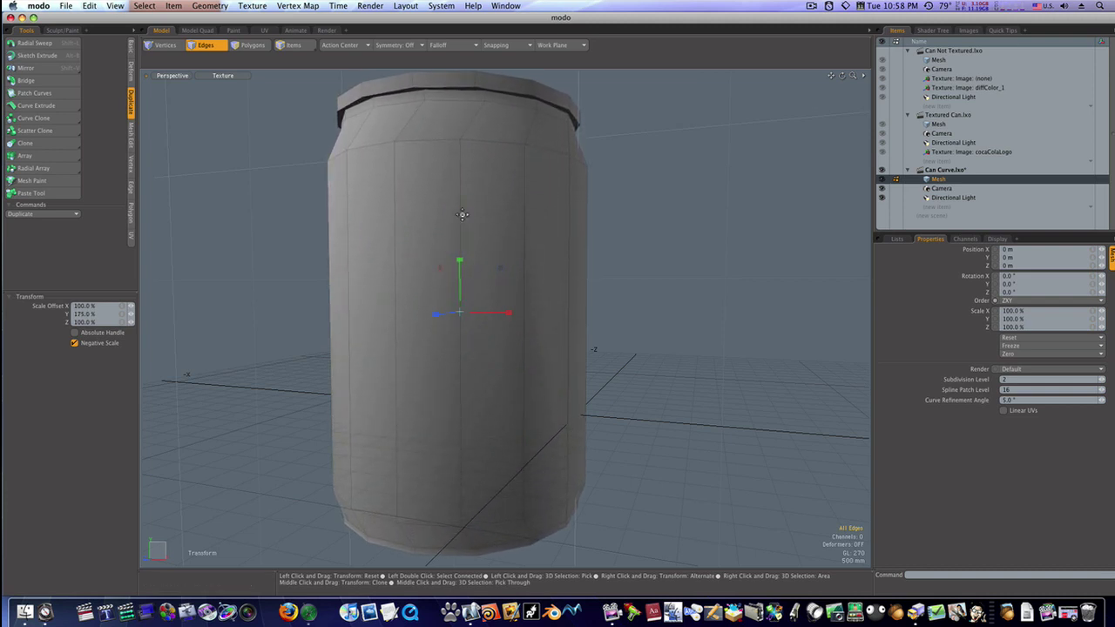
pyautogui.keyDown('alt'); pyautogui.moveTo(582, 282); pyautogui.dragTo(351, 343); pyautogui.keyUp('alt')
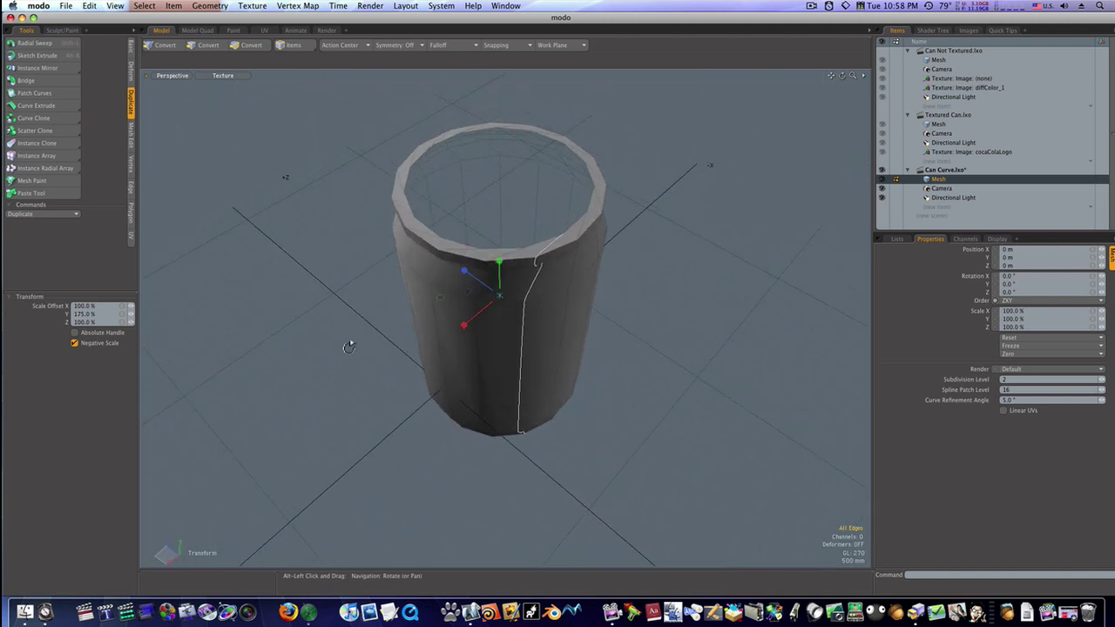
pyautogui.click(250, 45)
pyautogui.doubleClick(530, 294)
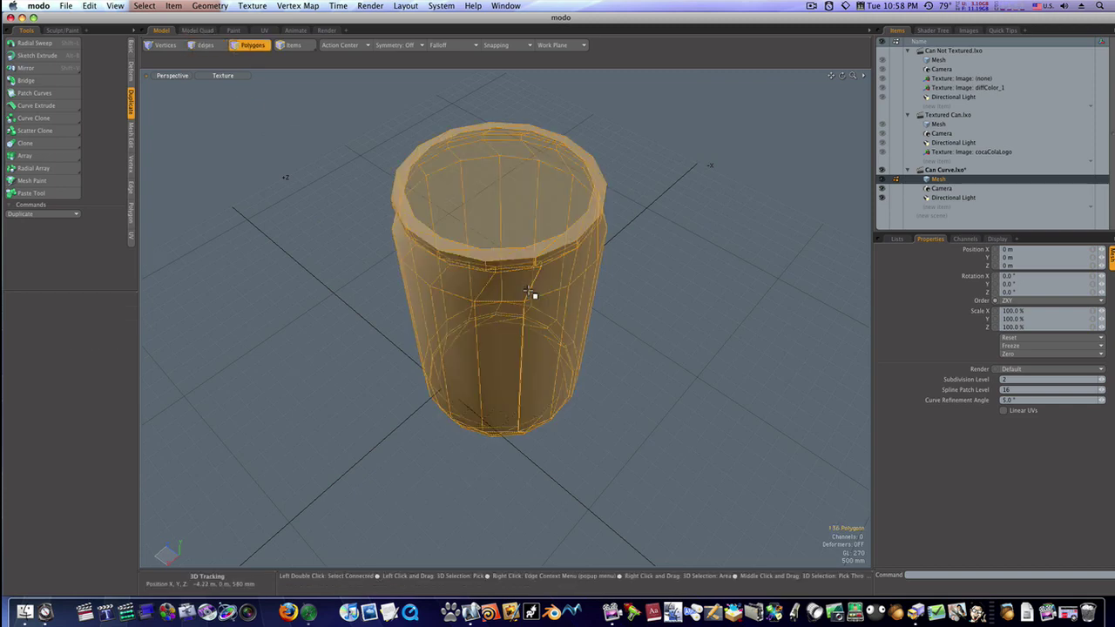
pyautogui.moveTo(543, 301); pyautogui.dragTo(570, 298)
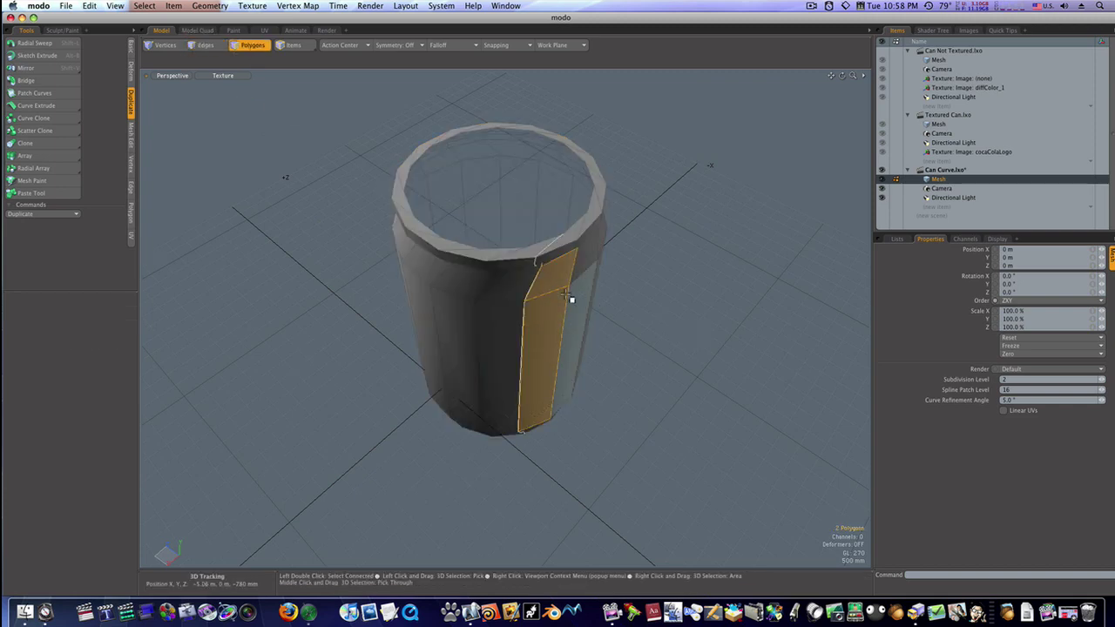
pyautogui.doubleClick(545, 249)
pyautogui.press('[')
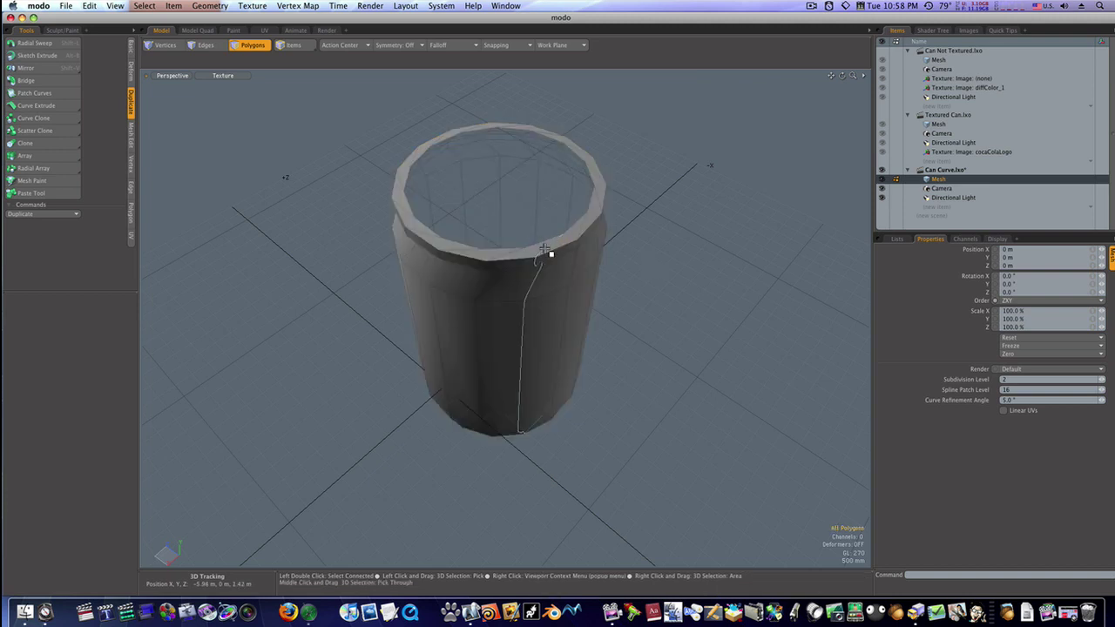
pyautogui.moveTo(547, 250); pyautogui.dragTo(567, 299)
pyautogui.click(538, 260)
pyautogui.keyDown('ctrl'); pyautogui.click(541, 259); pyautogui.keyUp('ctrl')
pyautogui.keyDown('alt'); pyautogui.moveTo(539, 253); pyautogui.dragTo(476, 231); pyautogui.keyUp('alt')
# In Edges mode, select the 15-edge top rim loop of the can.
pyautogui.press('2')
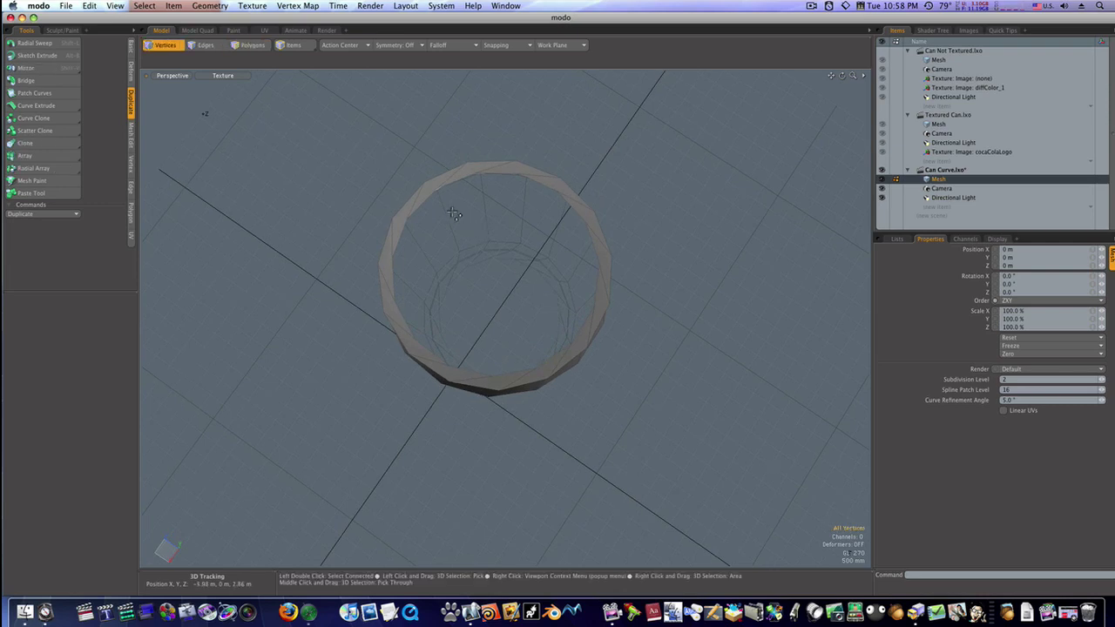
pyautogui.doubleClick(452, 186)
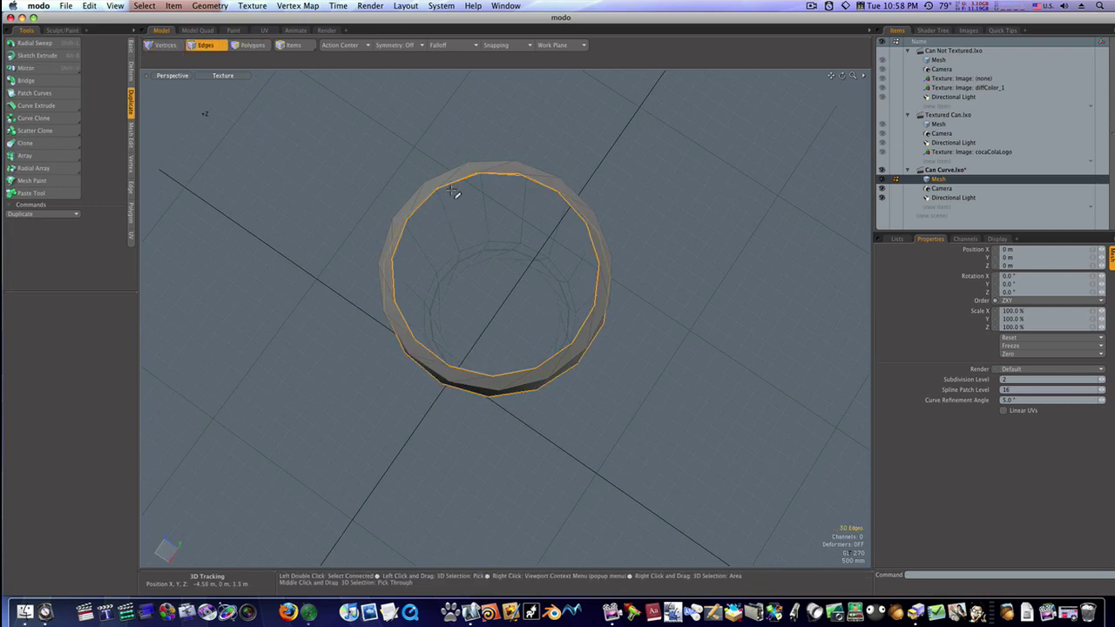
pyautogui.keyDown('alt'); pyautogui.moveTo(458, 204); pyautogui.dragTo(460, 191); pyautogui.keyUp('alt')
pyautogui.click(460, 192)
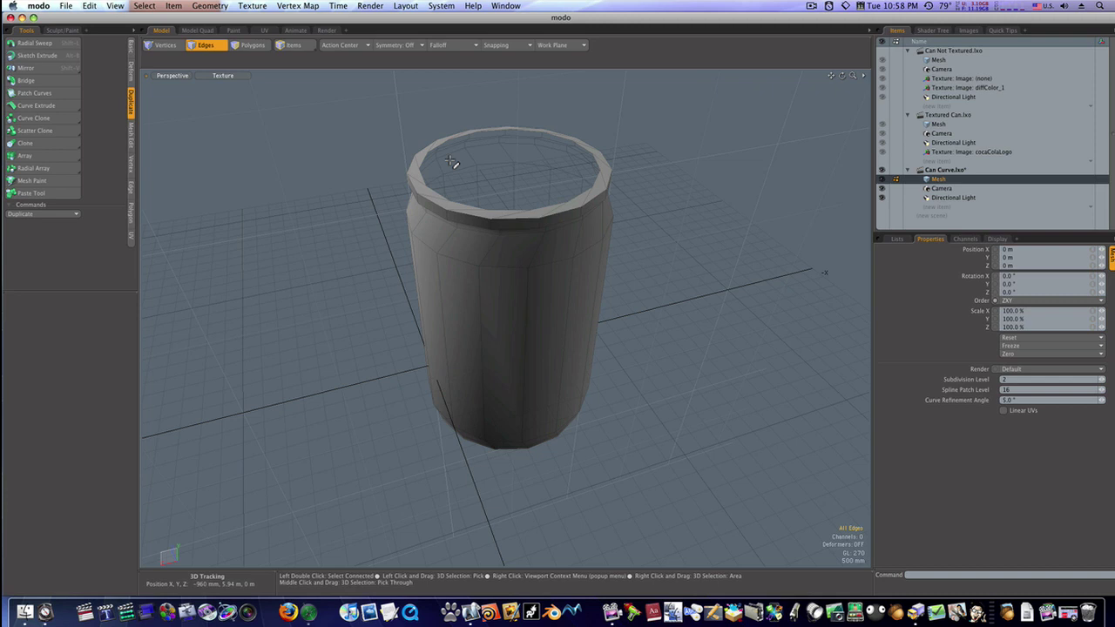
pyautogui.doubleClick(469, 137)
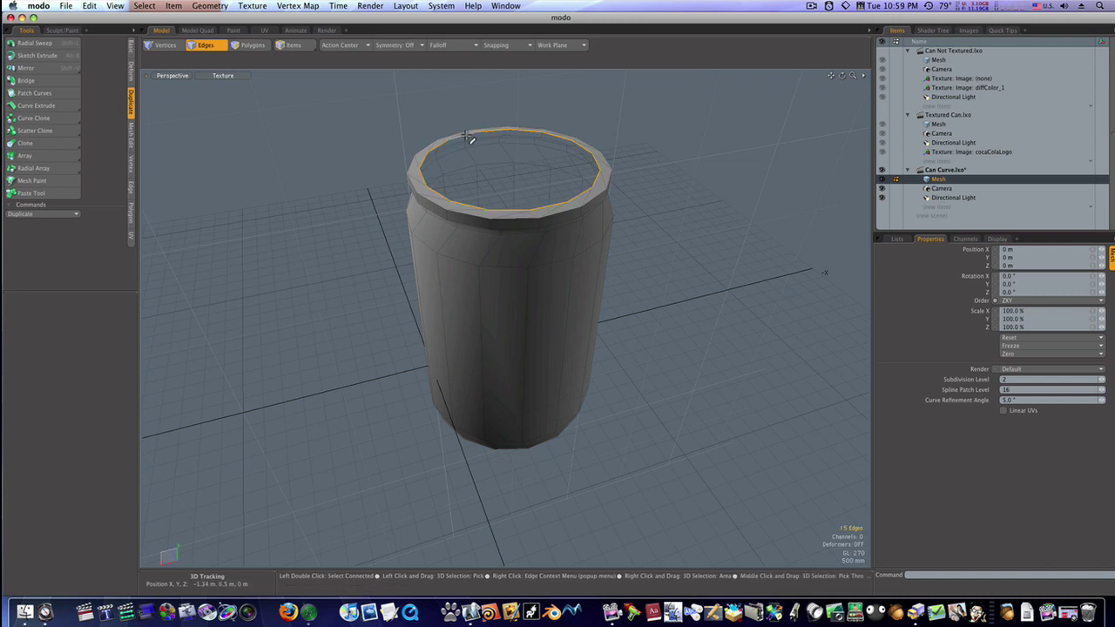
# Fill the top rim with a cap polygon and bevel it 160 mm into the can.
pyautogui.press('p')
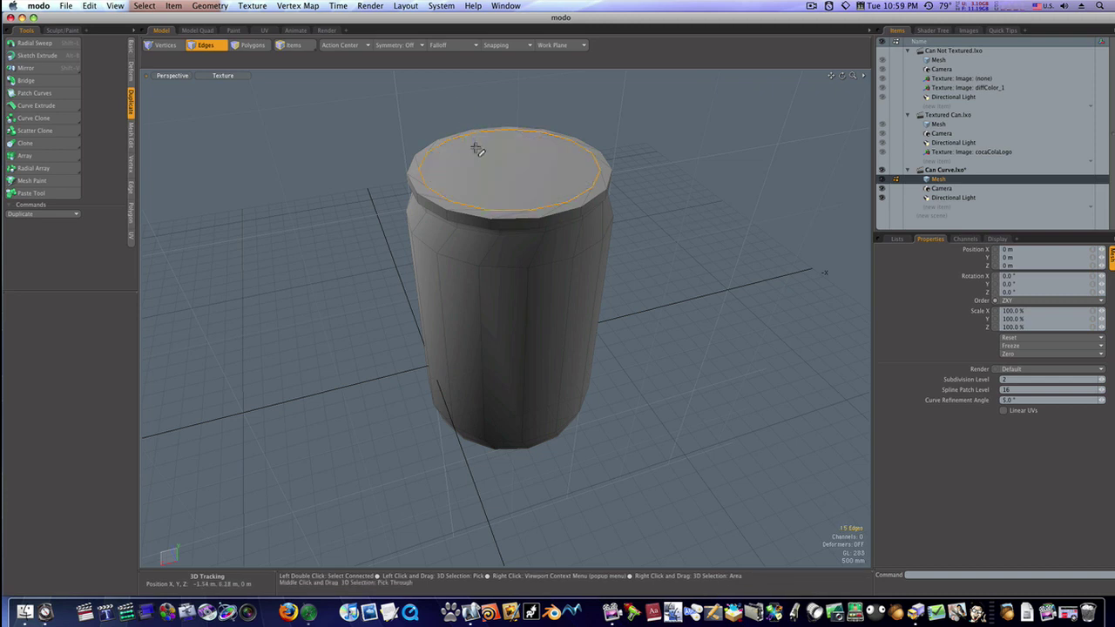
pyautogui.click(251, 44)
pyautogui.click(466, 142)
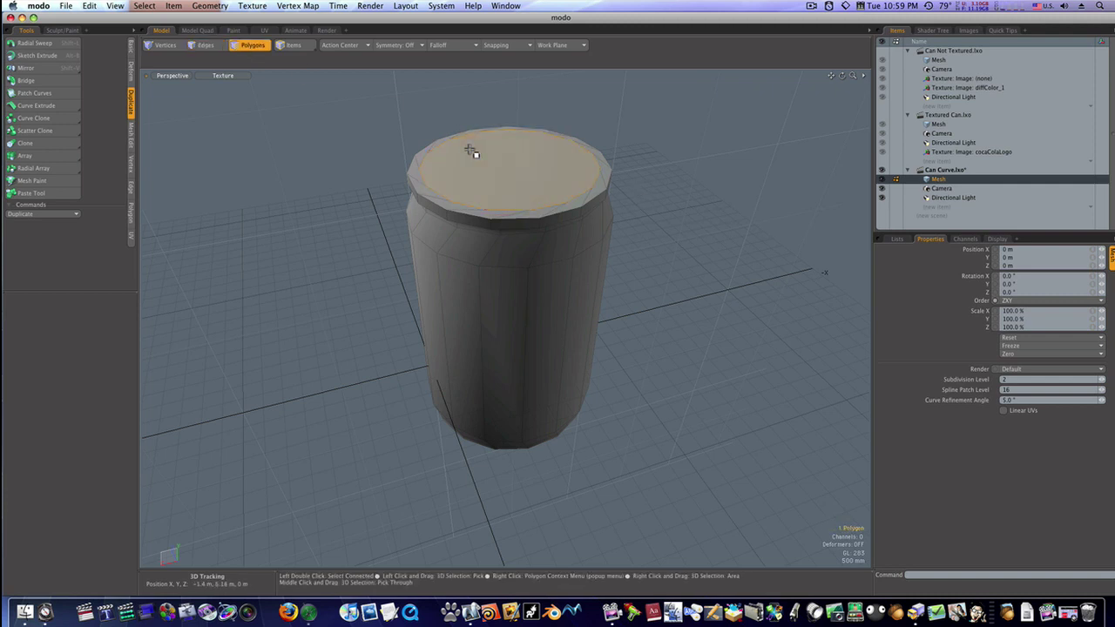
pyautogui.press('b')
pyautogui.click(478, 165)
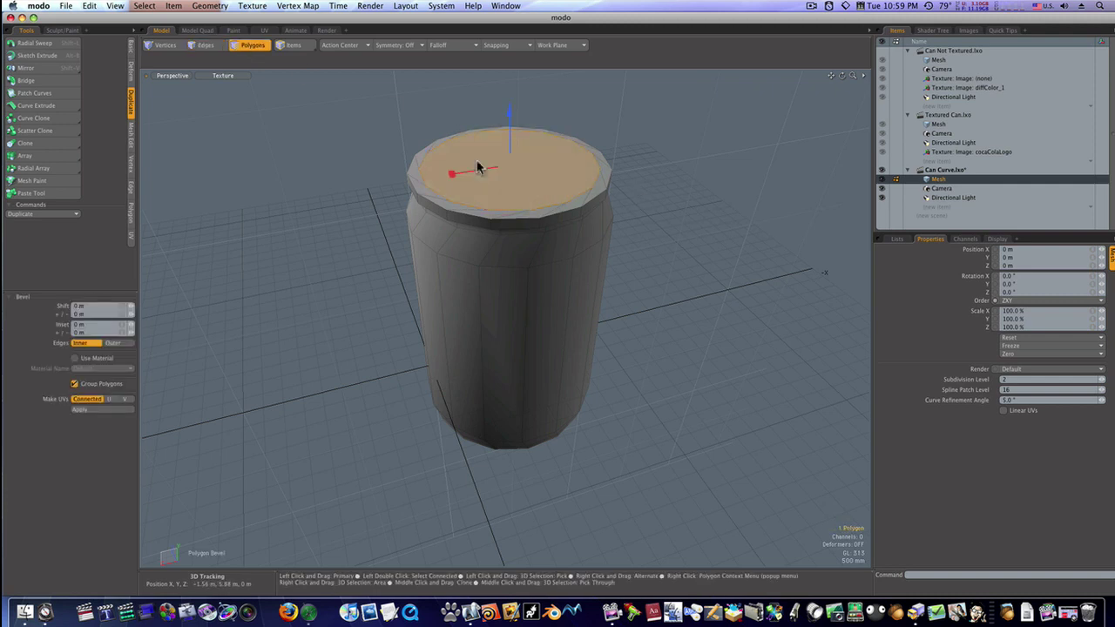
pyautogui.moveTo(514, 119); pyautogui.dragTo(514, 146)
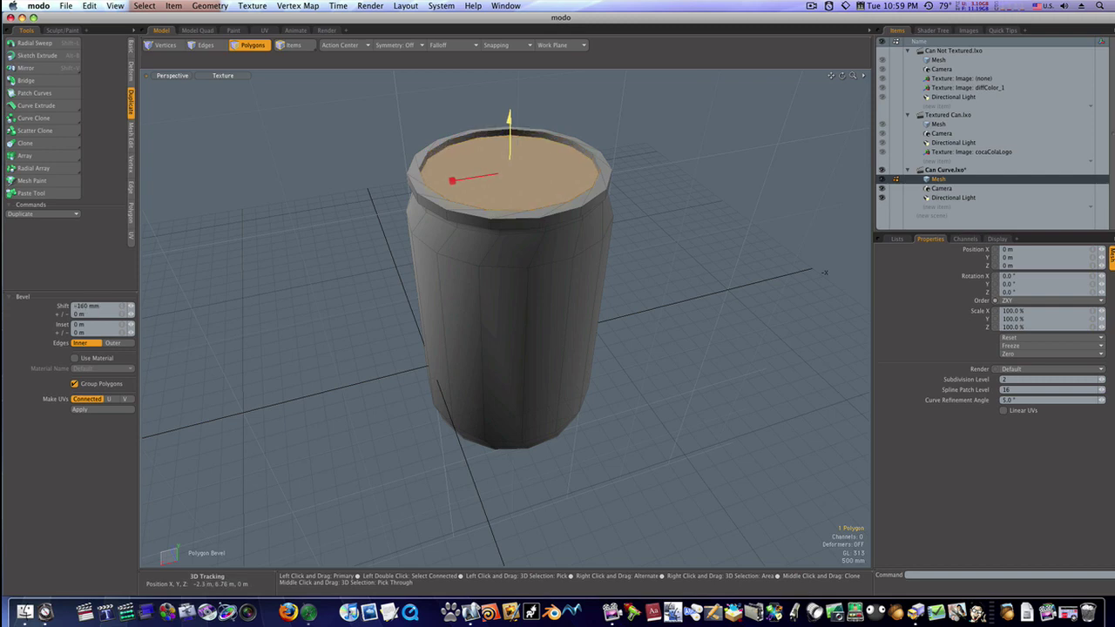
pyautogui.click(623, 159)
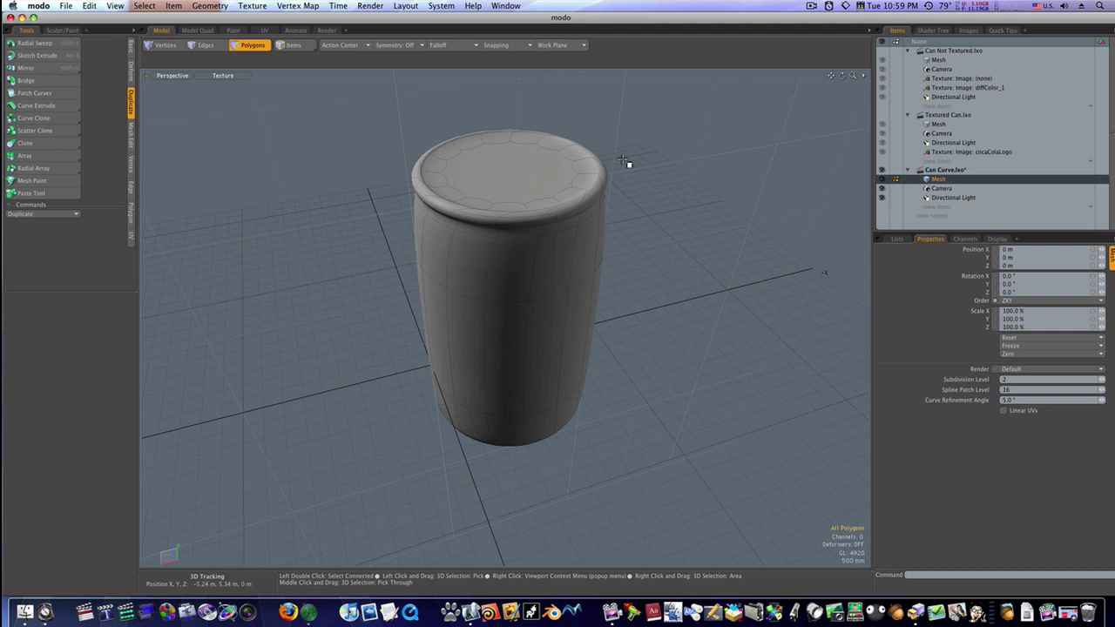
# Lower the top cap 80 mm into the rim and show the smooth subdivided preview.
pyautogui.click(550, 165)
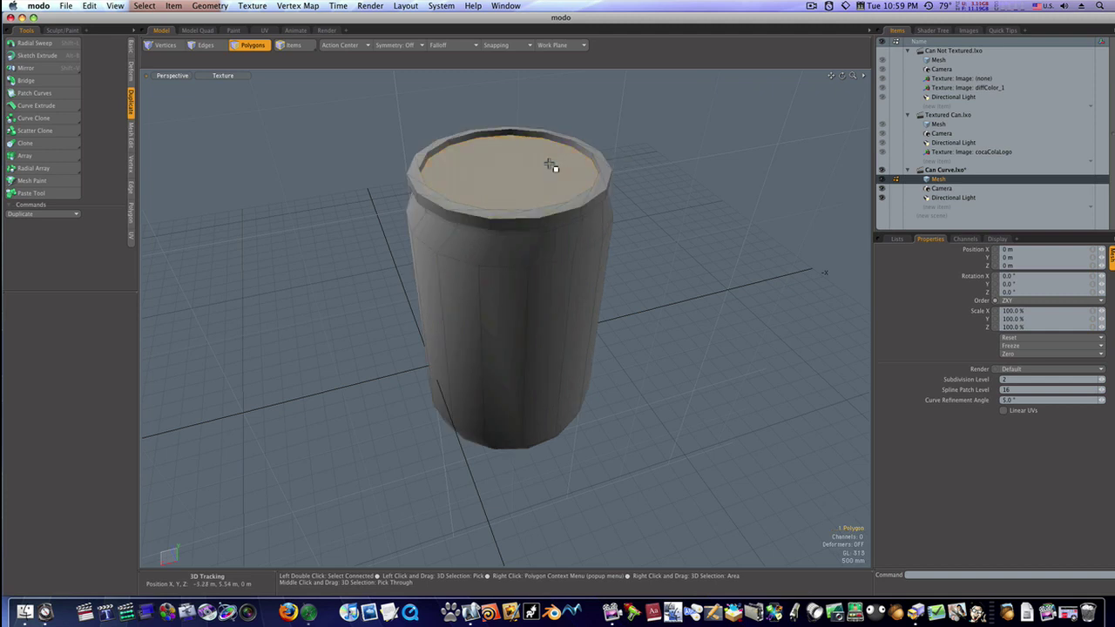
pyautogui.press('w')
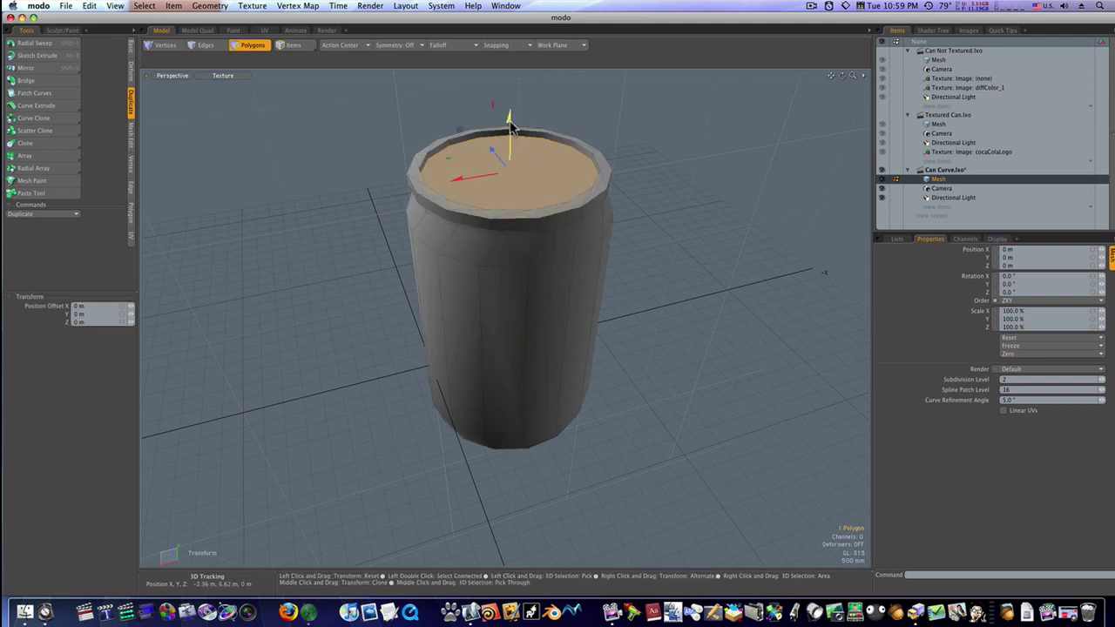
pyautogui.moveTo(510, 120); pyautogui.dragTo(520, 142)
pyautogui.click(651, 185)
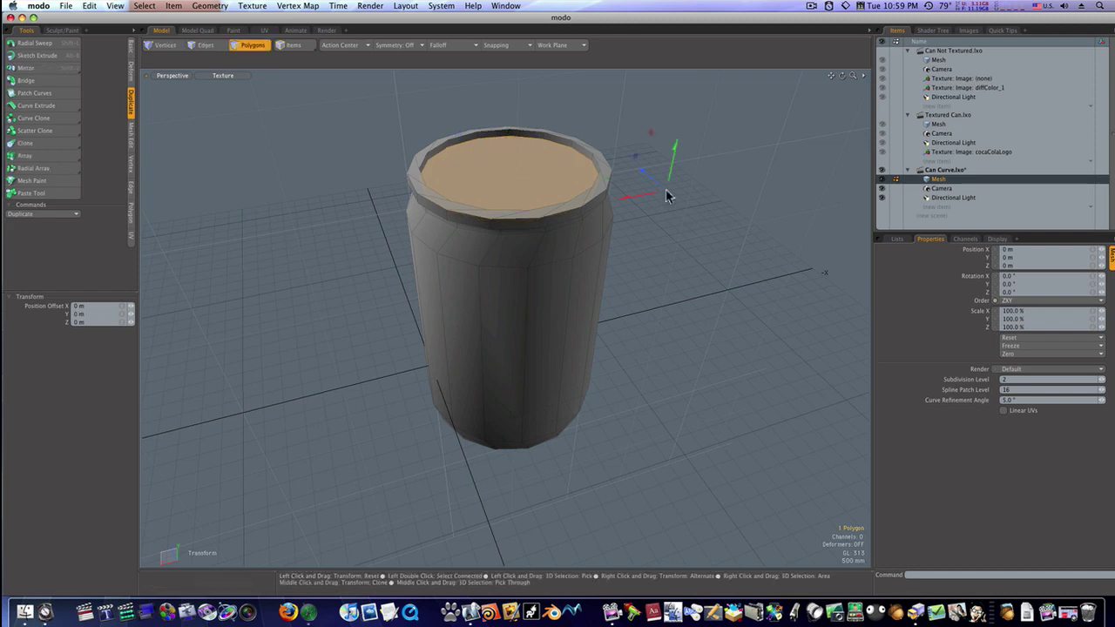
pyautogui.click(562, 155)
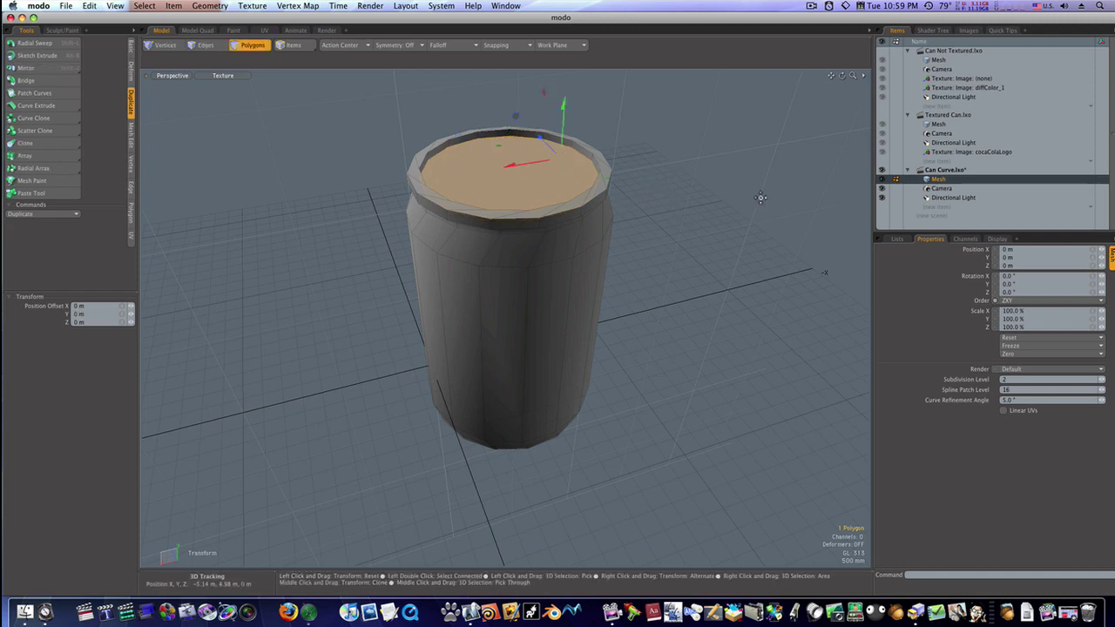
pyautogui.press('space')
pyautogui.click(770, 197)
pyautogui.press('Tab')
pyautogui.press('Tab')
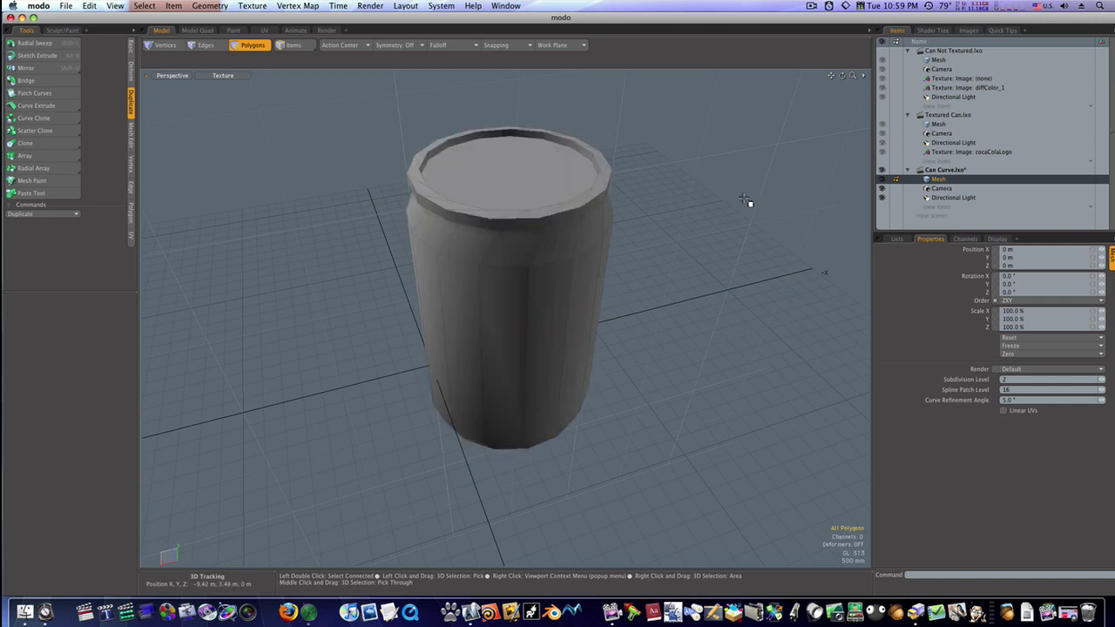
pyautogui.keyDown('alt'); pyautogui.moveTo(737, 201); pyautogui.dragTo(728, 133); pyautogui.keyUp('alt')
# Widen and reposition the edge loop just below the can's top rim.
pyautogui.press('Tab')
pyautogui.press('Tab')
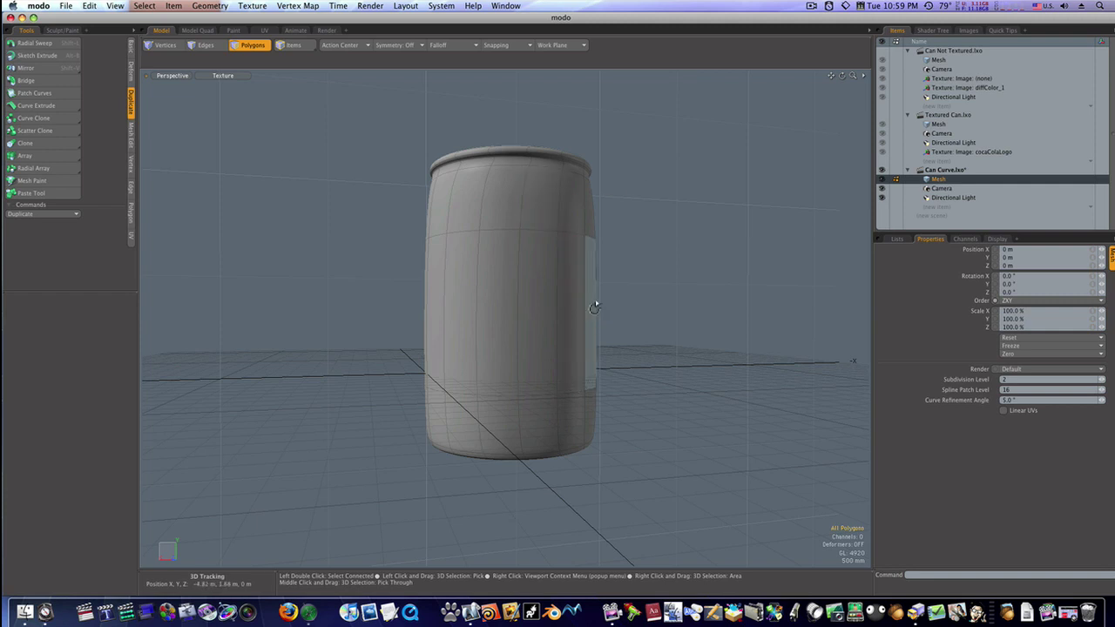
pyautogui.keyDown('alt'); pyautogui.moveTo(594, 306); pyautogui.dragTo(597, 311); pyautogui.keyUp('alt')
pyautogui.press('2')
pyautogui.doubleClick(497, 166)
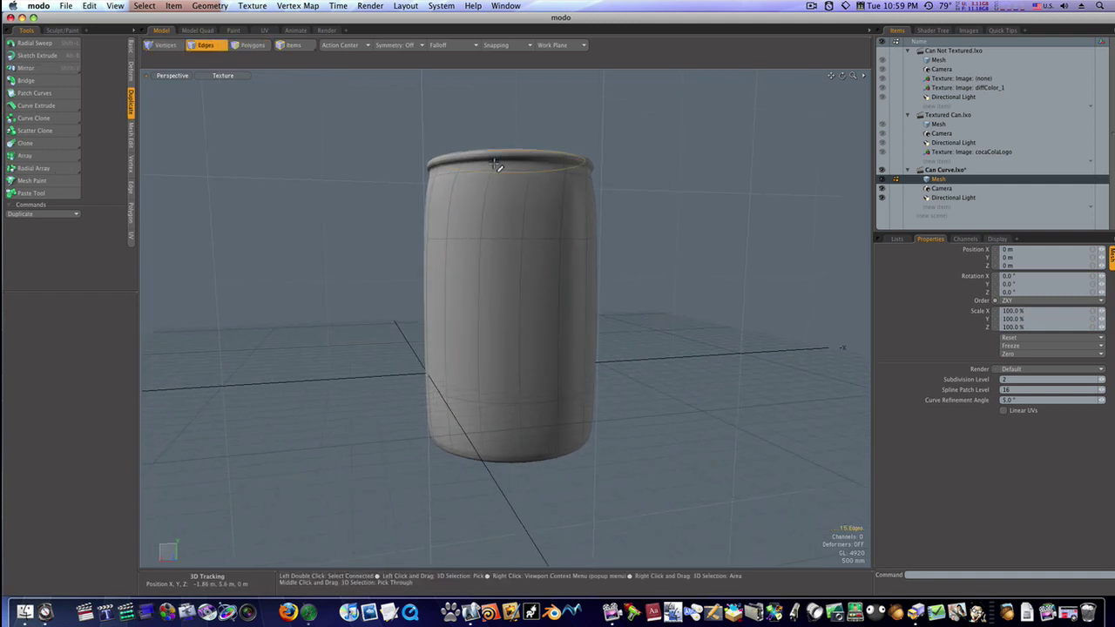
pyautogui.doubleClick(512, 174)
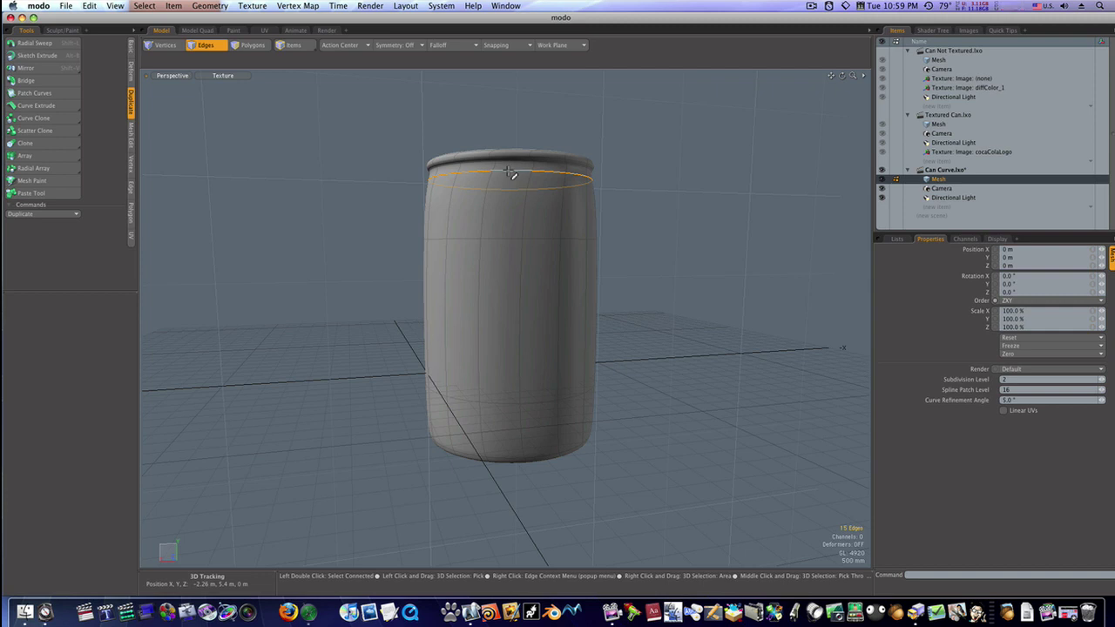
pyautogui.press('r')
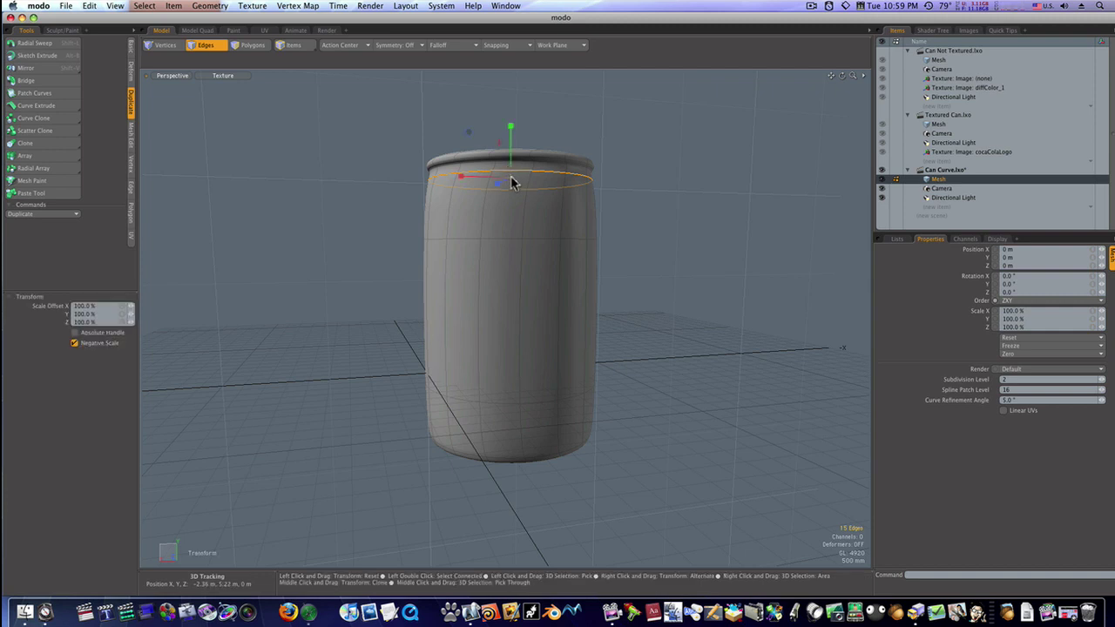
pyautogui.moveTo(512, 177)
pyautogui.mouseDown()
pyautogui.moveTo(516, 162)
pyautogui.moveTo(516, 174)
pyautogui.mouseUp()
pyautogui.press('w')
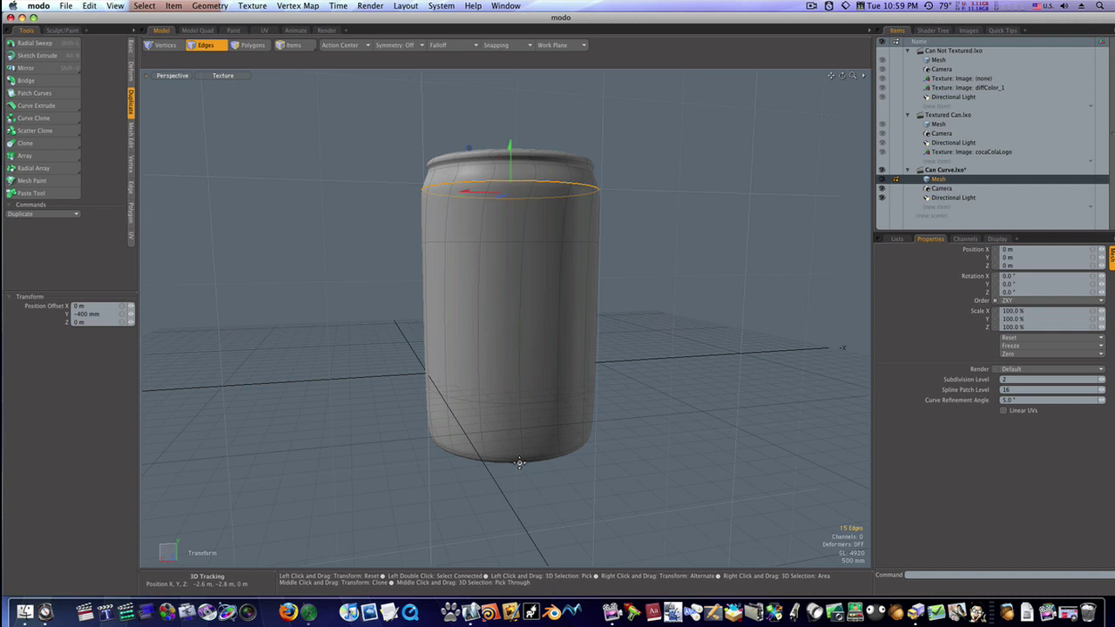
pyautogui.press('space')
# Scale an edge loop near the can's base out to 106.5%.
pyautogui.doubleClick(510, 405)
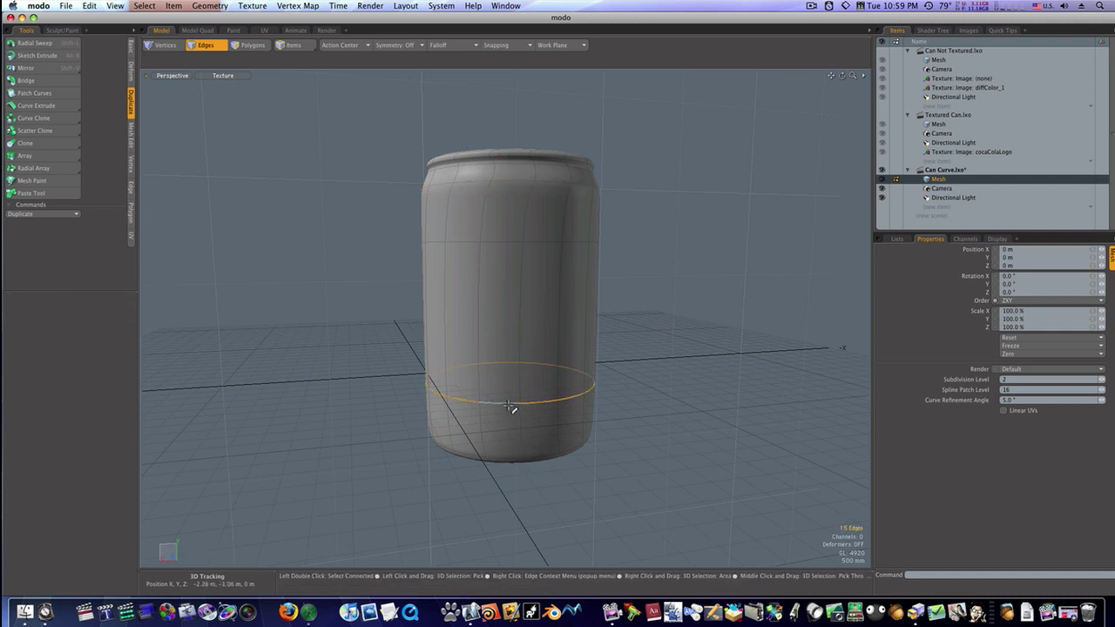
pyautogui.press('r')
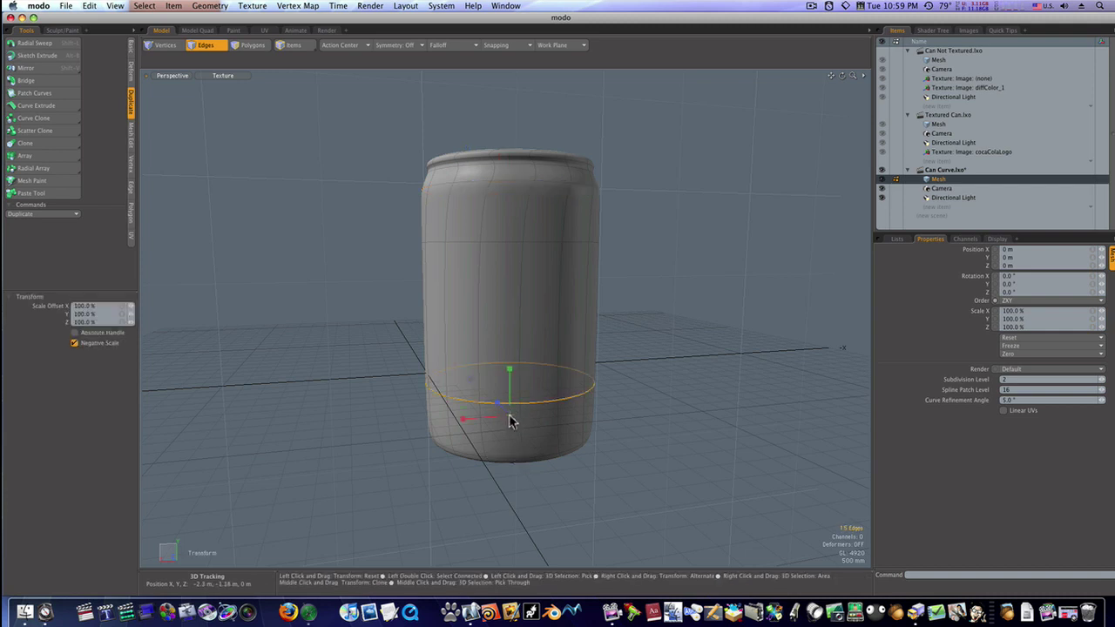
pyautogui.moveTo(510, 417); pyautogui.dragTo(522, 417)
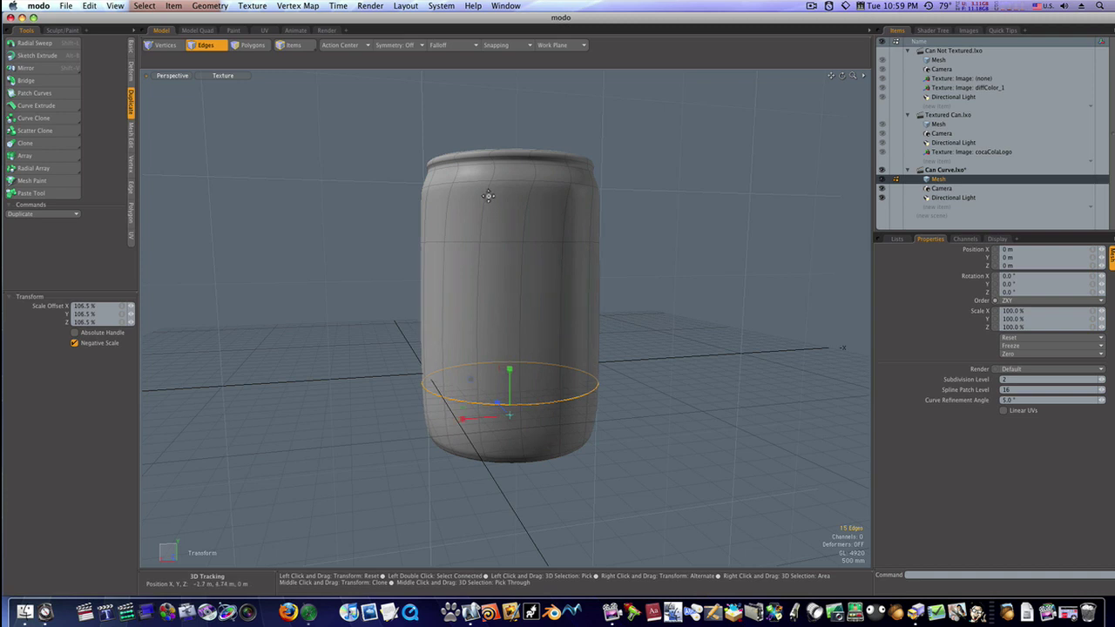
pyautogui.keyDown('alt'); pyautogui.moveTo(488, 196); pyautogui.dragTo(429, 4); pyautogui.keyUp('alt')
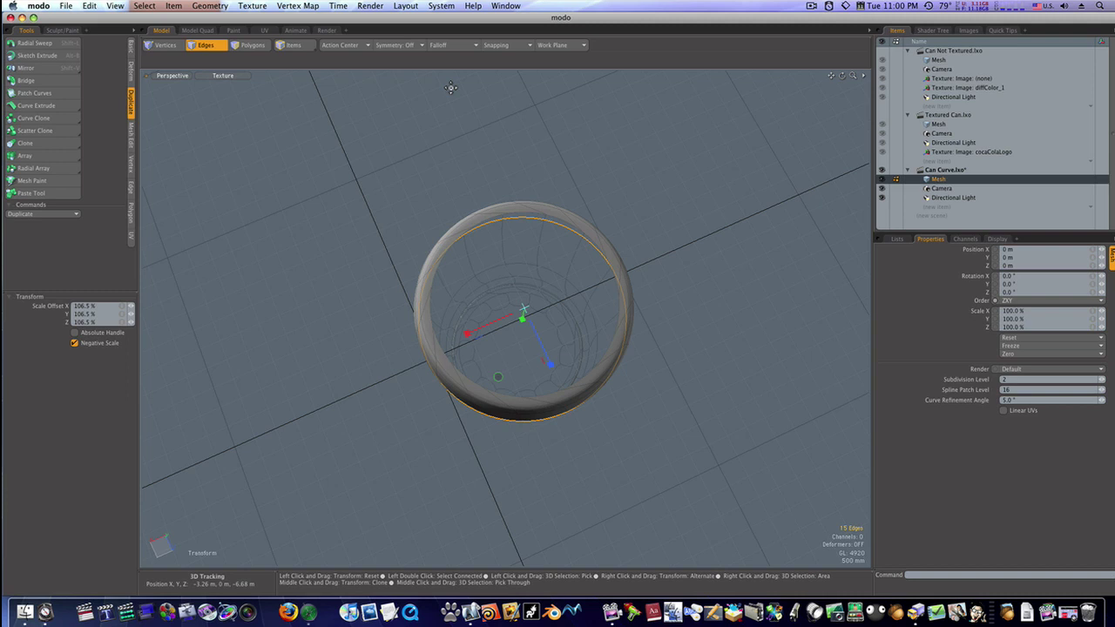
# Cap the can's open bottom by filling its 15-edge inner rim loop.
pyautogui.press('space')
pyautogui.doubleClick(490, 219)
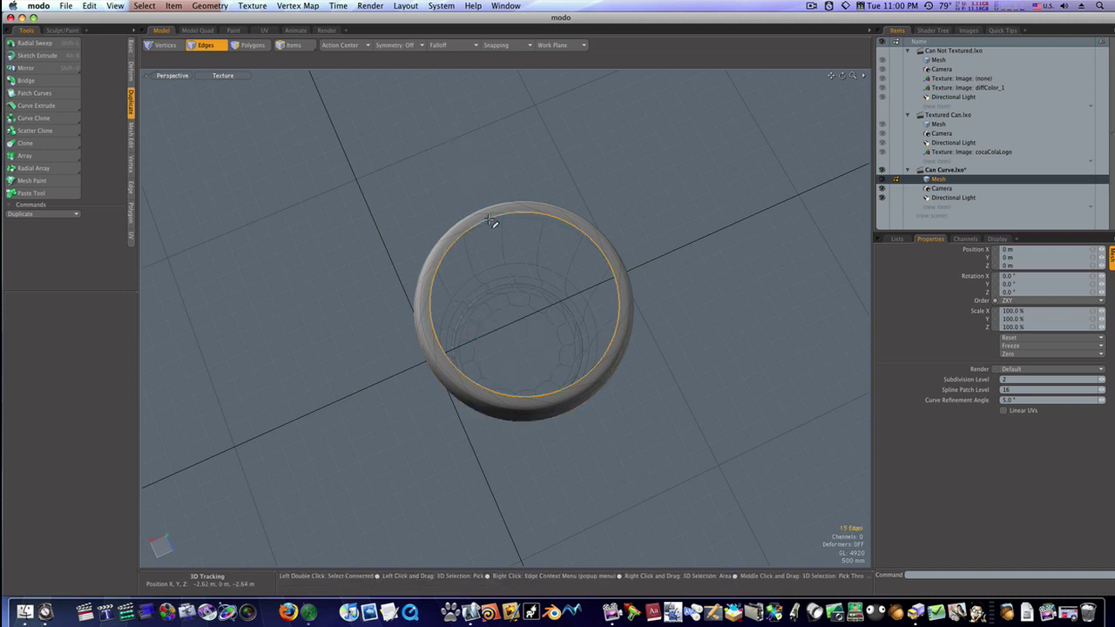
pyautogui.press('p')
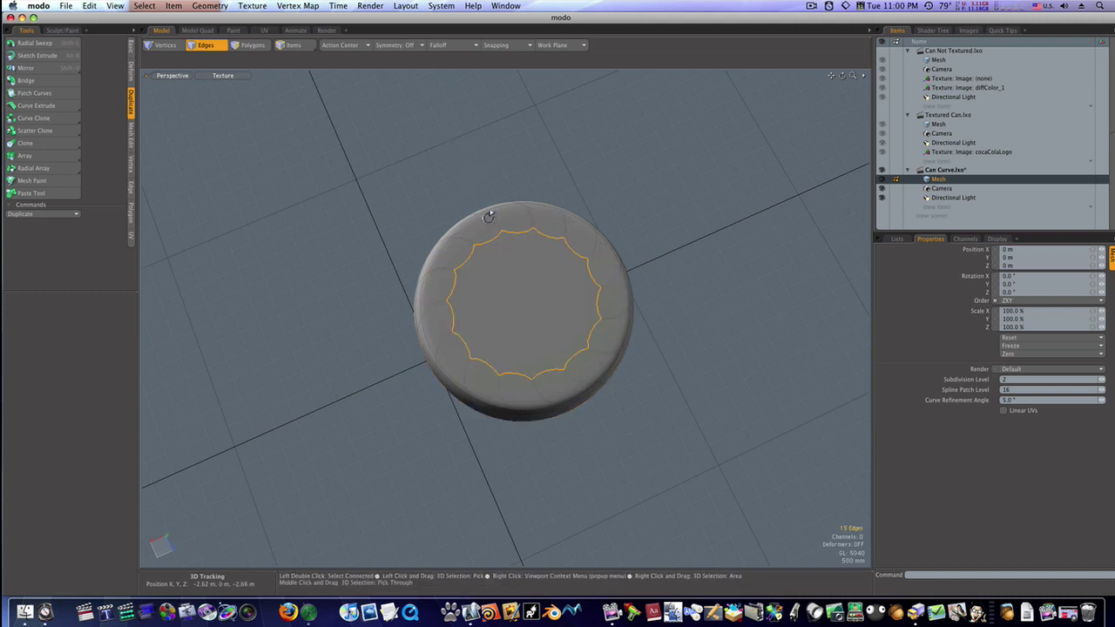
# Push the bottom cap loop 60 mm up into the can along Y.
pyautogui.keyDown('alt'); pyautogui.moveTo(488, 216); pyautogui.dragTo(492, 293); pyautogui.keyUp('alt')
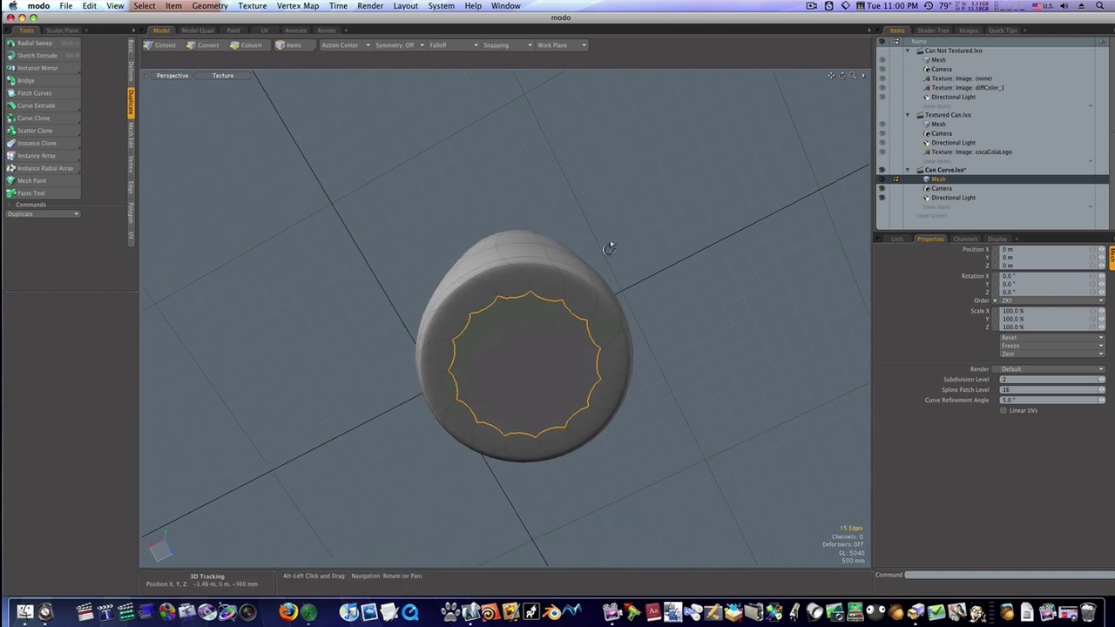
pyautogui.keyDown('alt'); pyautogui.moveTo(608, 249); pyautogui.dragTo(610, 308); pyautogui.keyUp('alt')
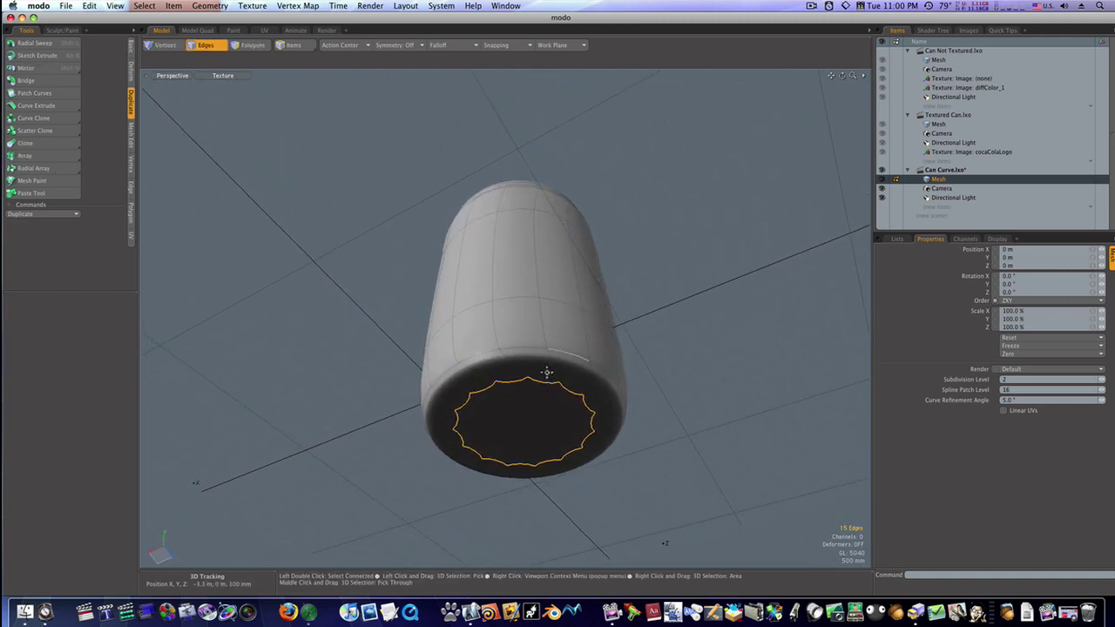
pyautogui.press('w')
pyautogui.moveTo(527, 403)
pyautogui.mouseDown()
pyautogui.moveTo(527, 387)
pyautogui.moveTo(527, 406)
pyautogui.mouseUp()
# Bevel the bottom cap polygon with a 120 mm shift to set it into the base.
pyautogui.keyDown('alt'); pyautogui.moveTo(636, 373); pyautogui.dragTo(635, 393); pyautogui.keyUp('alt')
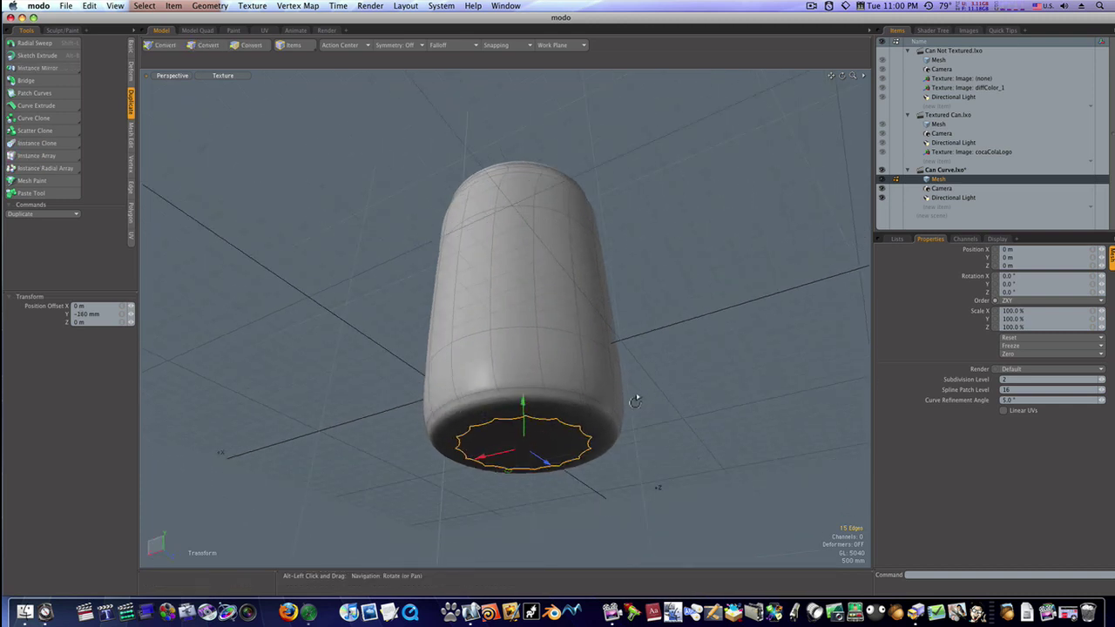
pyautogui.press('space')
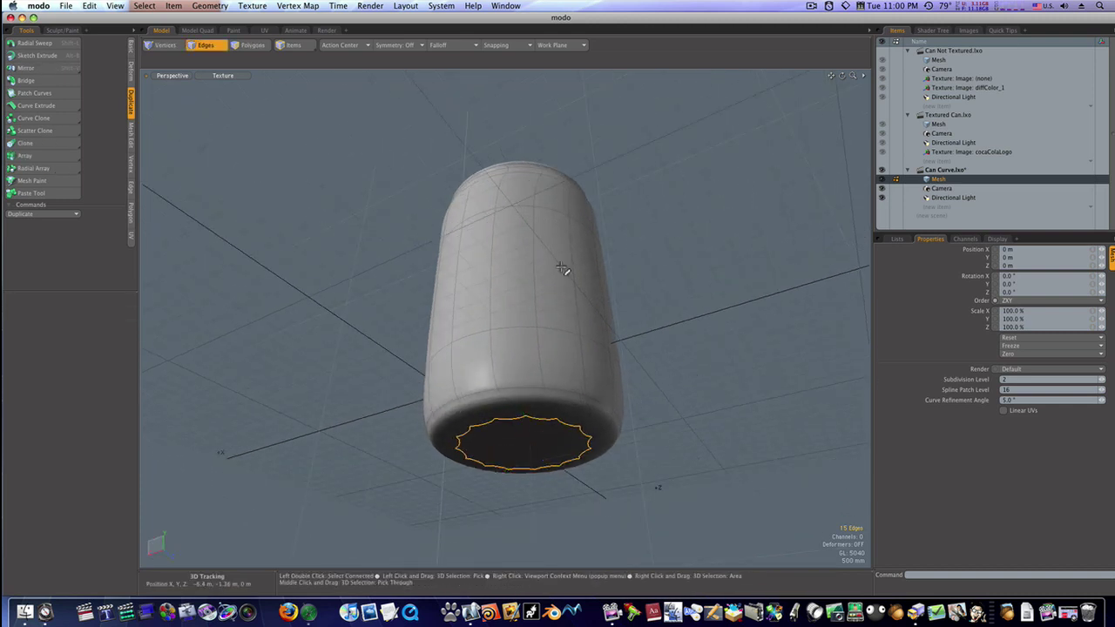
pyautogui.click(261, 45)
pyautogui.press('b')
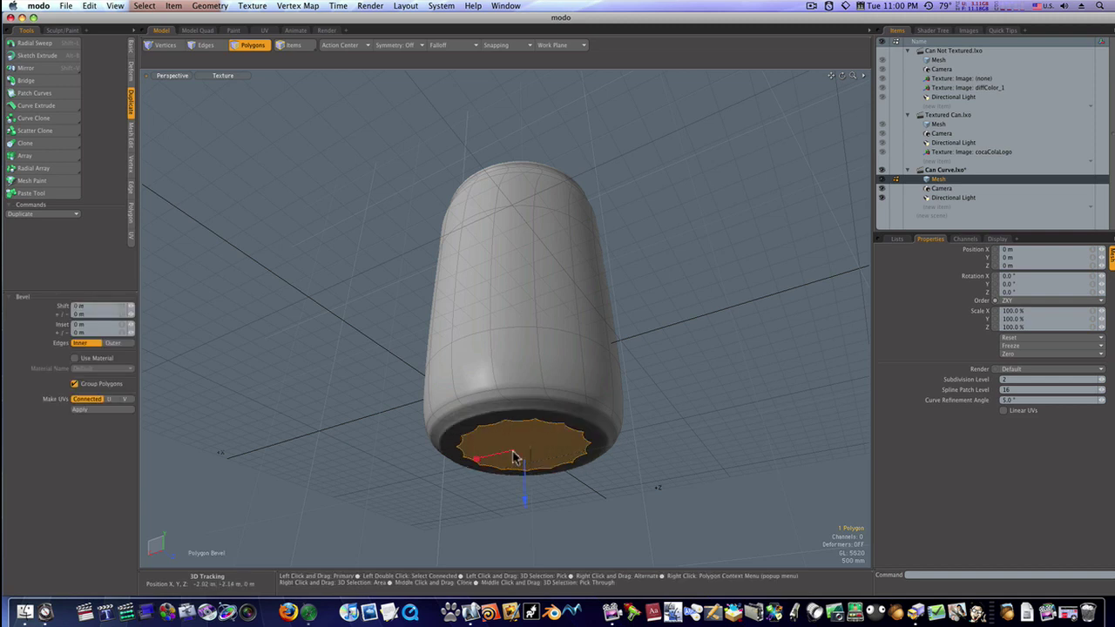
pyautogui.moveTo(527, 501); pyautogui.dragTo(524, 503)
pyautogui.keyDown('alt'); pyautogui.moveTo(472, 402); pyautogui.dragTo(532, 494); pyautogui.keyUp('alt')
pyautogui.press('space')
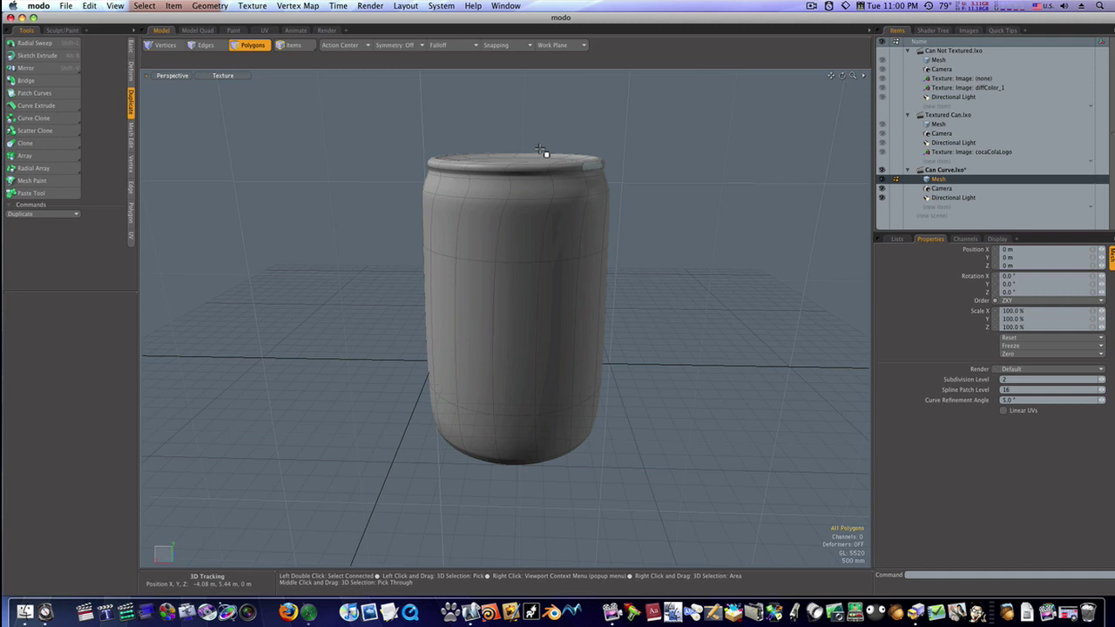
# Shrink the can's top edge loop to 92.5% to round off the rim.
pyautogui.press('1')
pyautogui.press('2')
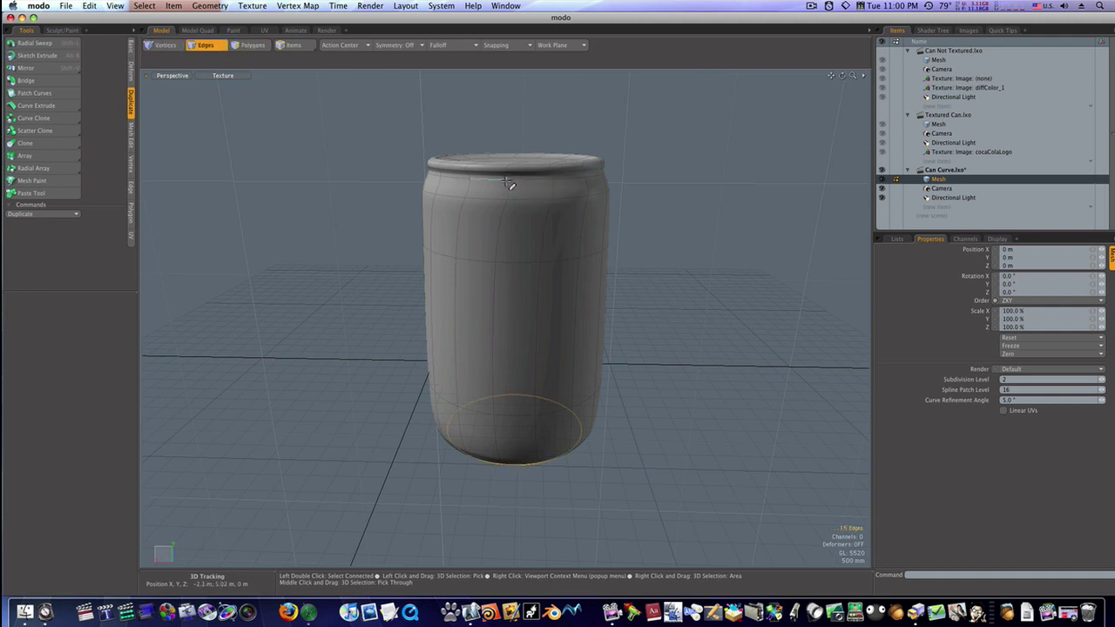
pyautogui.press('r')
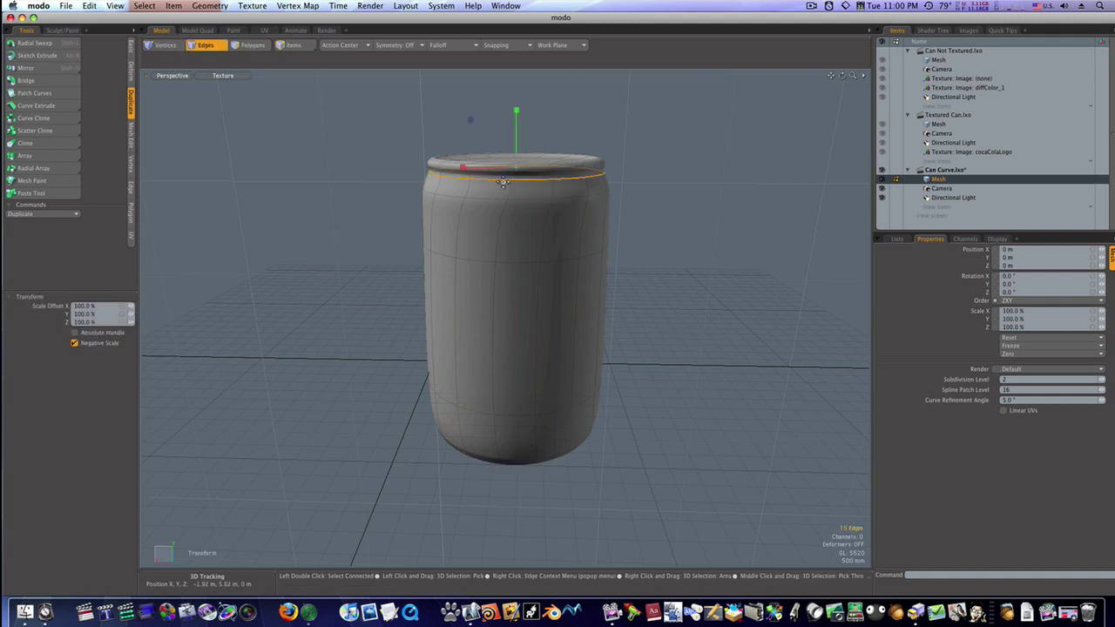
pyautogui.moveTo(462, 168); pyautogui.dragTo(467, 168)
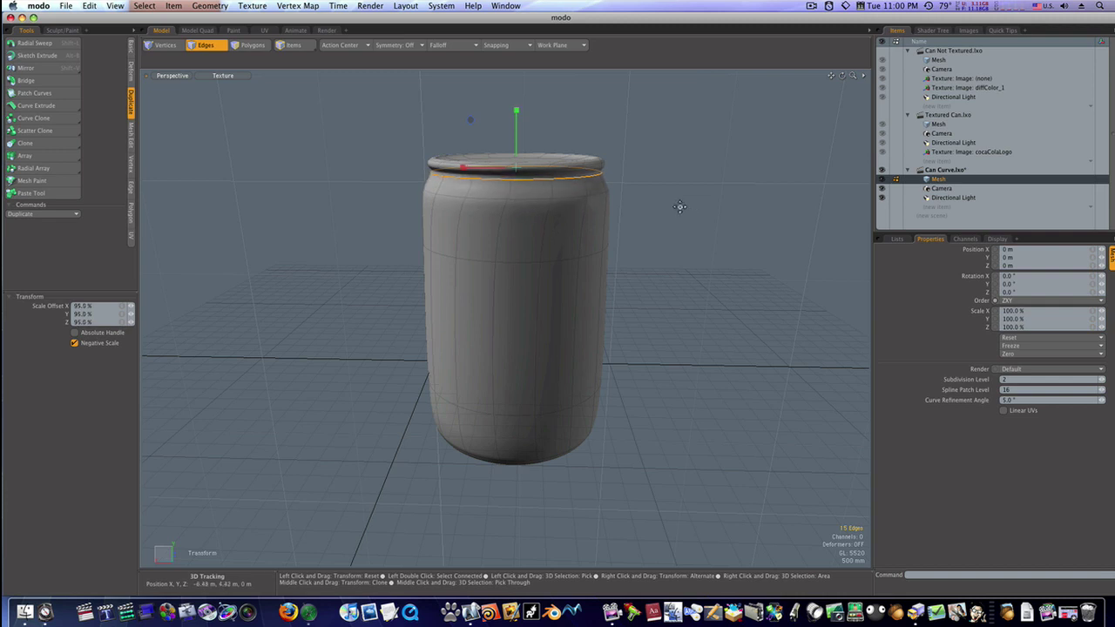
pyautogui.press('space')
pyautogui.keyDown('alt'); pyautogui.moveTo(684, 206); pyautogui.dragTo(604, 212); pyautogui.keyUp('alt')
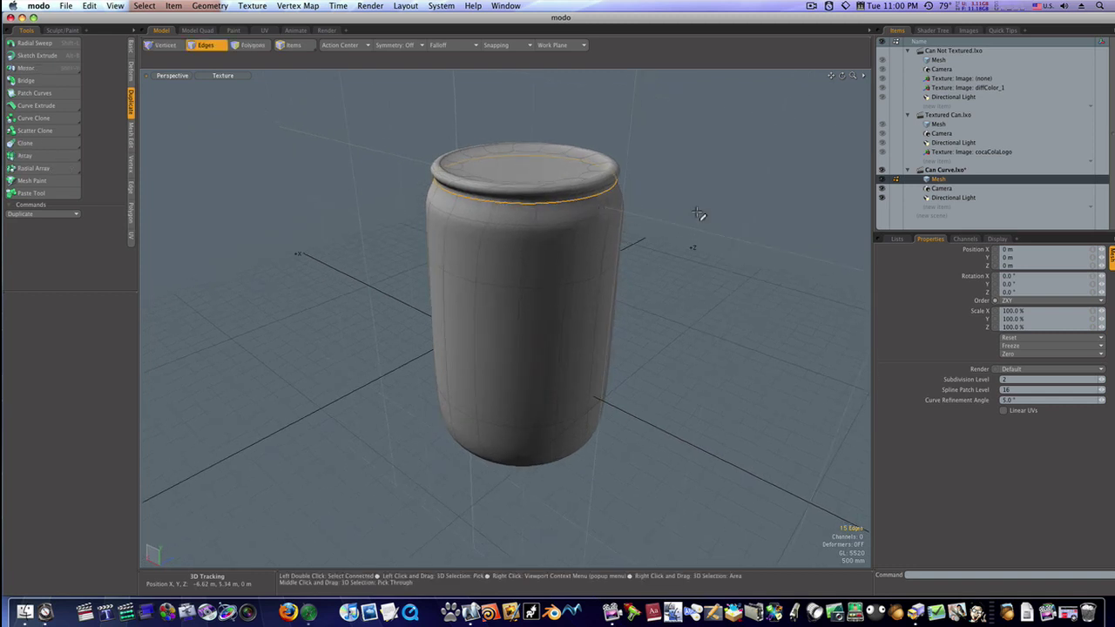
# Lower the top cap polygon about 80 mm and turn smooth subdivision back on.
pyautogui.press('3')
pyautogui.press('Tab')
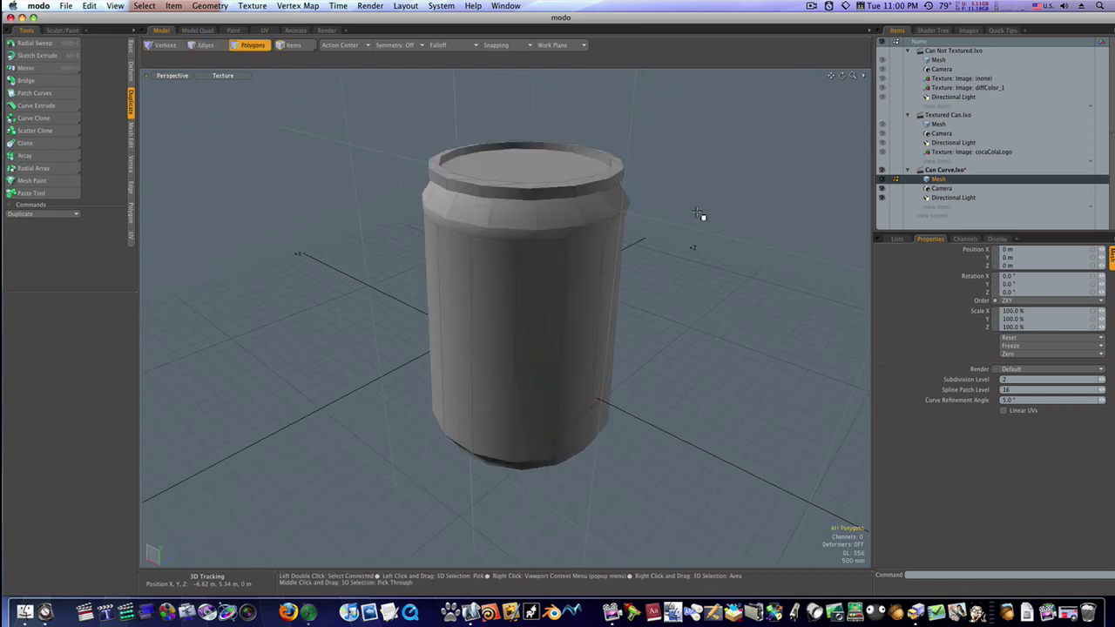
pyautogui.keyDown('alt'); pyautogui.moveTo(699, 204); pyautogui.dragTo(704, 232); pyautogui.keyUp('alt')
pyautogui.click(493, 164)
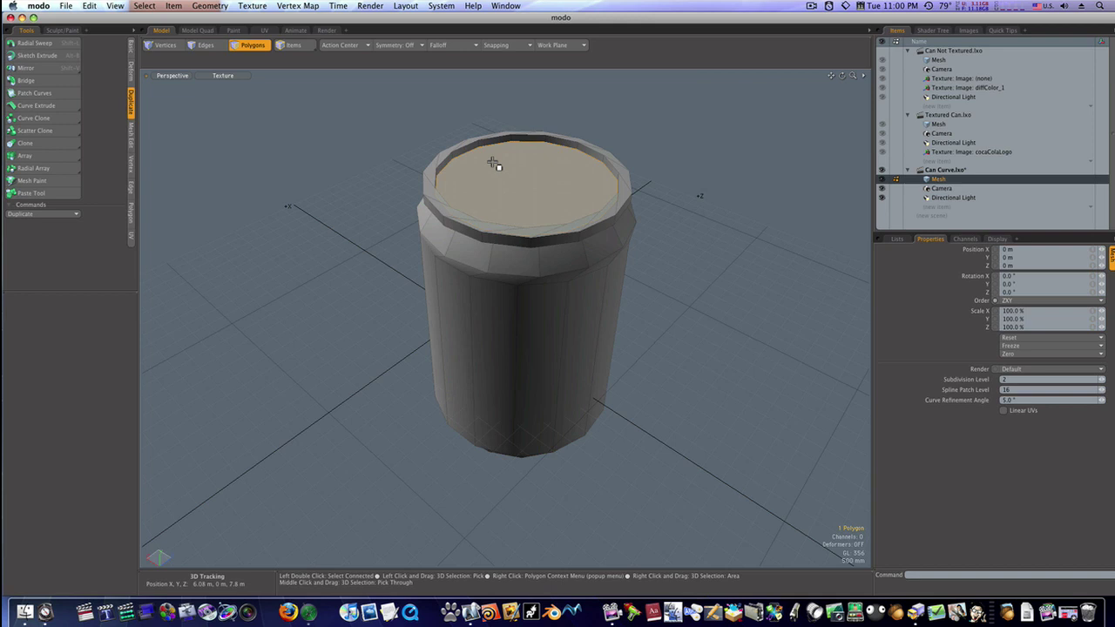
pyautogui.press('w')
pyautogui.moveTo(526, 142); pyautogui.dragTo(527, 149)
pyautogui.press('space')
pyautogui.click(666, 170)
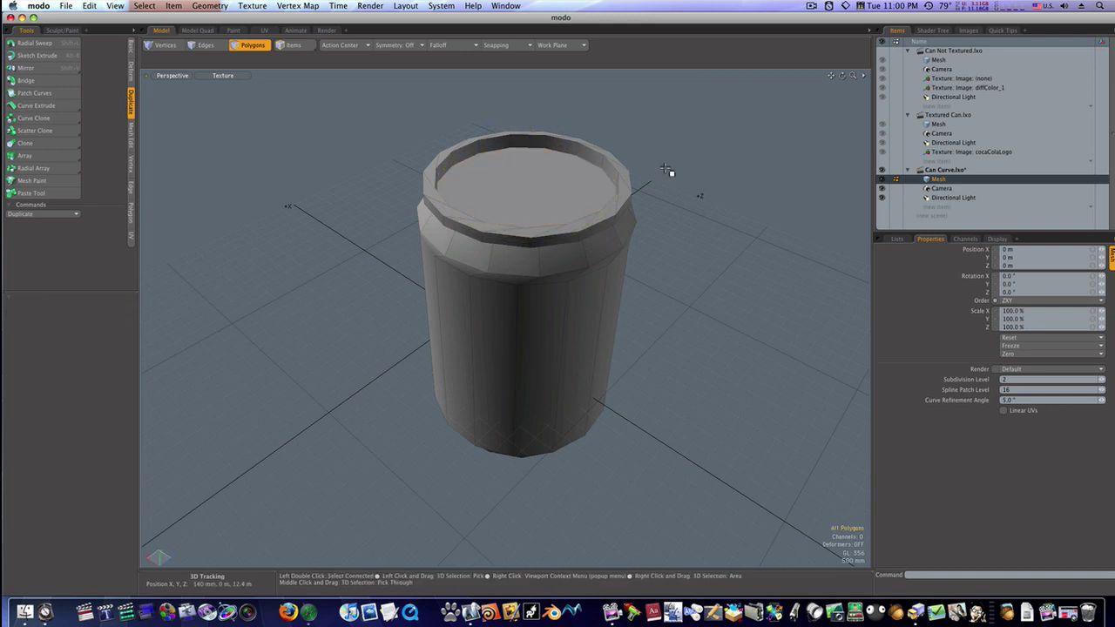
pyautogui.press('Tab')
pyautogui.keyDown('alt'); pyautogui.moveTo(667, 177); pyautogui.dragTo(687, 219); pyautogui.keyUp('alt')
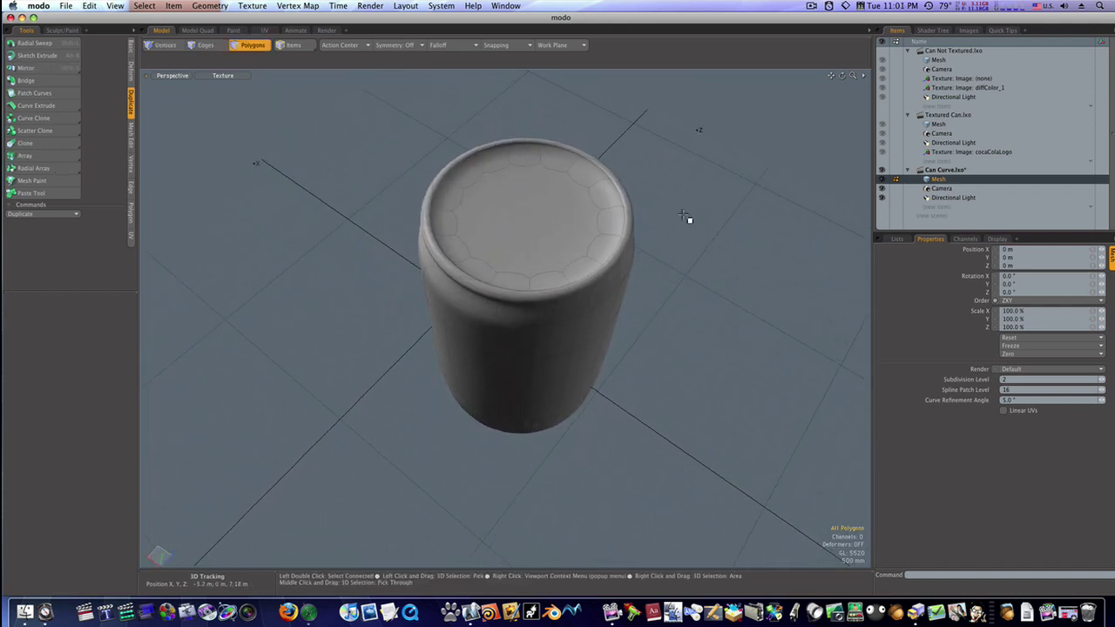
# On the low-poly cage, inset the can's top cap polygon by 36 mm with Polygon Bevel.
pyautogui.press('Tab')
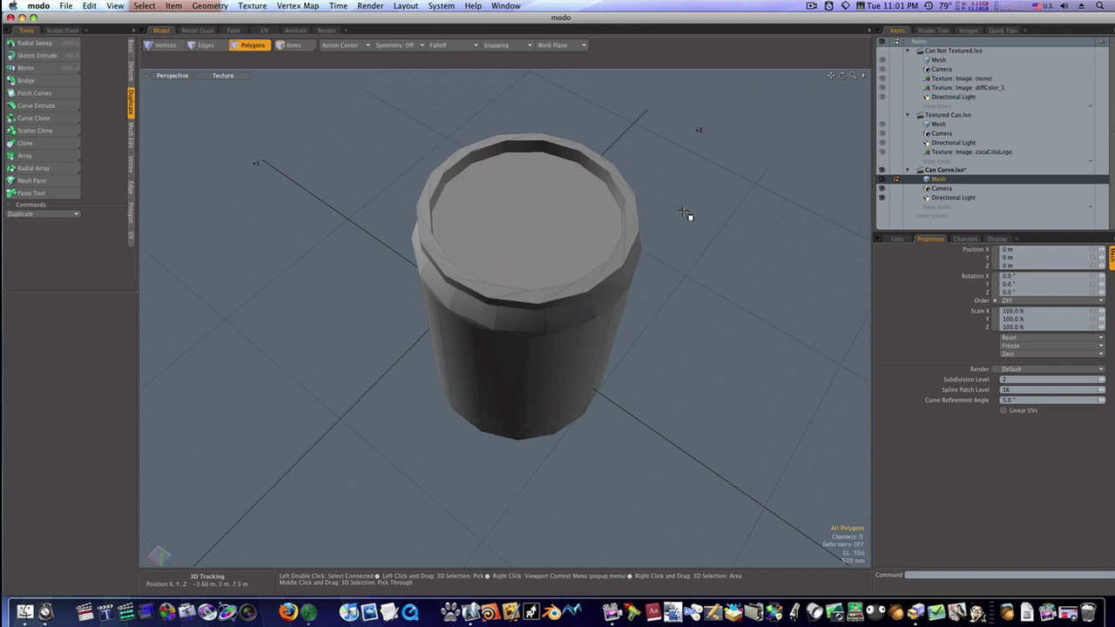
pyautogui.click(573, 218)
pyautogui.press('b')
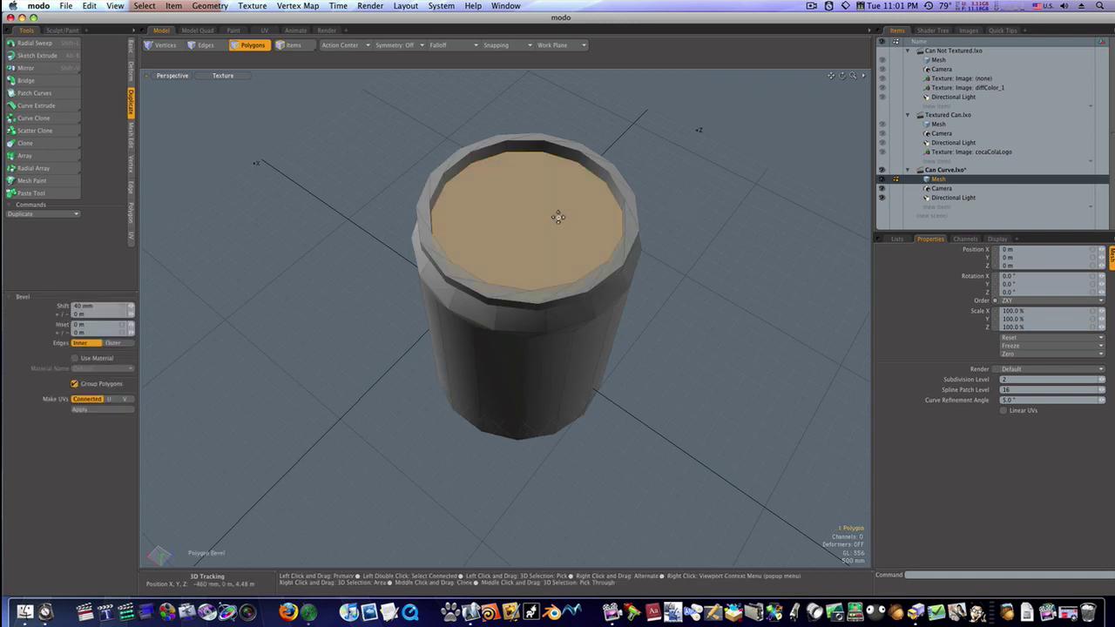
pyautogui.moveTo(478, 193); pyautogui.dragTo(490, 197)
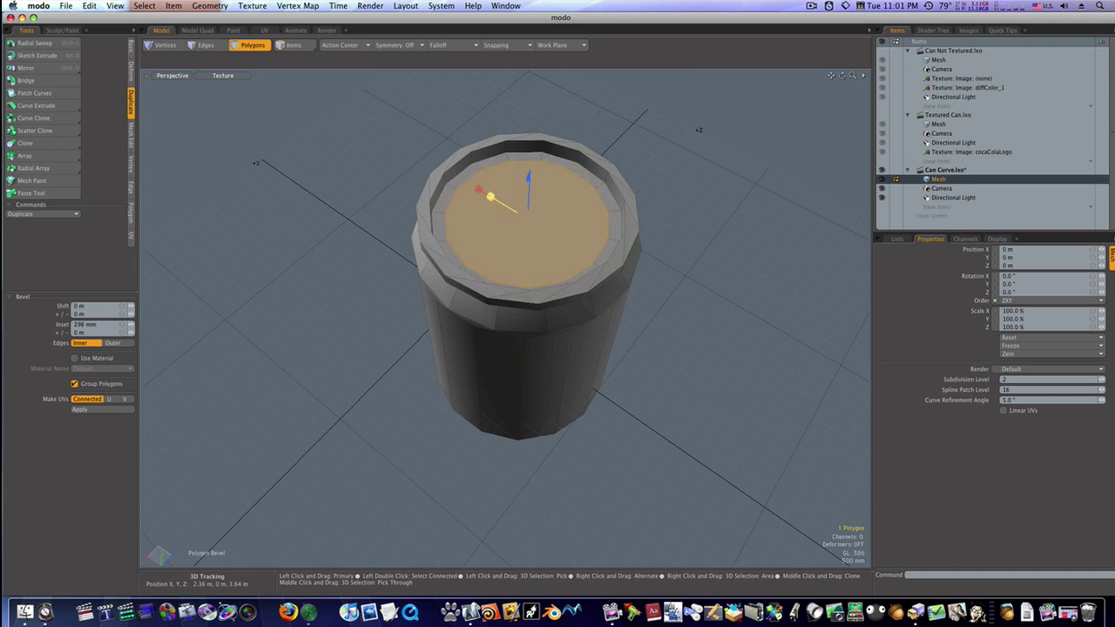
pyautogui.press('space')
# Deselect the cap, restore smooth subdivision and view the can from the side.
pyautogui.click(748, 214)
pyautogui.press('Tab')
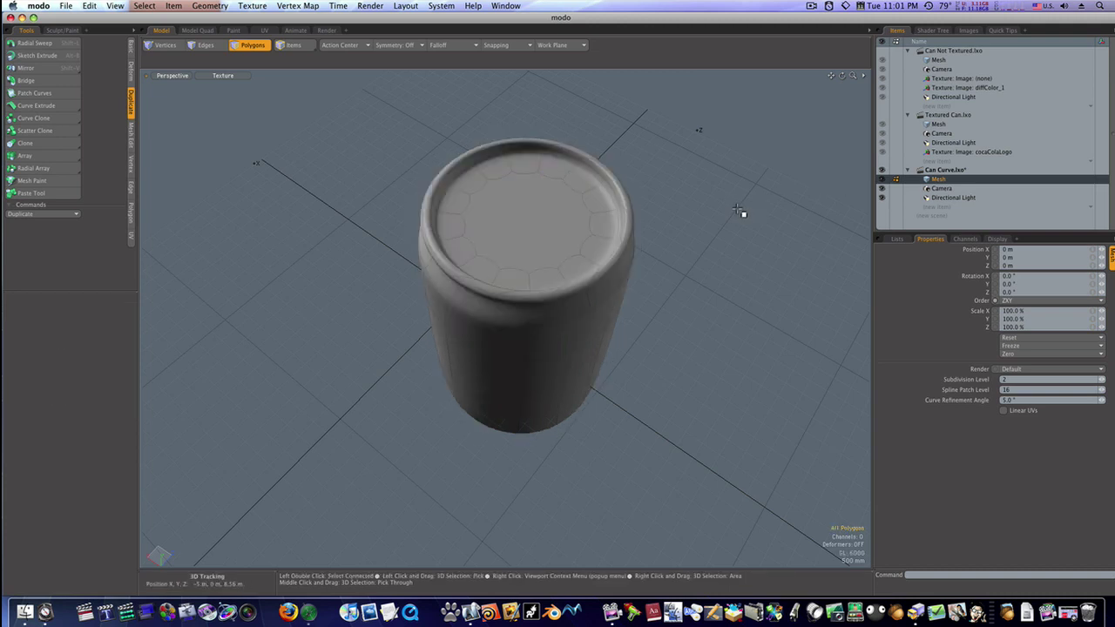
pyautogui.keyDown('alt'); pyautogui.moveTo(722, 212); pyautogui.dragTo(515, 145); pyautogui.keyUp('alt')
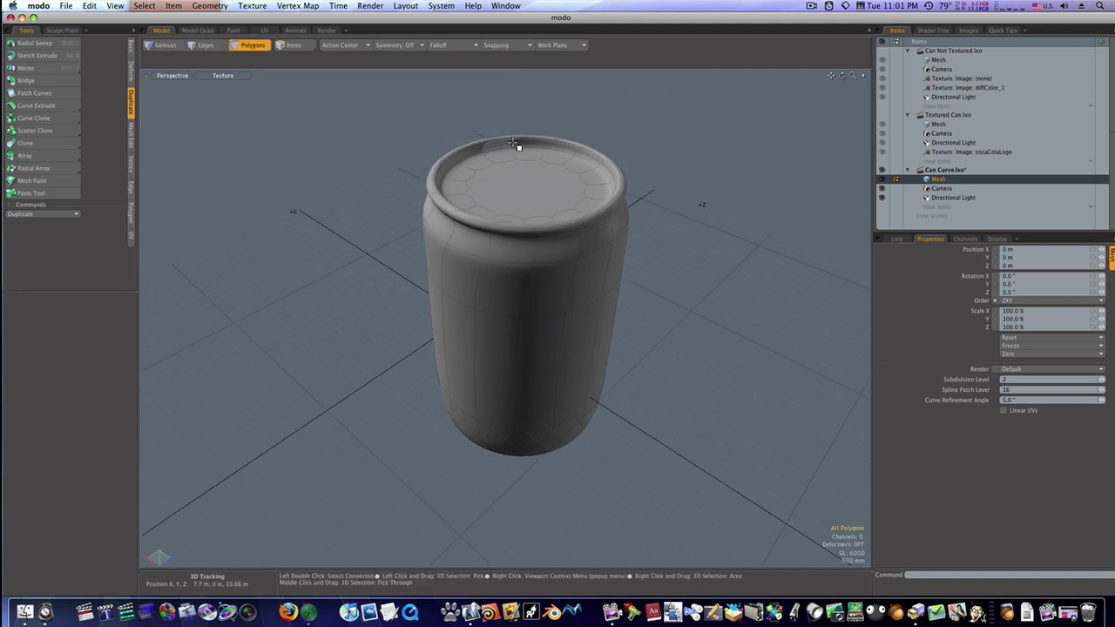
pyautogui.keyDown('alt'); pyautogui.moveTo(689, 226); pyautogui.dragTo(671, 192); pyautogui.keyUp('alt')
pyautogui.press('3')
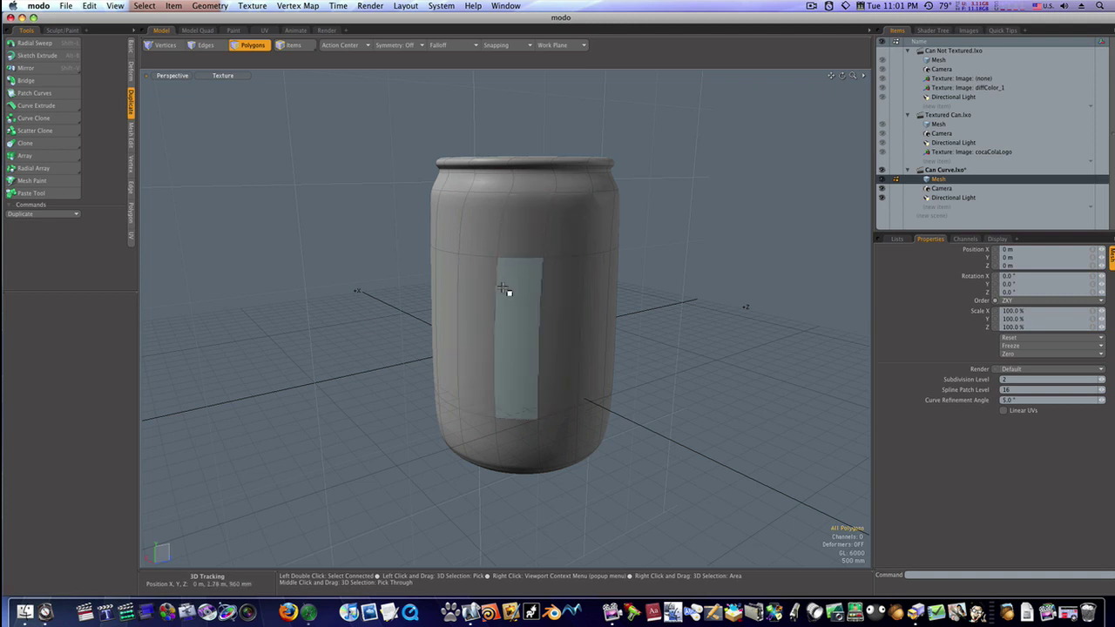
pyautogui.press('alt')
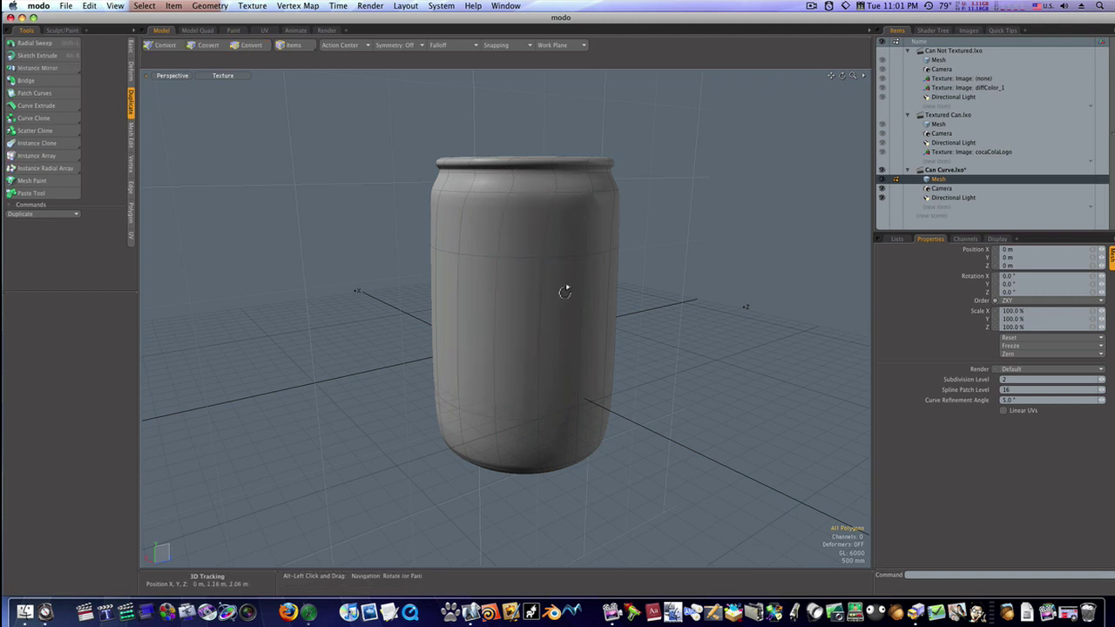
pyautogui.keyDown('alt'); pyautogui.moveTo(622, 232); pyautogui.dragTo(522, 189); pyautogui.keyUp('alt')
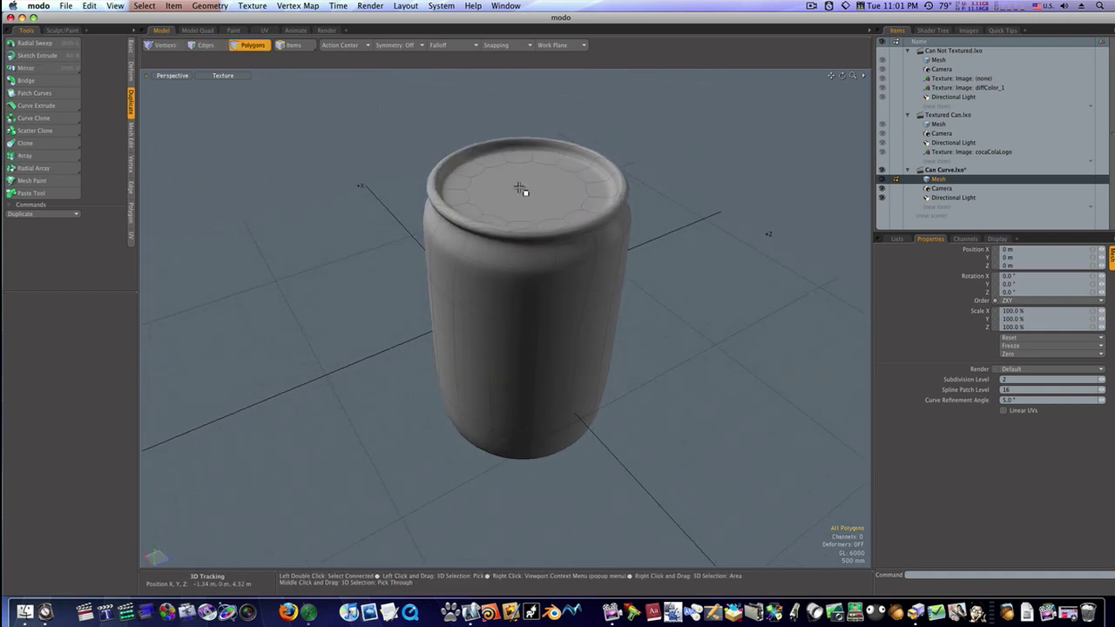
pyautogui.keyDown('alt'); pyautogui.moveTo(605, 349); pyautogui.dragTo(632, 264); pyautogui.keyUp('alt')
pyautogui.keyDown('alt'); pyautogui.moveTo(647, 189); pyautogui.dragTo(612, 244); pyautogui.keyUp('alt')
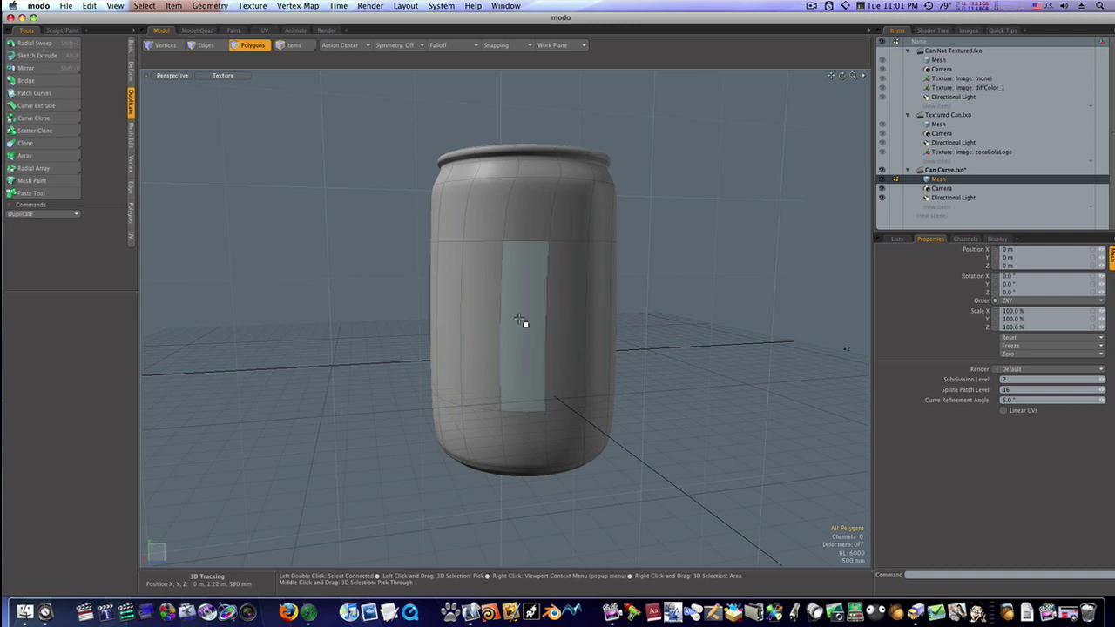
# Select a ring of side polygons, grow it over the can's body, and start Set Material.
pyautogui.moveTo(519, 321); pyautogui.dragTo(598, 323)
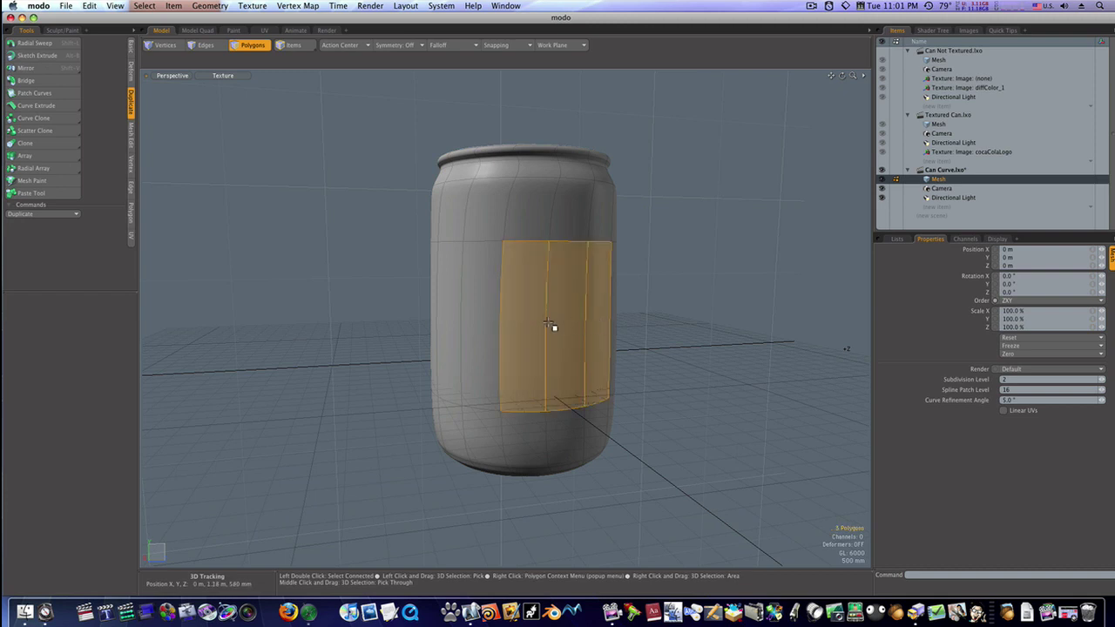
pyautogui.press('l')
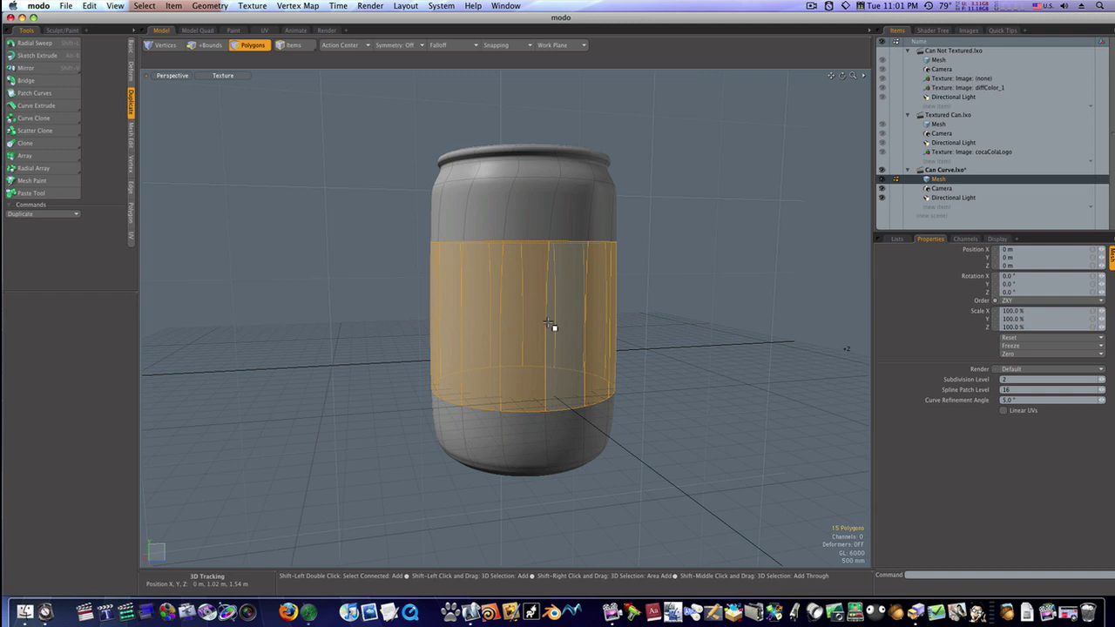
pyautogui.hotkey('shift', 'Up')
pyautogui.hotkey('shift', 'Up')
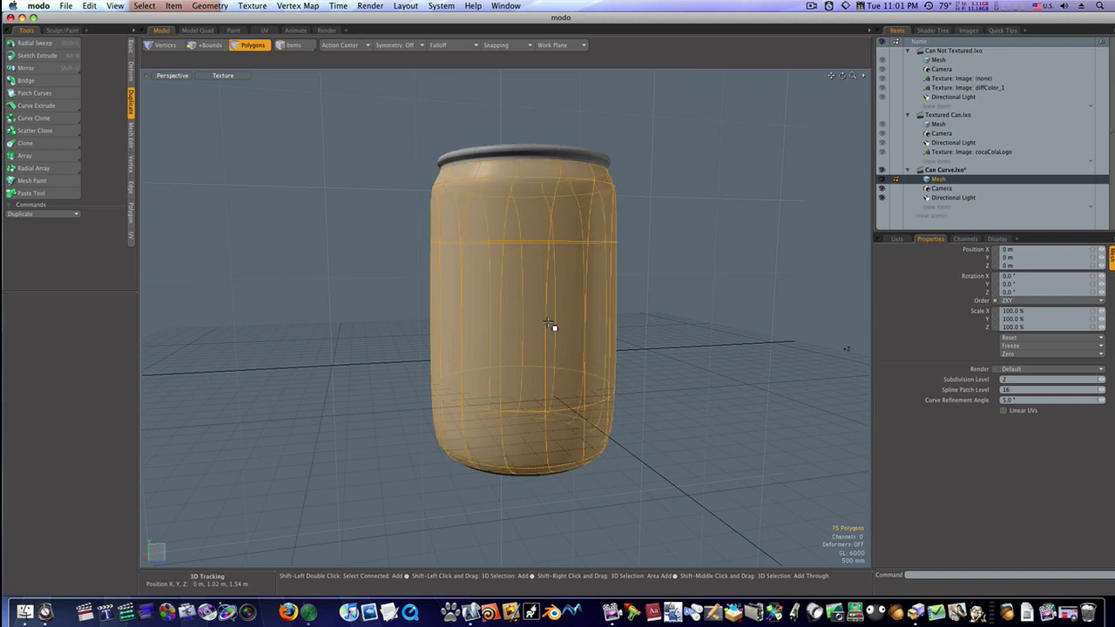
pyautogui.press('alt')
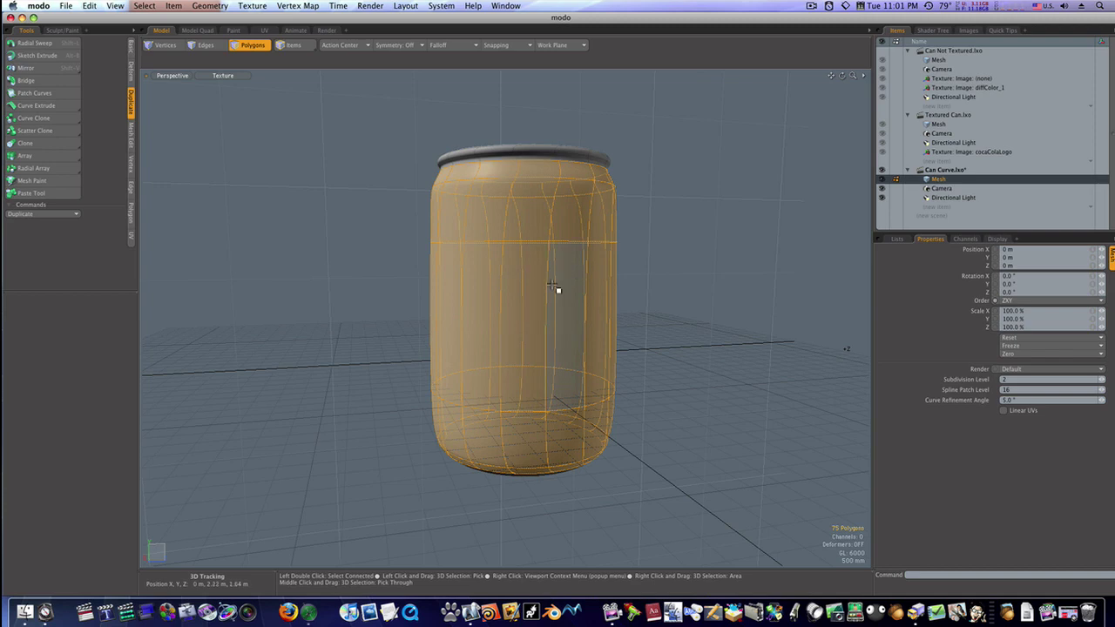
pyautogui.keyDown('alt'); pyautogui.moveTo(680, 309); pyautogui.dragTo(649, 309); pyautogui.keyUp('alt')
pyautogui.press('m')
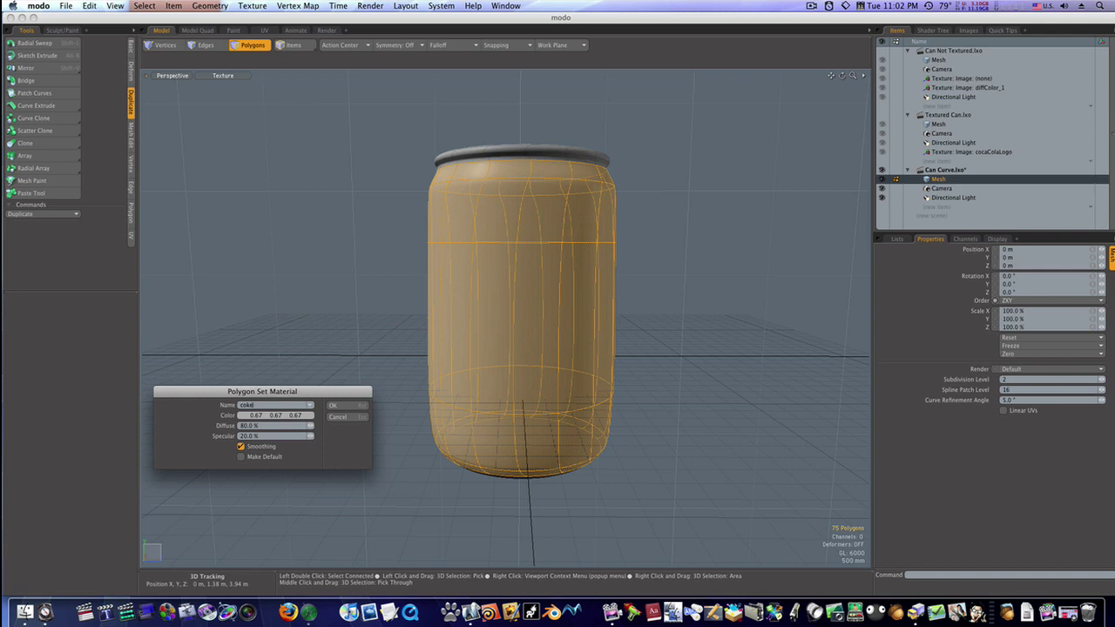
# Set the coke material colour to white (1.0, 1.0, 1.0) and apply it to the body.
pyautogui.click(312, 417)
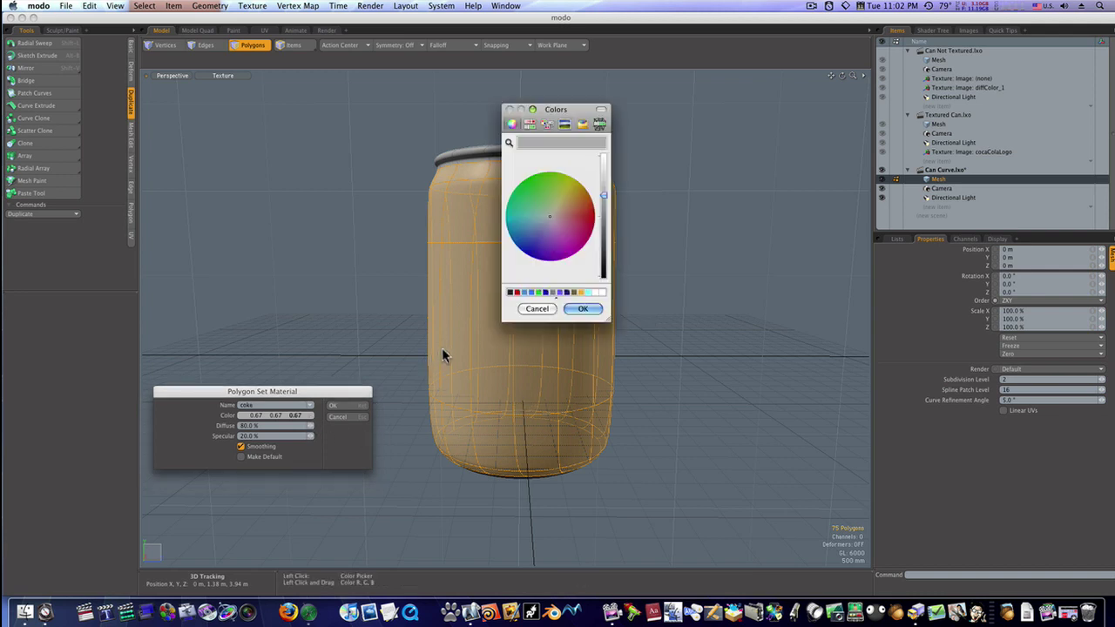
pyautogui.click(601, 295)
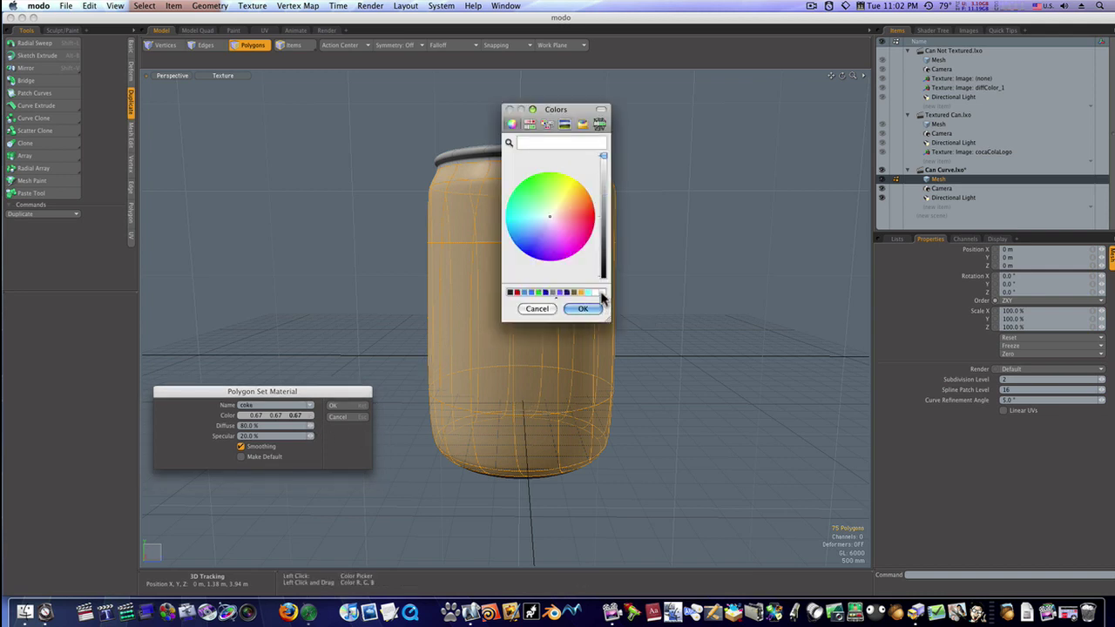
pyautogui.click(584, 308)
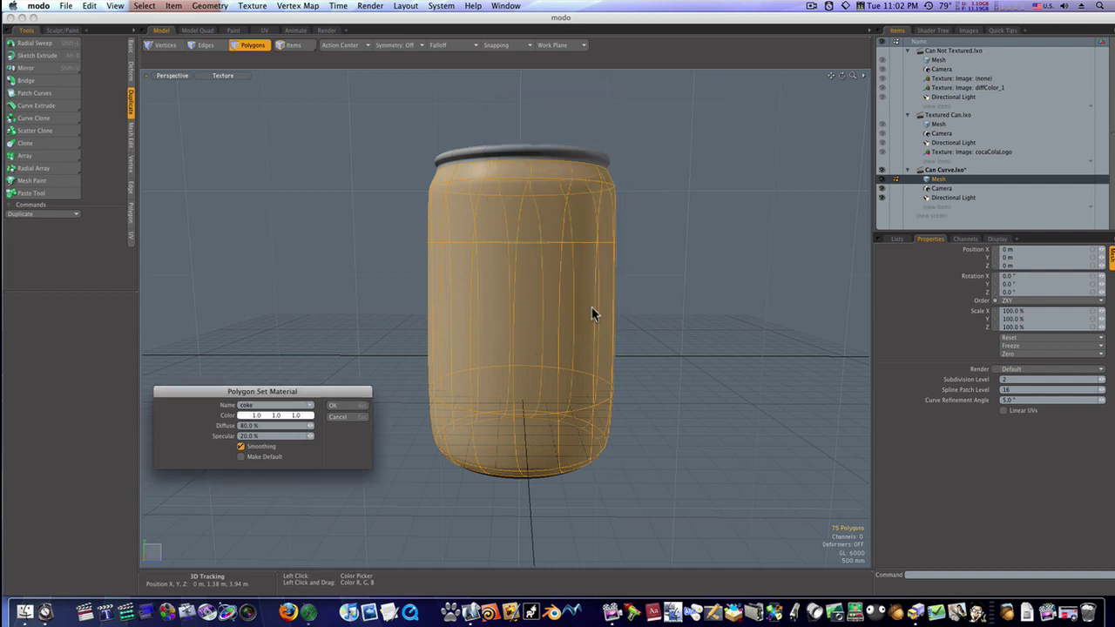
pyautogui.click(336, 411)
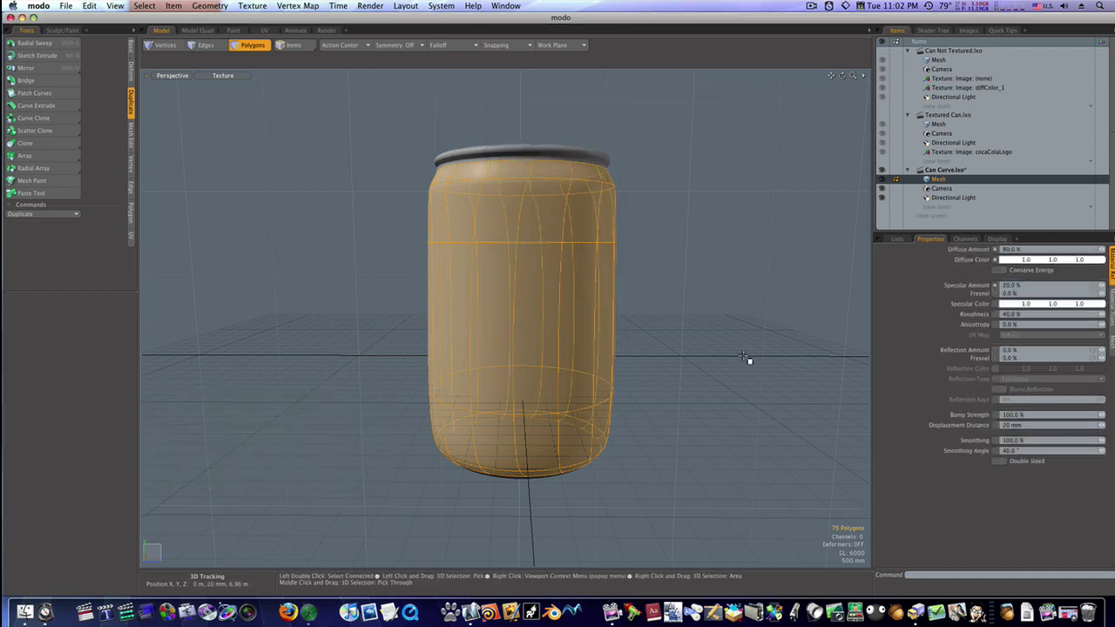
# Expand Render and the coke material in the Shader Tree to reveal its Material layer.
pyautogui.press('1')
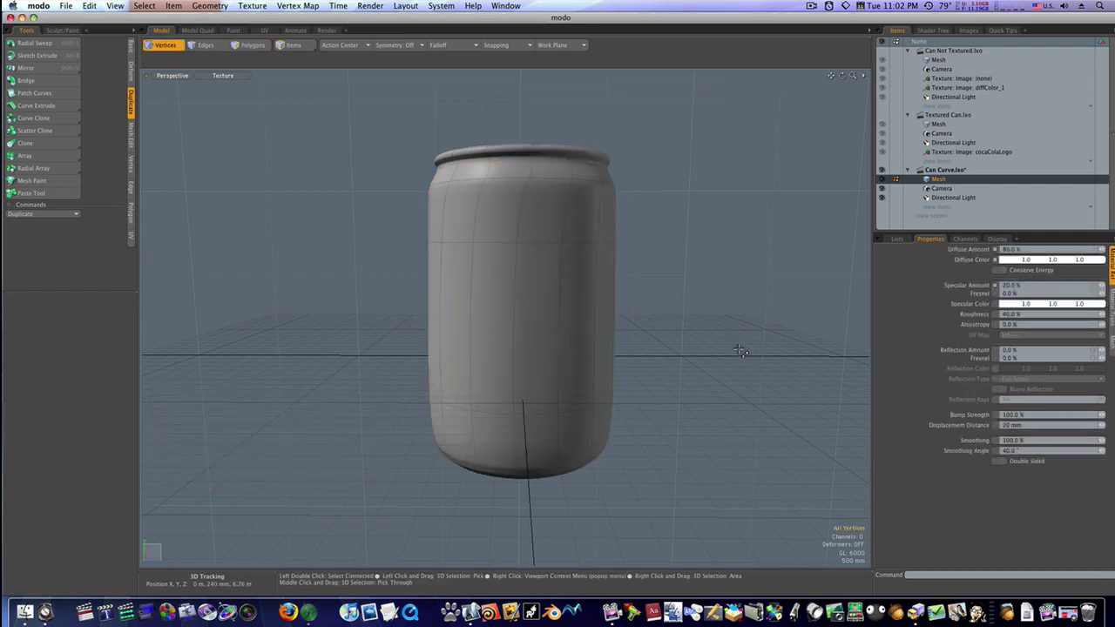
pyautogui.click(930, 31)
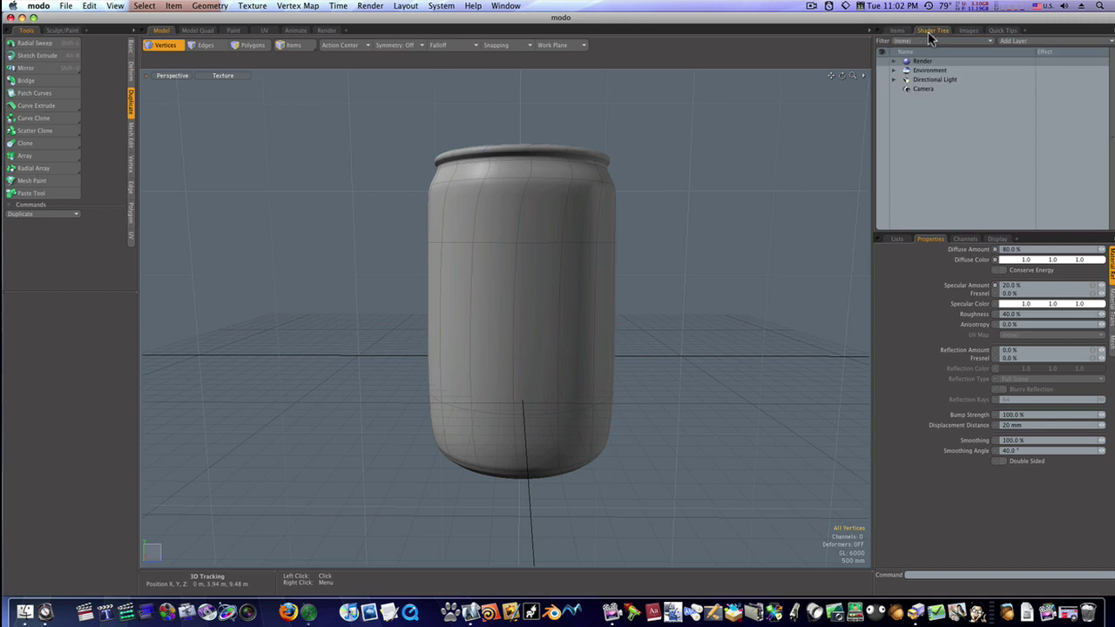
pyautogui.click(894, 62)
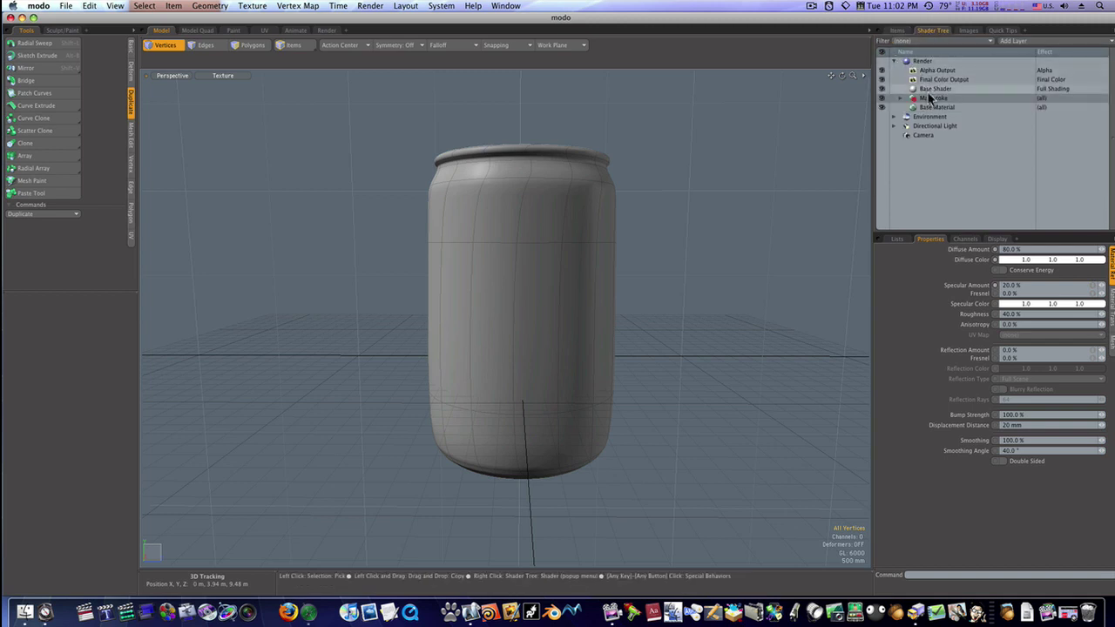
pyautogui.click(900, 98)
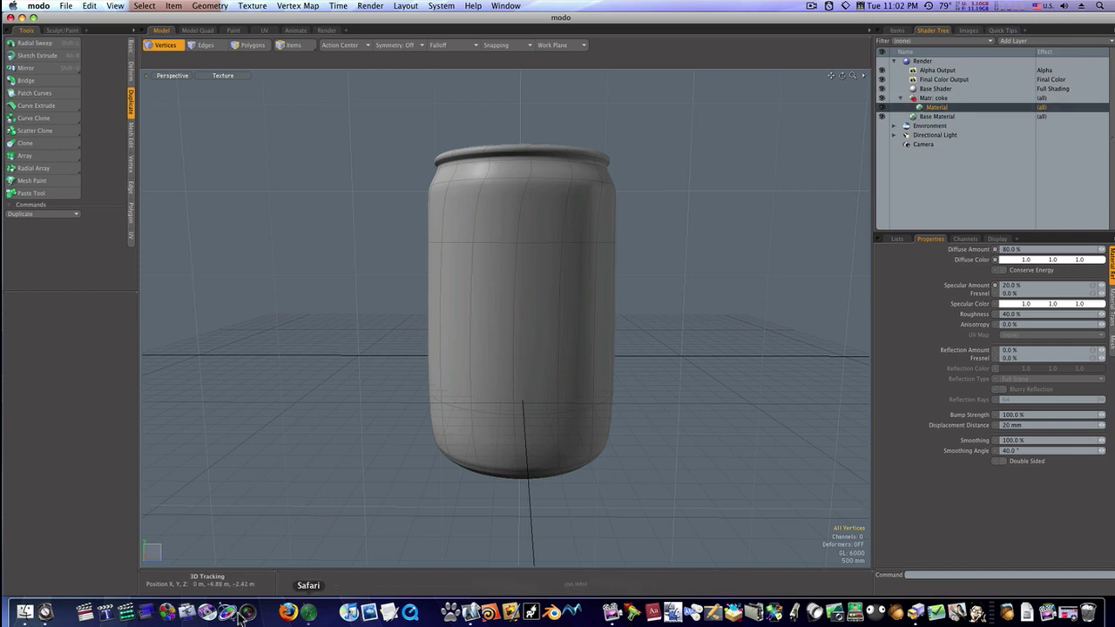
pyautogui.click(45, 613)
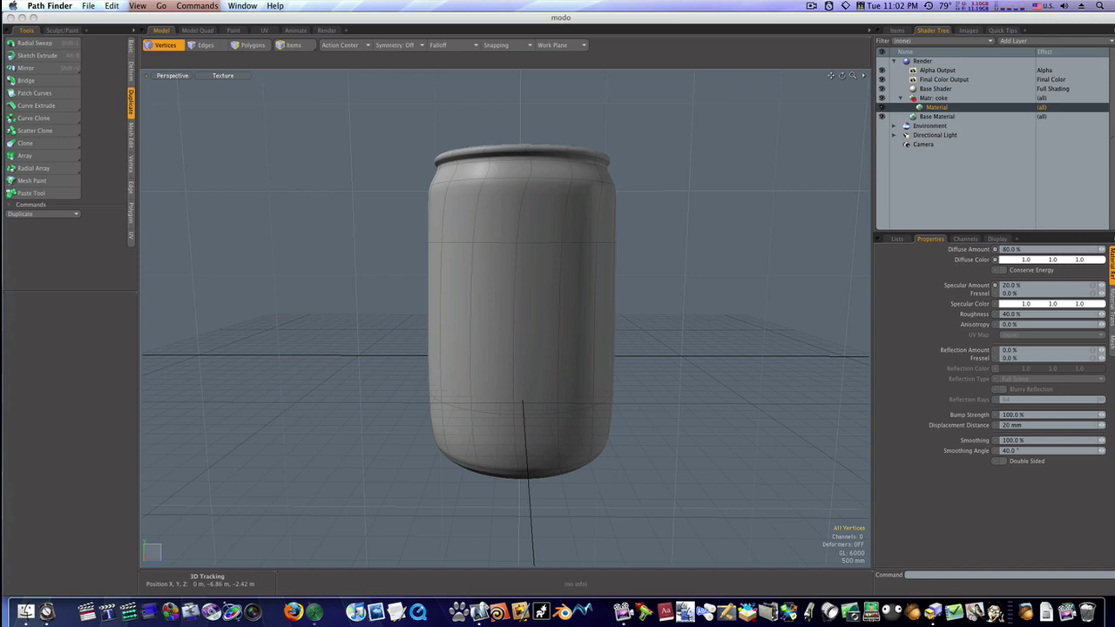
# Drag cocaColaLogo.jpg from Path Finder onto the coke material's Material layer.
pyautogui.moveTo(988, 112); pyautogui.dragTo(920, 111)
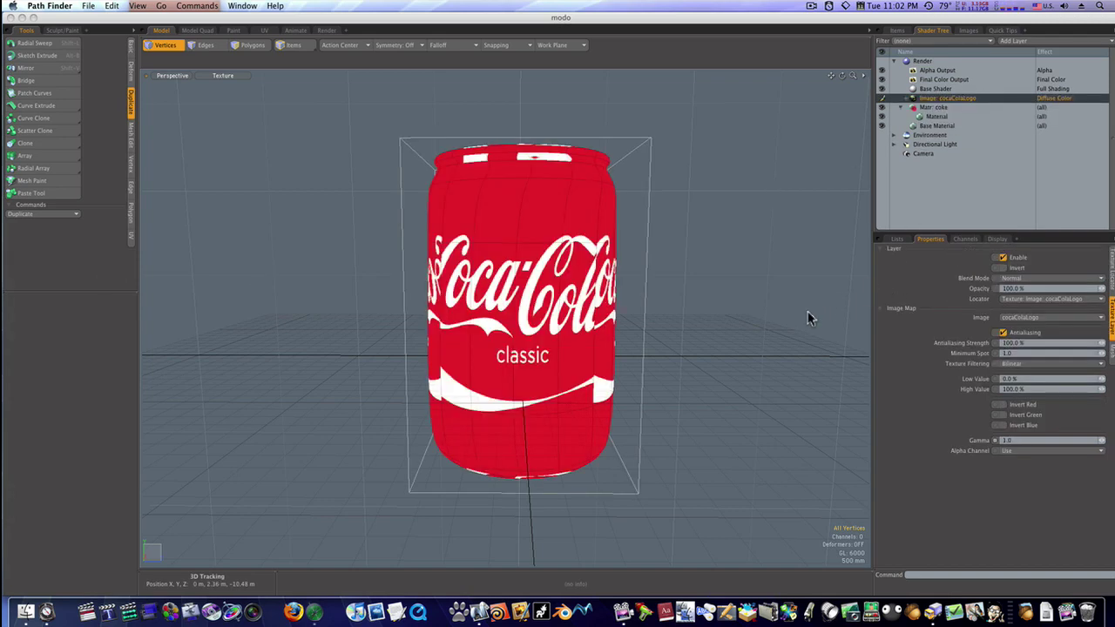
# Switch the cocaColaLogo label's projection type to Planar and check the can from both sides.
pyautogui.moveTo(791, 310)
pyautogui.keyDown('alt'); pyautogui.mouseDown()
pyautogui.moveTo(774, 325)
pyautogui.moveTo(792, 328)
pyautogui.moveTo(802, 304)
pyautogui.mouseUp(); pyautogui.keyUp('alt')
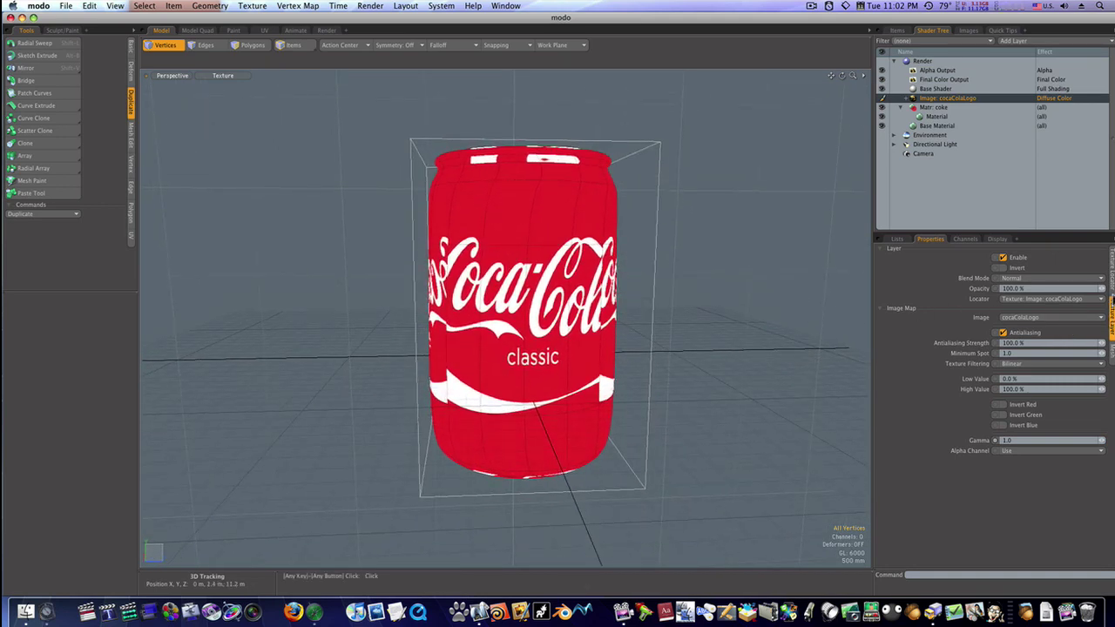
pyautogui.click(1111, 284)
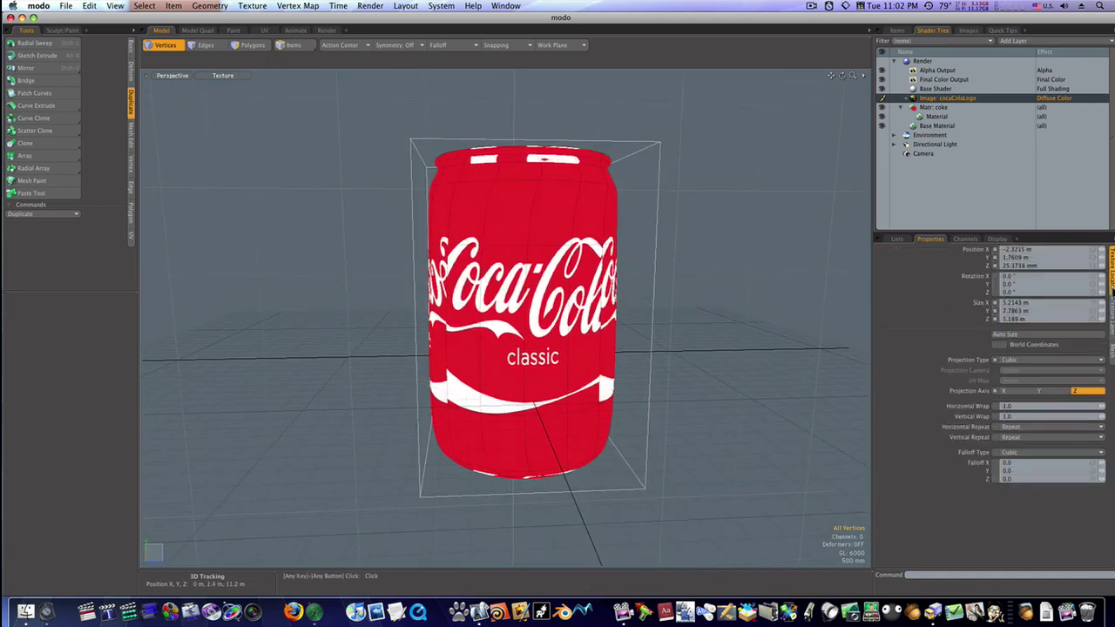
pyautogui.click(1008, 361)
pyautogui.click(1010, 341)
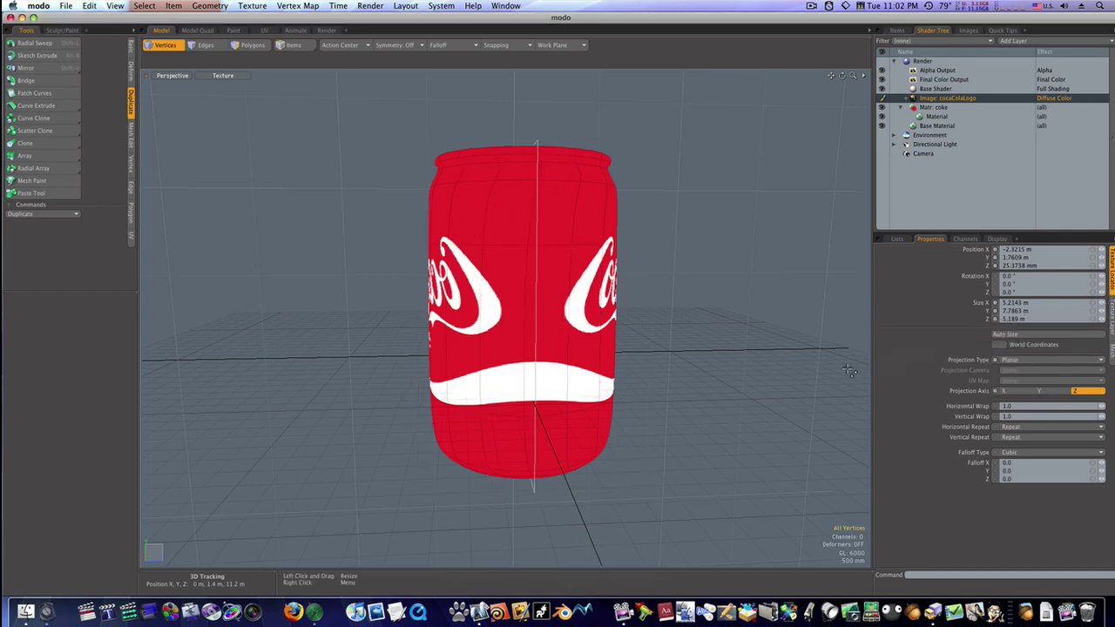
pyautogui.keyDown('alt'); pyautogui.moveTo(622, 370); pyautogui.dragTo(461, 378); pyautogui.keyUp('alt')
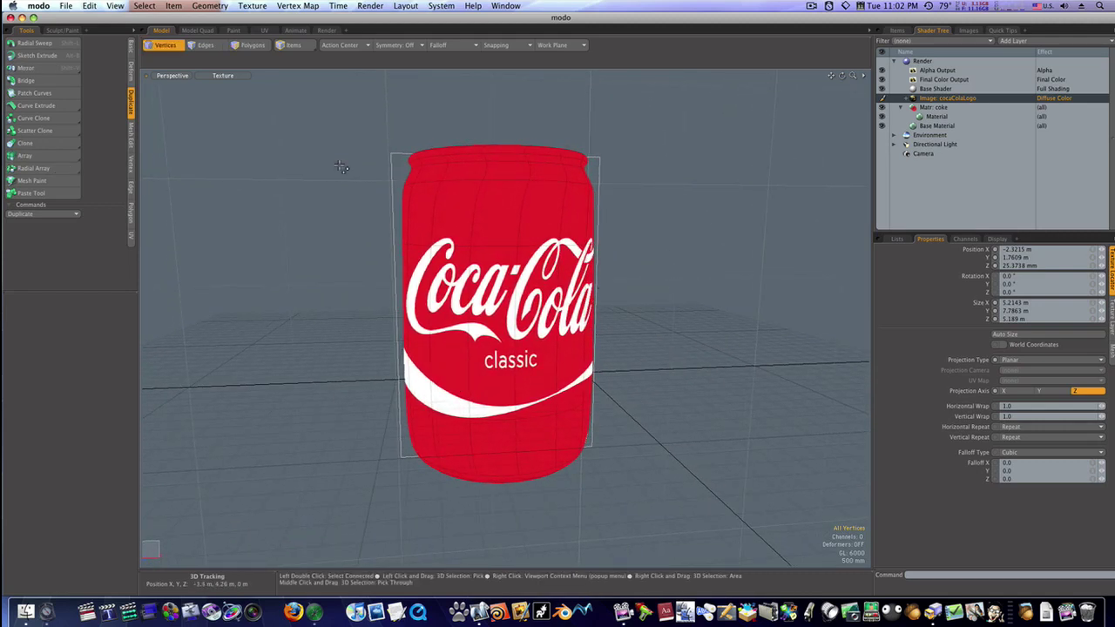
# In polygon mode, select the top cap's centre polygon and test growing and shrinking the selection.
pyautogui.click(252, 45)
pyautogui.click(628, 226)
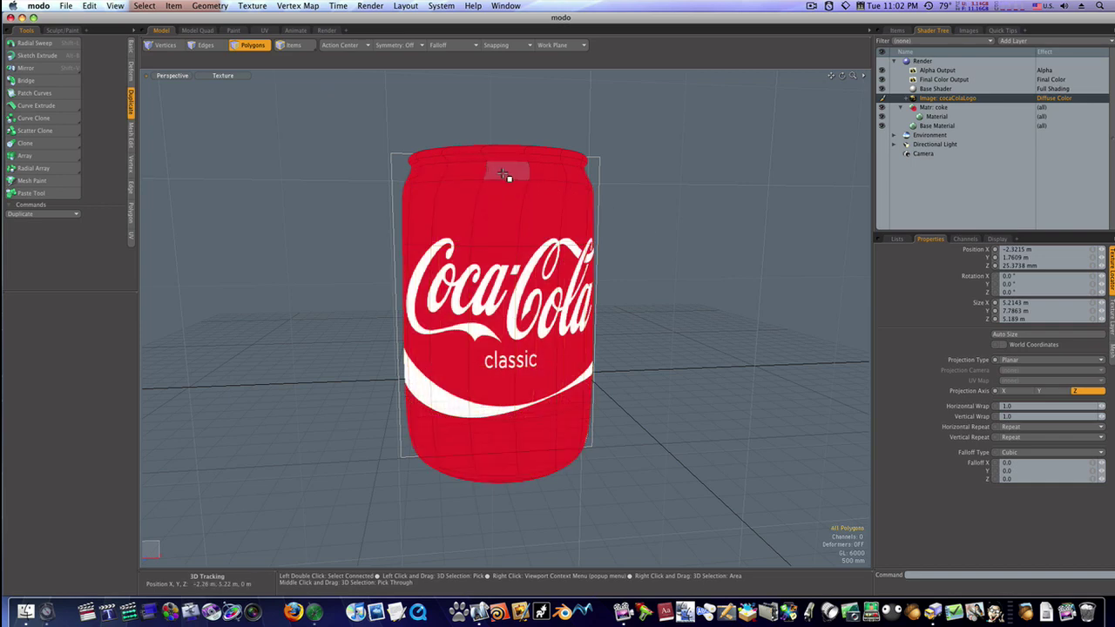
pyautogui.keyDown('alt'); pyautogui.moveTo(519, 174); pyautogui.dragTo(508, 232); pyautogui.keyUp('alt')
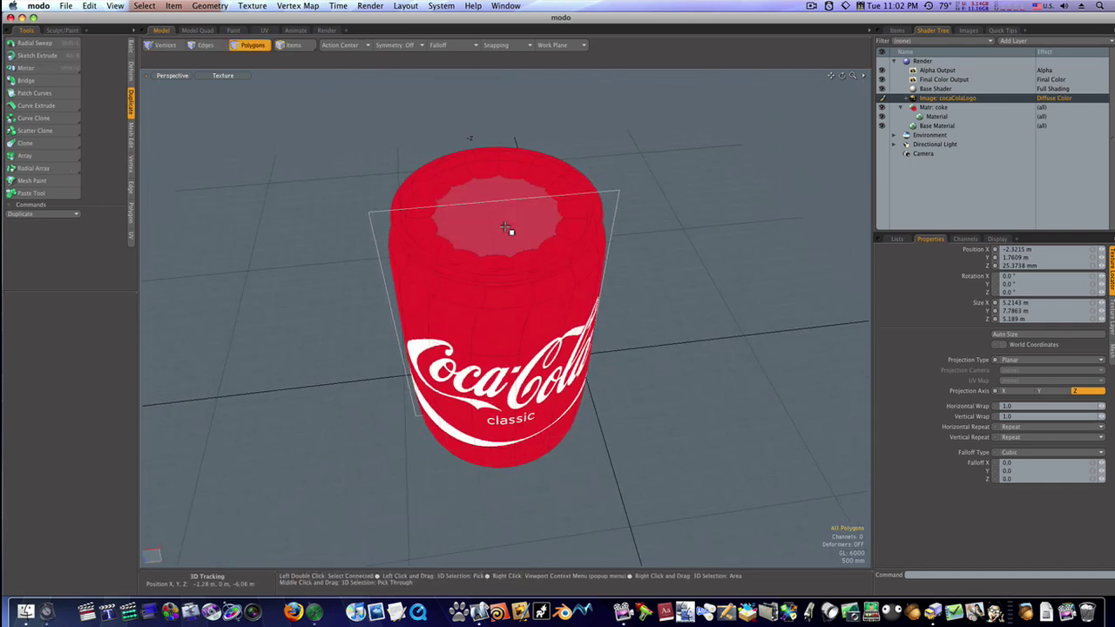
pyautogui.click(507, 229)
pyautogui.hotkey('shift', 'Up')
pyautogui.hotkey('shift', 'Up')
pyautogui.hotkey('shift', 'Up')
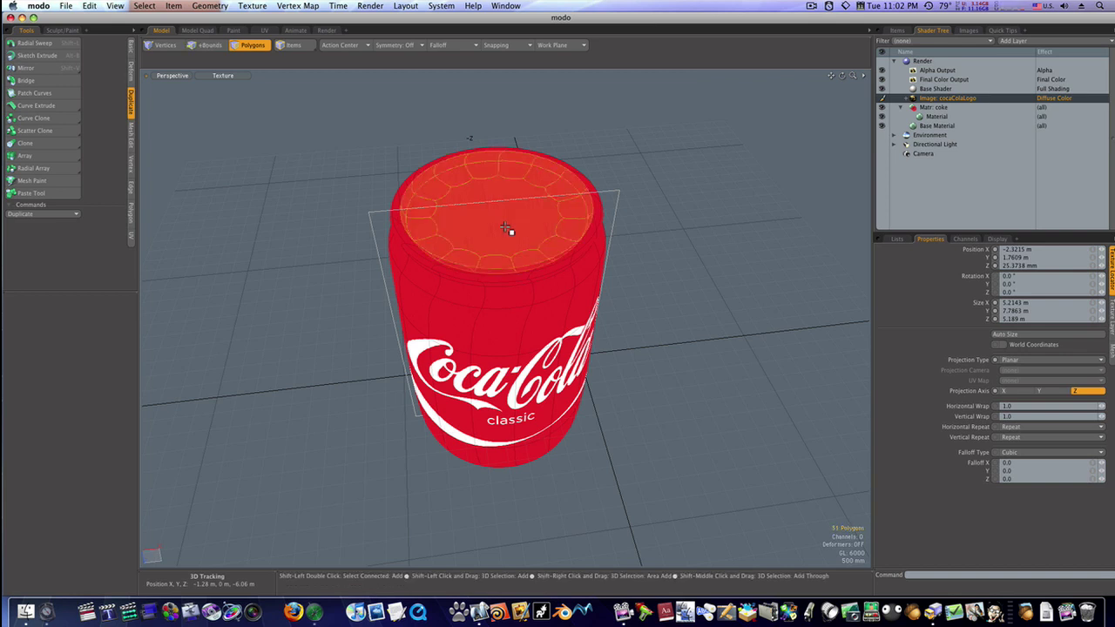
pyautogui.hotkey('shift', 'Down')
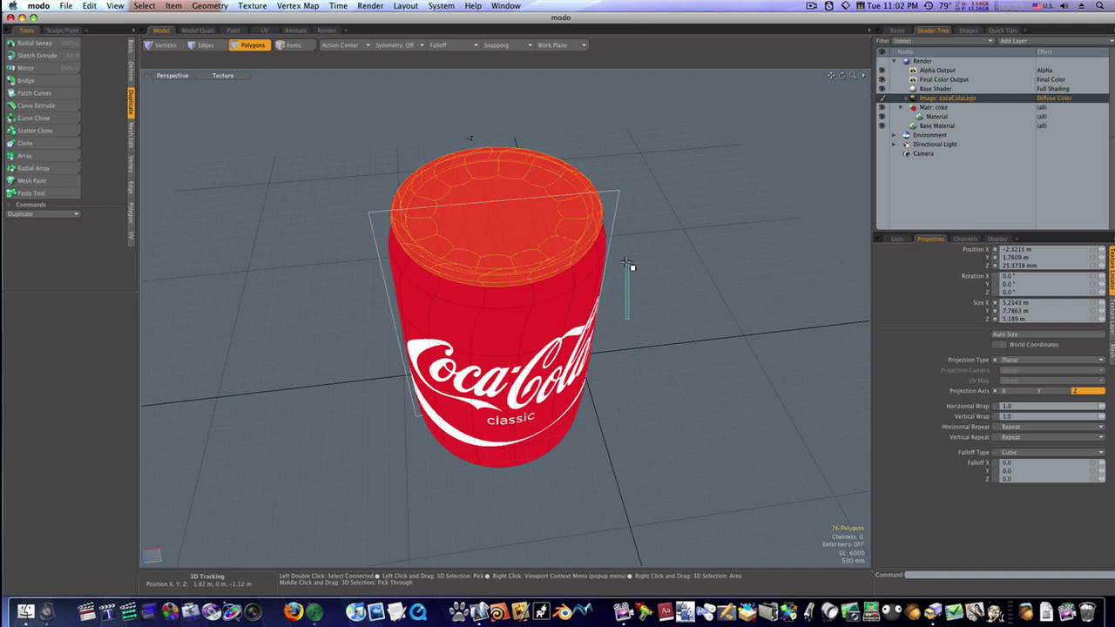
# Reselect the top cap and grow it one ring onto the rim, checking from side and back.
pyautogui.click(652, 286)
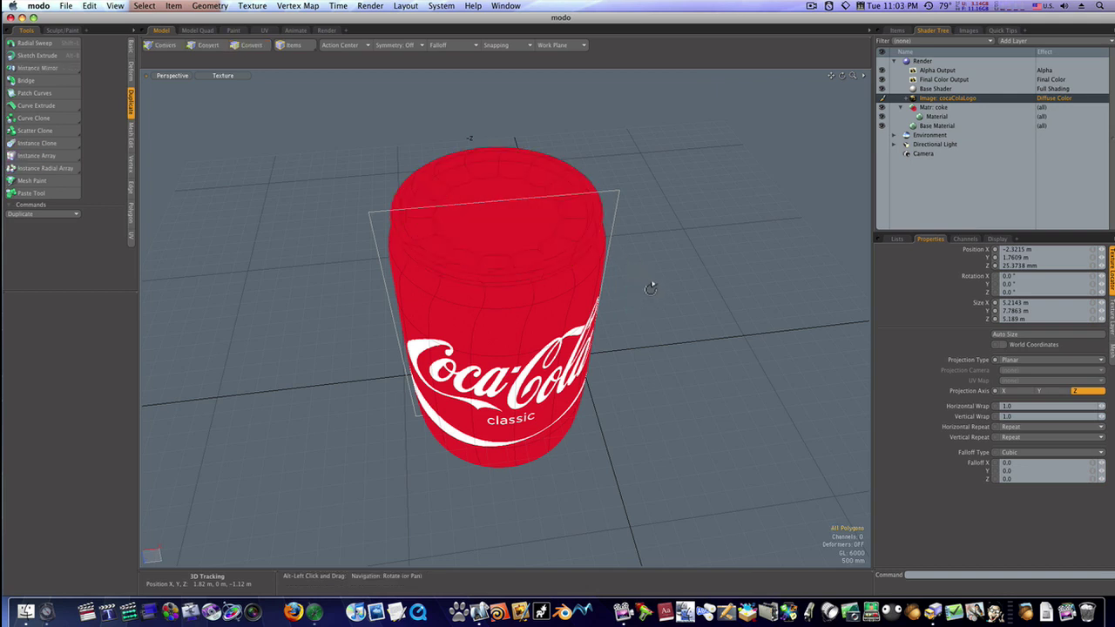
pyautogui.keyDown('shift'); pyautogui.click(487, 232); pyautogui.keyUp('shift')
pyautogui.hotkey('shift', 'Up')
pyautogui.hotkey('shift', 'Up')
pyautogui.hotkey('shift', 'Up')
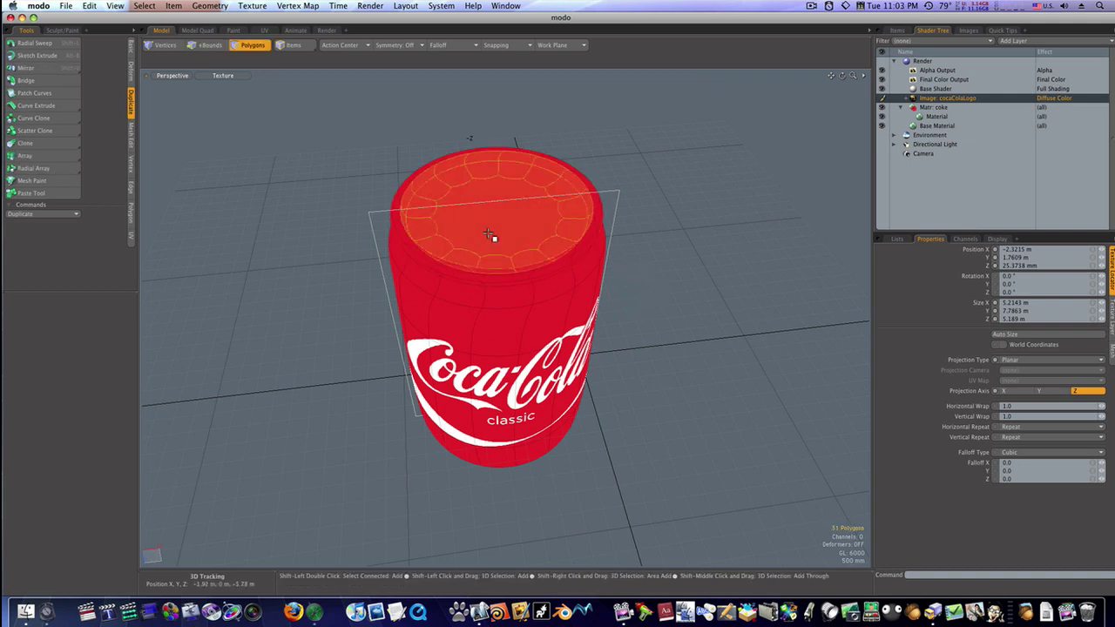
pyautogui.hotkey('shift', 'Up')
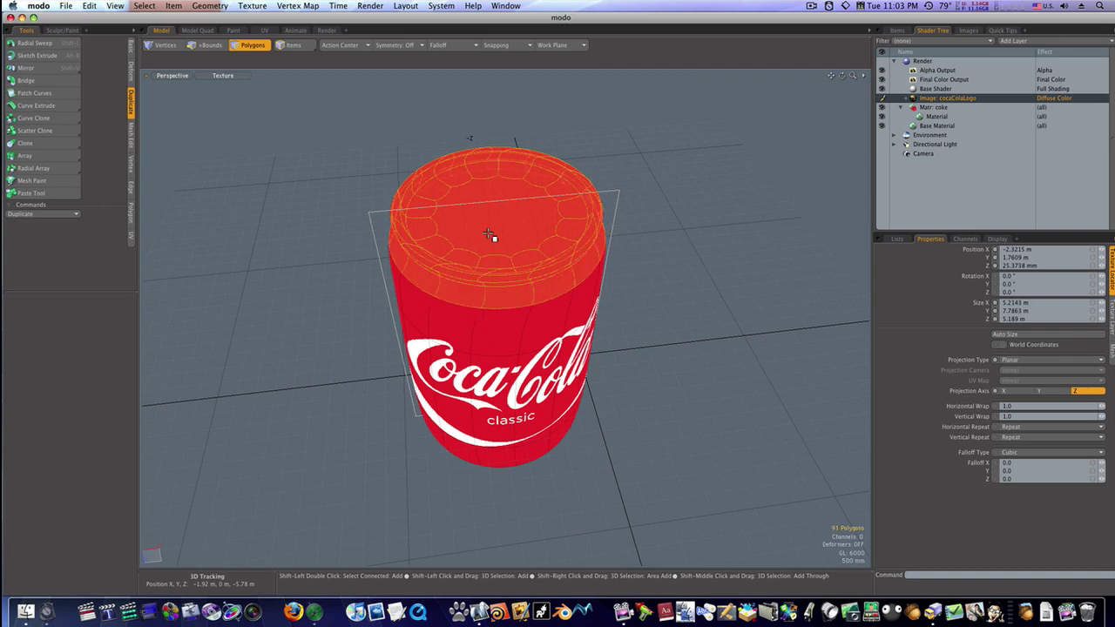
pyautogui.keyDown('alt'); pyautogui.moveTo(488, 235); pyautogui.dragTo(490, 172); pyautogui.keyUp('alt')
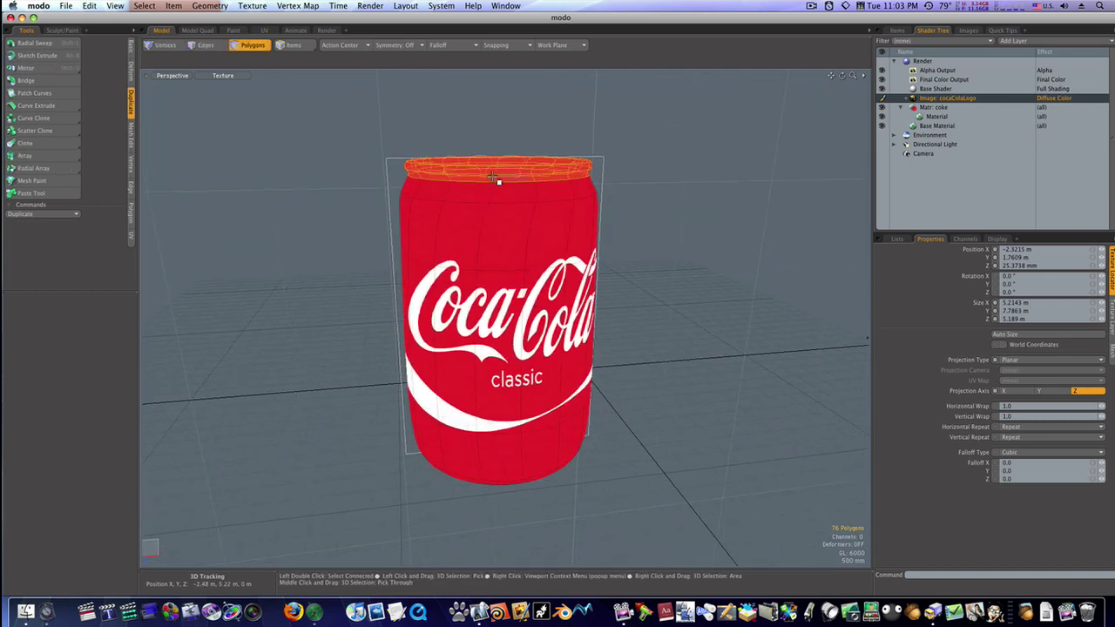
pyautogui.hotkey('shift', 'Down')
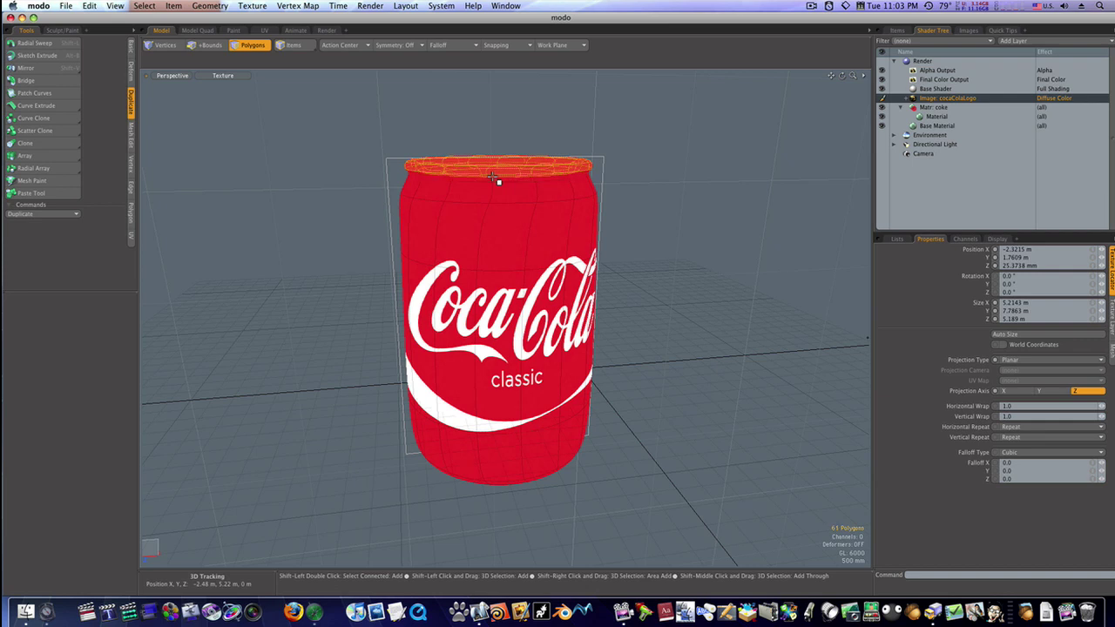
pyautogui.hotkey('shift', 'Up')
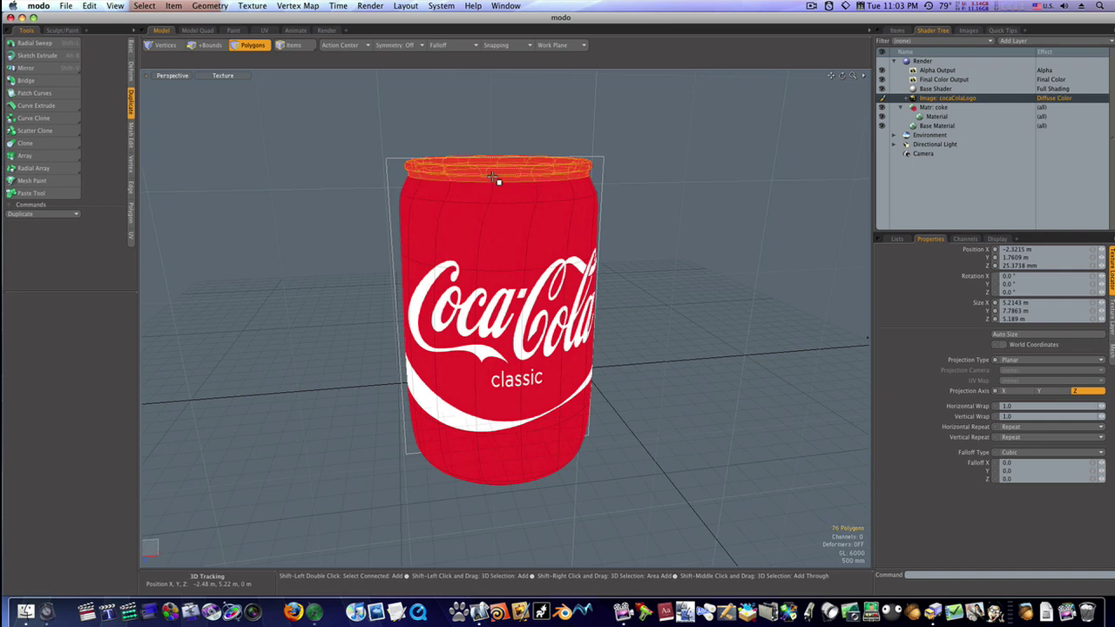
pyautogui.hotkey('shift', 'Down')
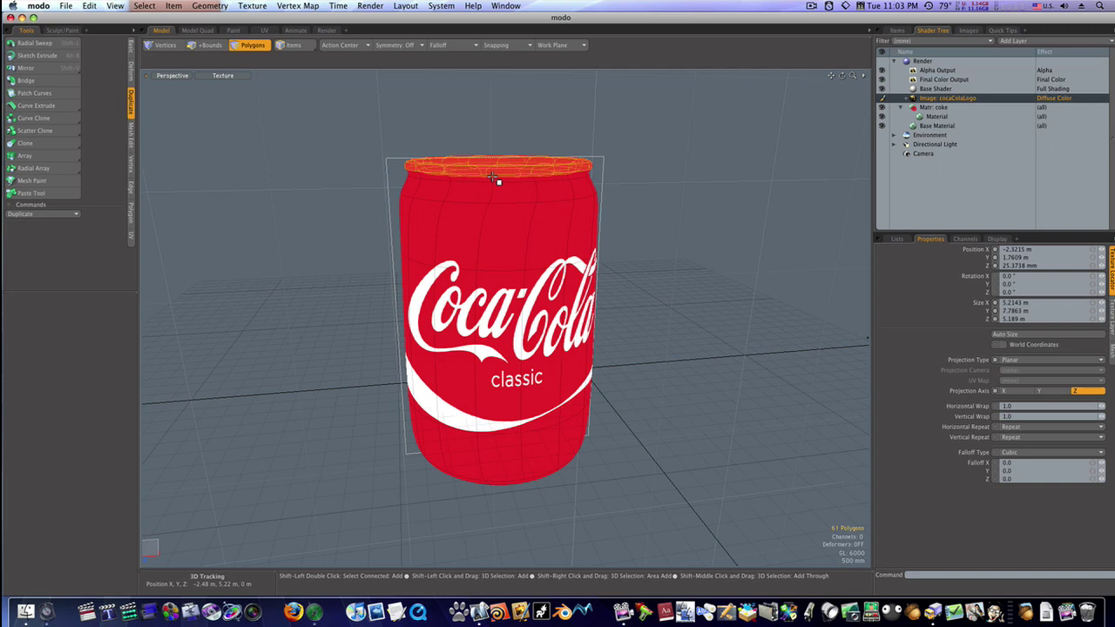
pyautogui.press('alt')
pyautogui.keyDown('alt'); pyautogui.moveTo(680, 189); pyautogui.dragTo(545, 219); pyautogui.keyUp('alt')
# Create a 'topside' material in 0.7 grey and assign it to the selected top cap polygons.
pyautogui.press('m')
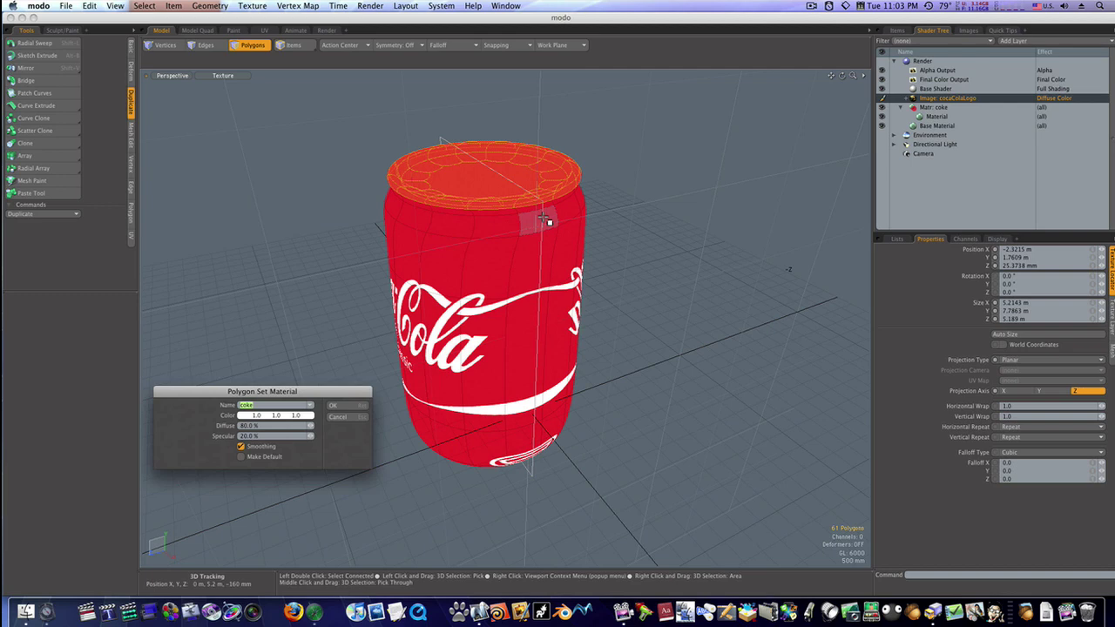
pyautogui.click(309, 405)
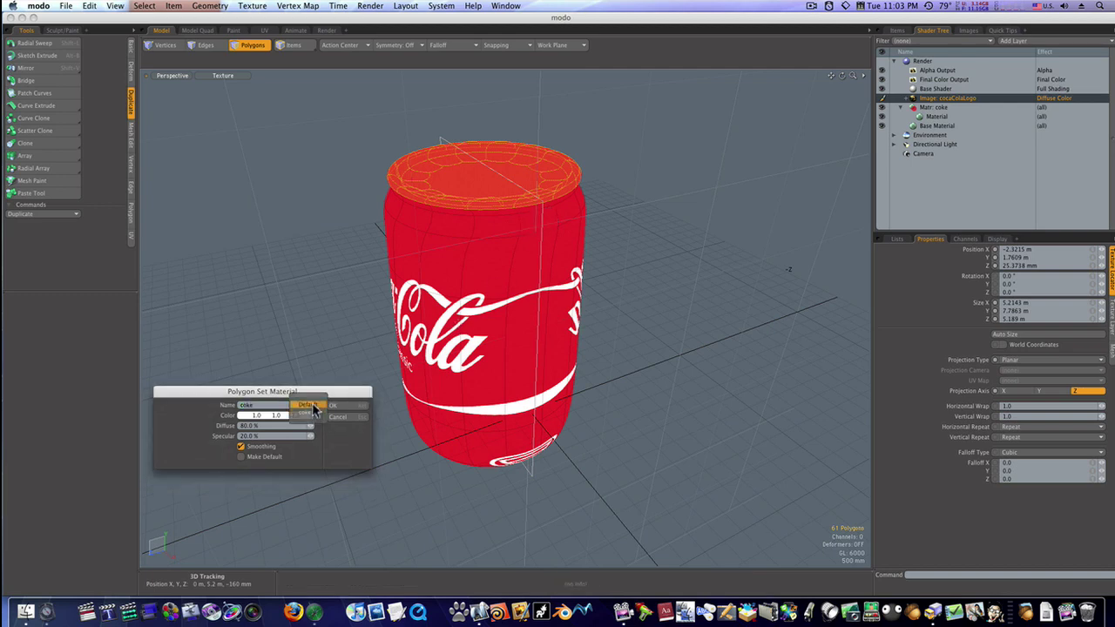
pyautogui.click(310, 405)
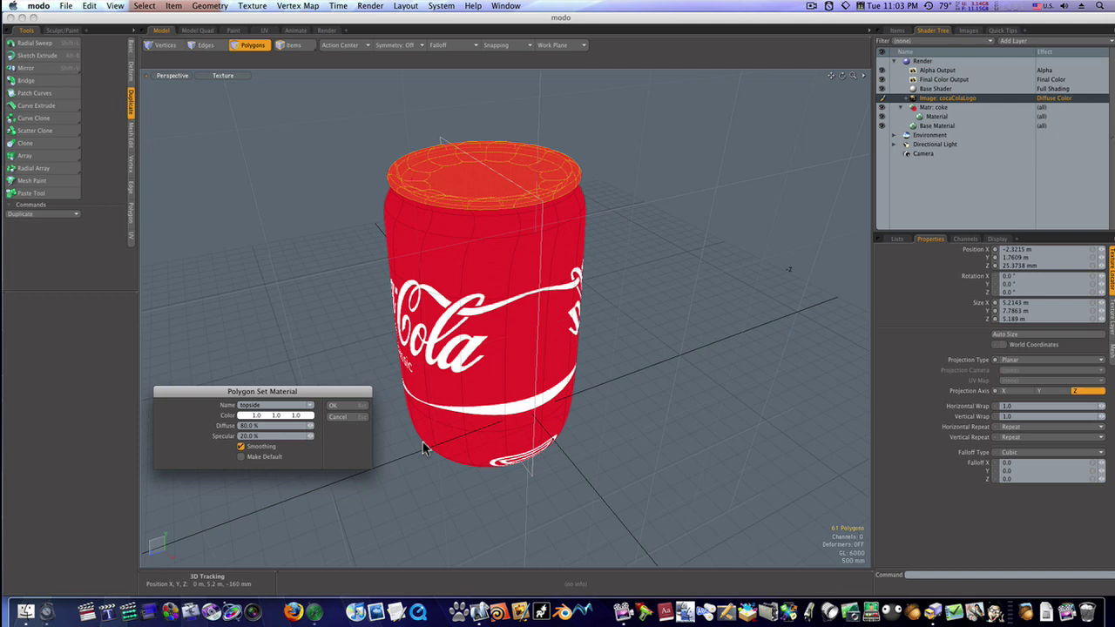
pyautogui.click(279, 417)
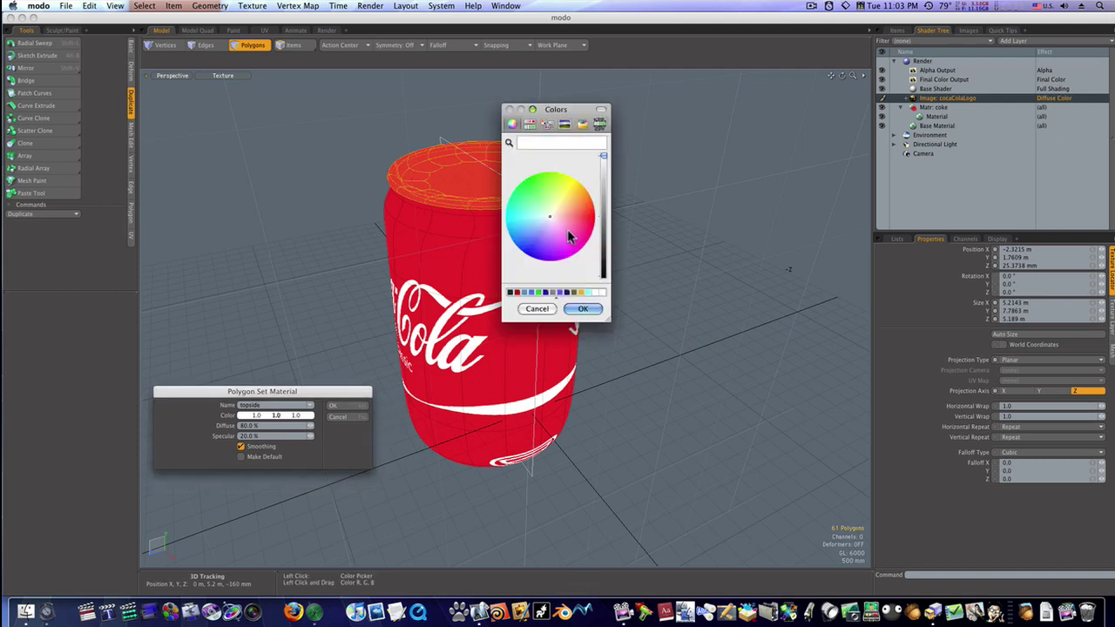
pyautogui.click(603, 191)
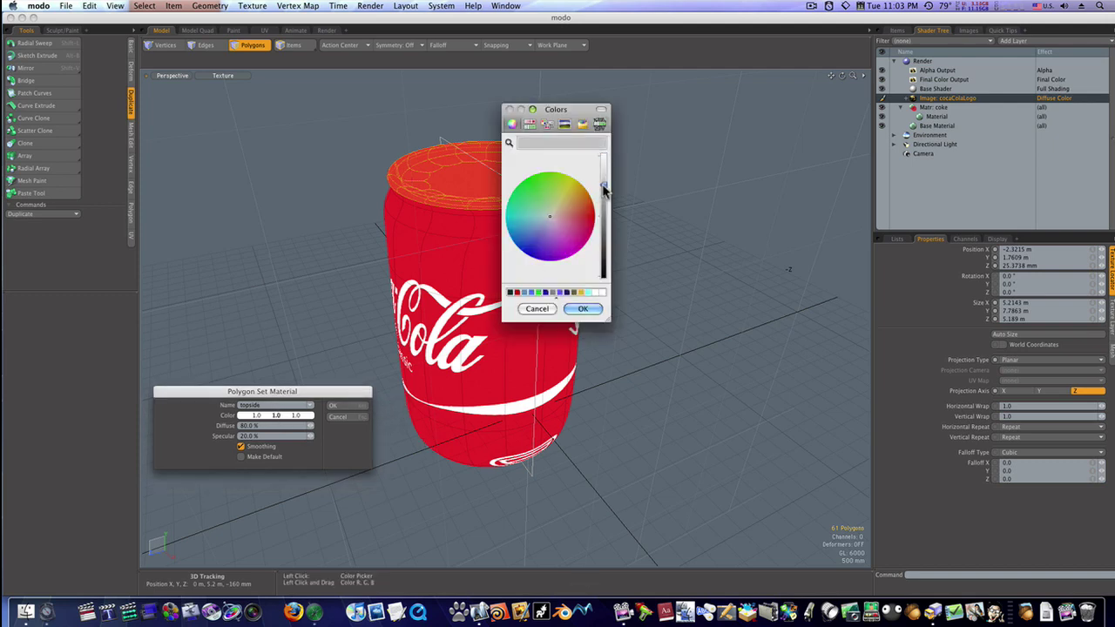
pyautogui.click(583, 309)
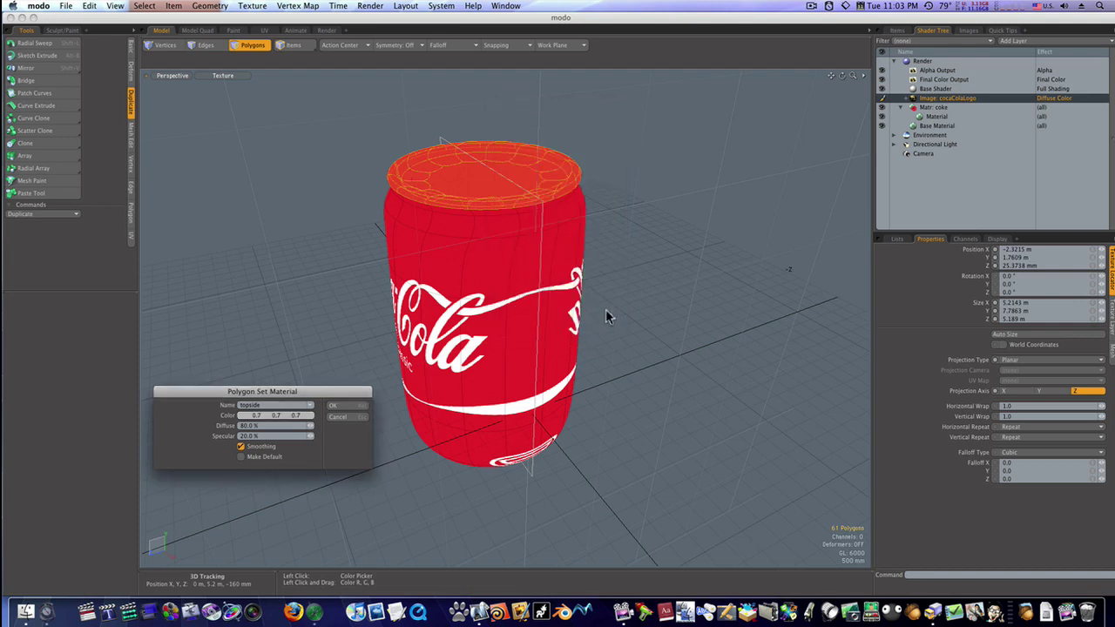
pyautogui.click(331, 405)
pyautogui.press('1')
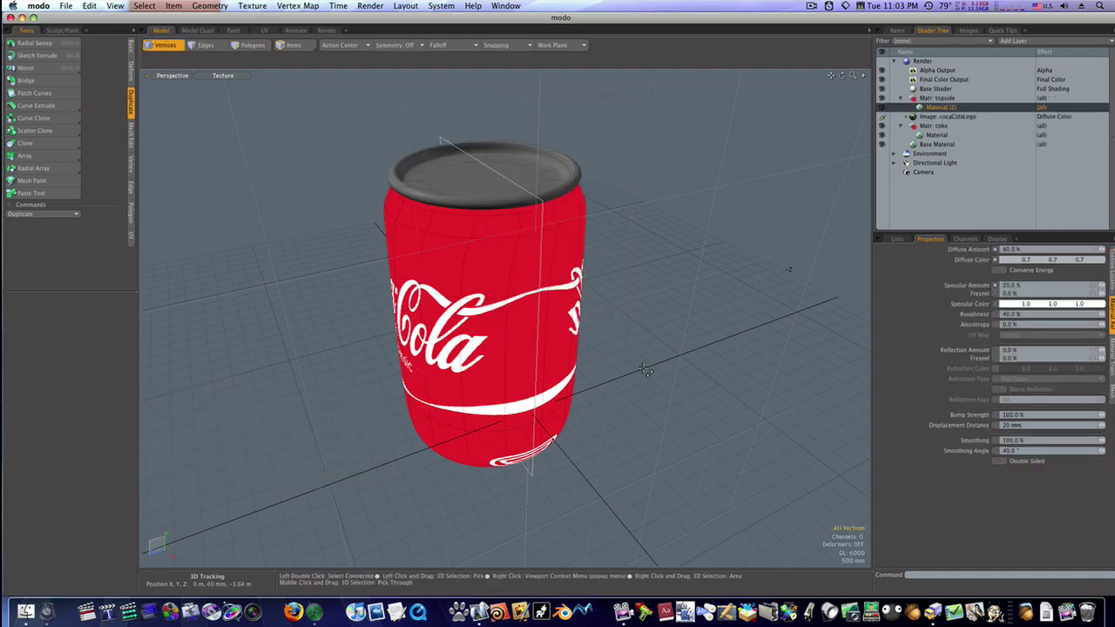
pyautogui.keyDown('alt'); pyautogui.moveTo(645, 371); pyautogui.dragTo(593, 474); pyautogui.keyUp('alt')
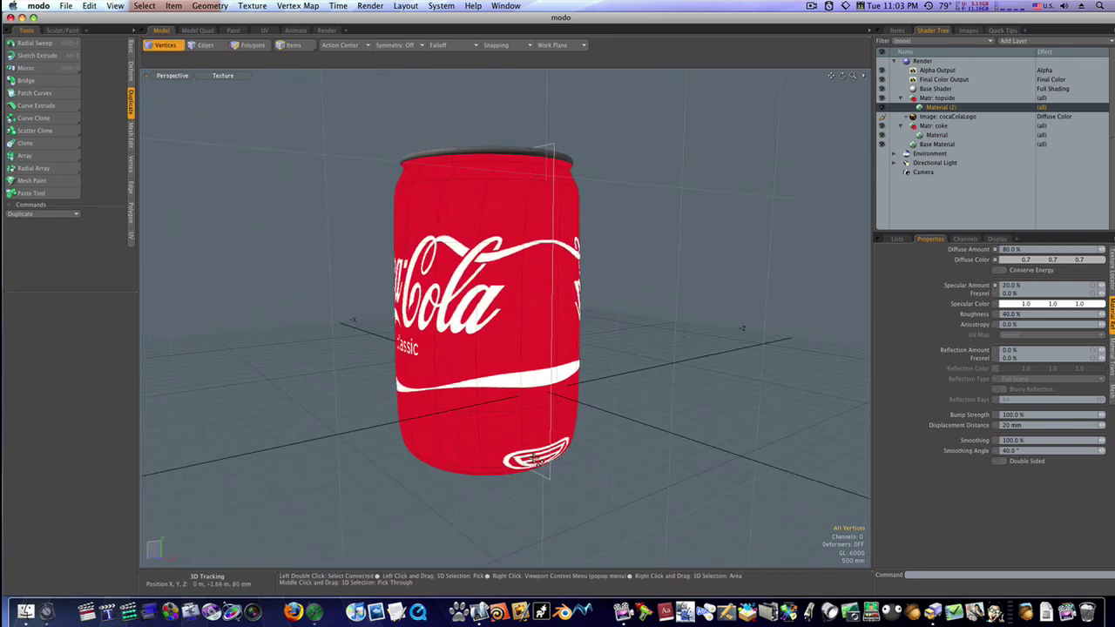
pyautogui.keyDown('alt'); pyautogui.moveTo(541, 444); pyautogui.dragTo(649, 414); pyautogui.keyUp('alt')
# Select the can's bottom cap polygons, growing the selection across the whole cap.
pyautogui.press('2')
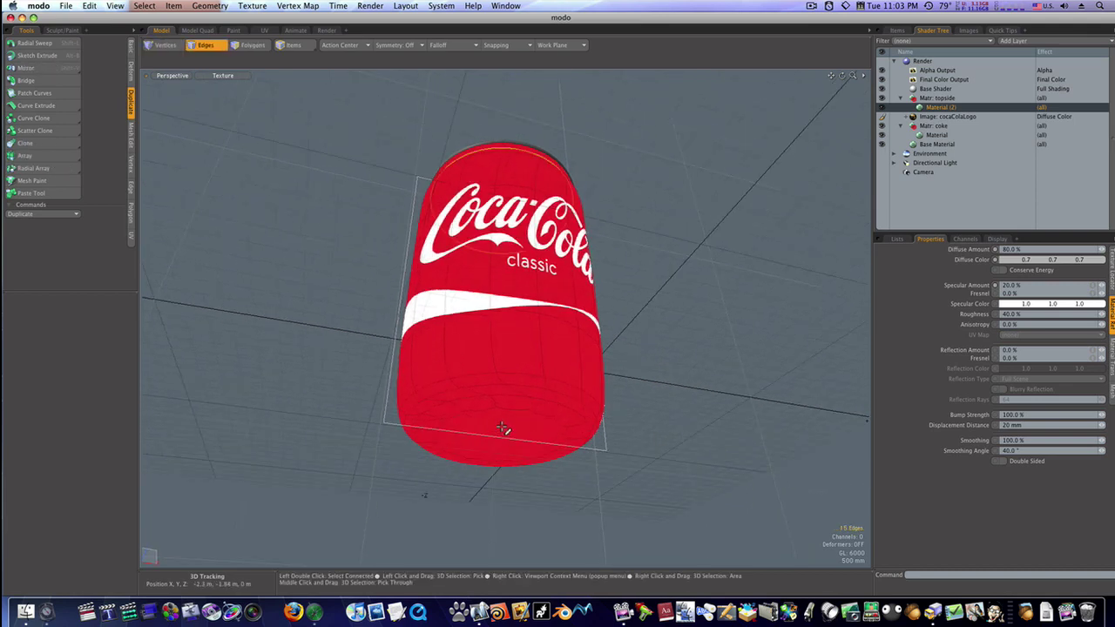
pyautogui.press('3')
pyautogui.click(503, 431)
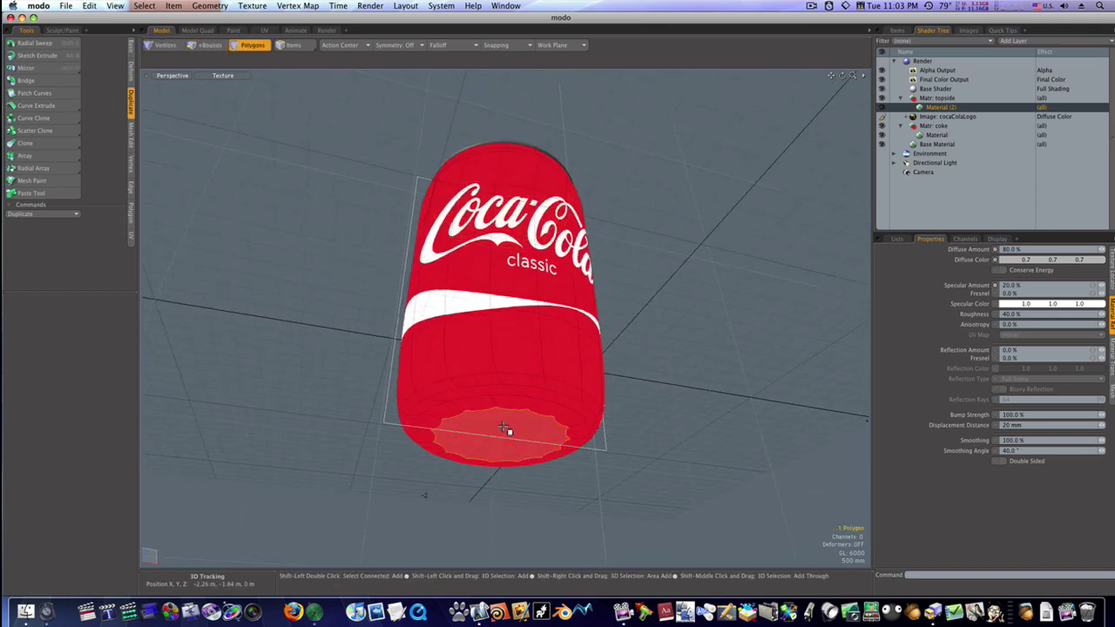
pyautogui.hotkey('shift', 'Up')
pyautogui.hotkey('shift', 'Up')
pyautogui.hotkey('shift', 'Up')
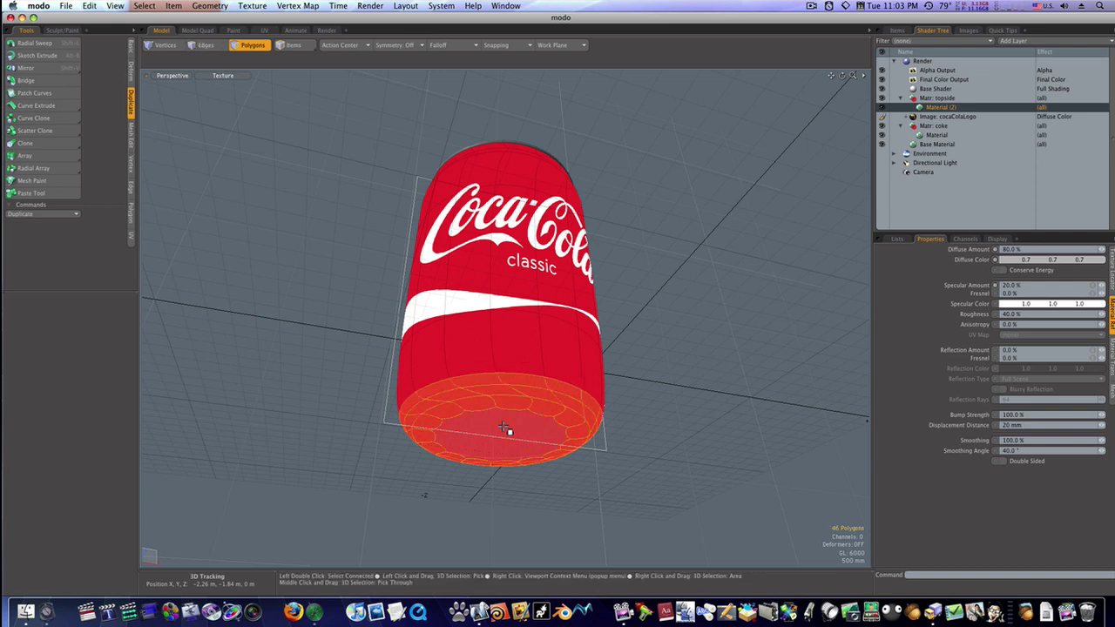
# Assign the existing topside material to the bottom cap and turn the can to face forward.
pyautogui.press('m')
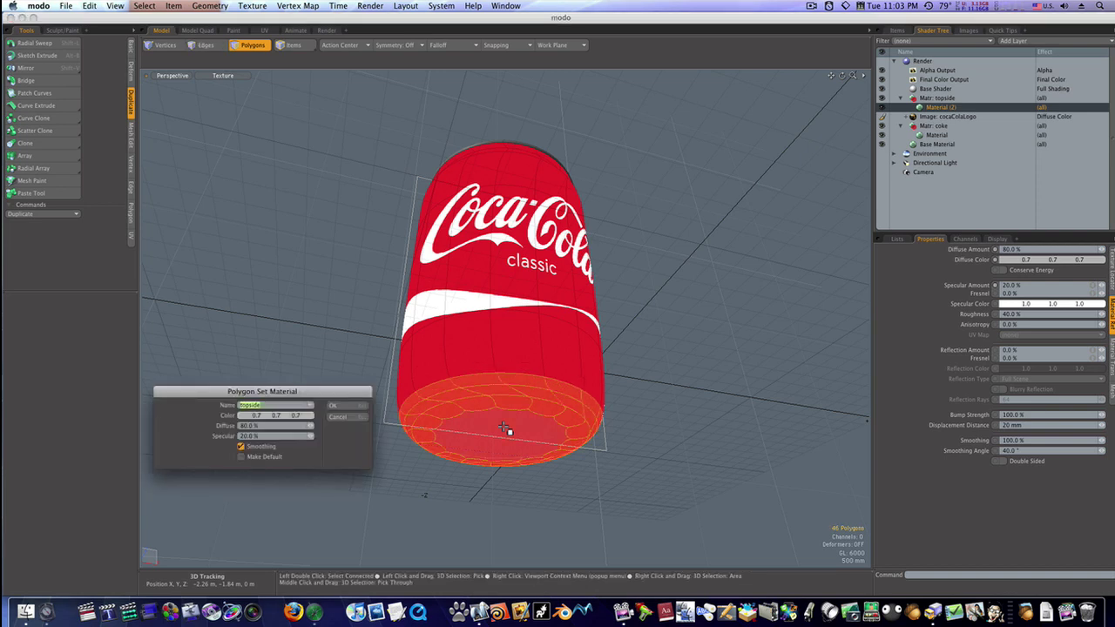
pyautogui.click(310, 406)
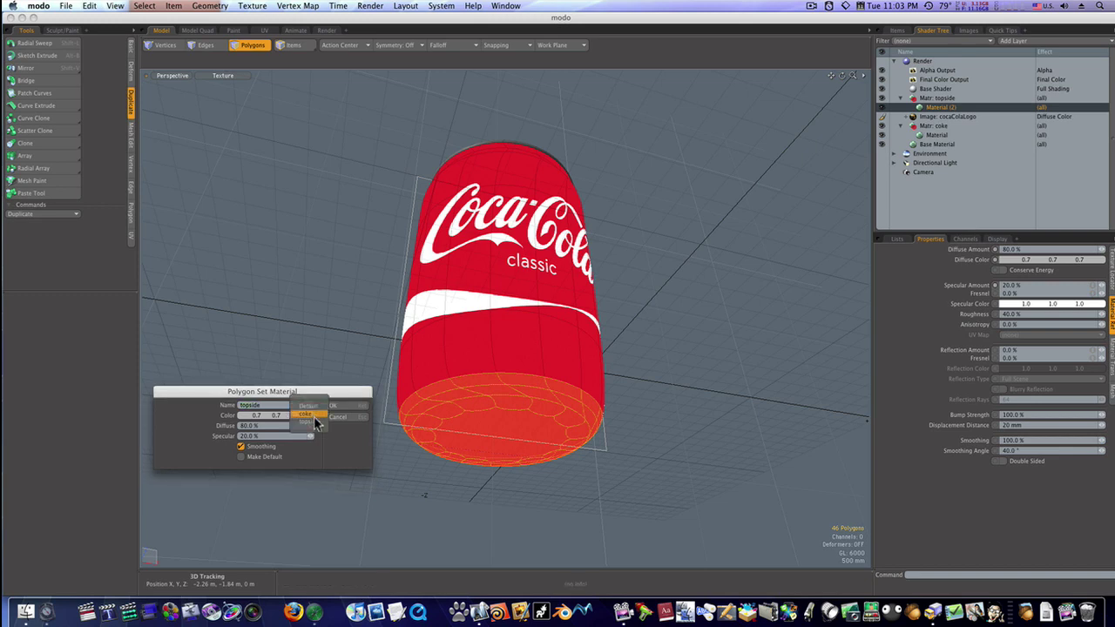
pyautogui.click(313, 422)
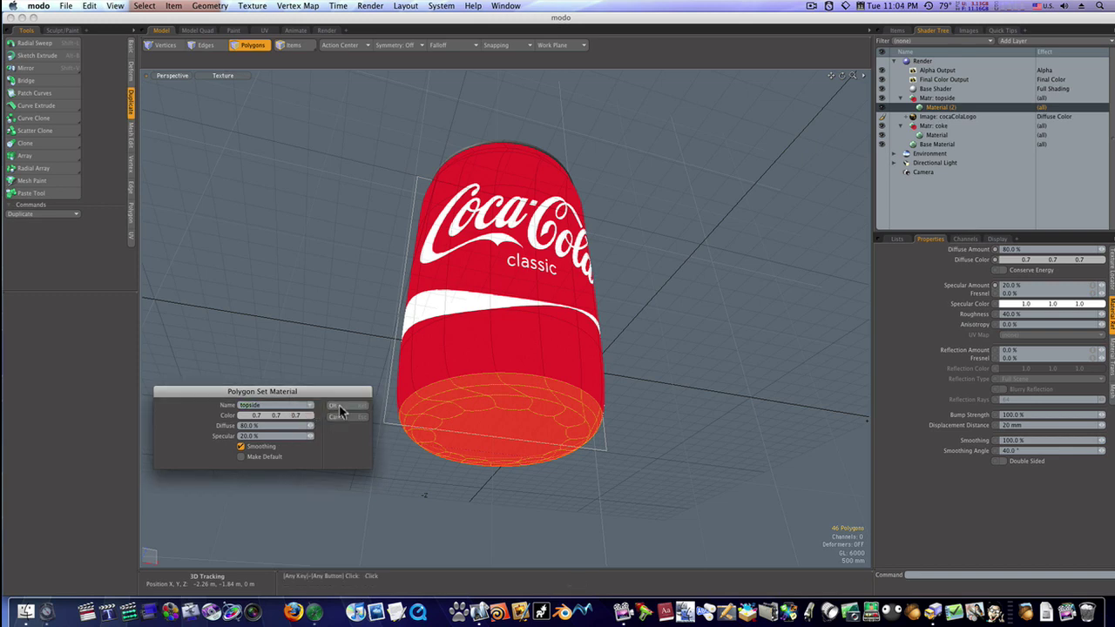
pyautogui.click(334, 406)
pyautogui.press('1')
pyautogui.keyDown('alt'); pyautogui.moveTo(755, 406); pyautogui.dragTo(627, 422); pyautogui.keyUp('alt')
pyautogui.keyDown('alt'); pyautogui.moveTo(688, 396); pyautogui.dragTo(540, 409); pyautogui.keyUp('alt')
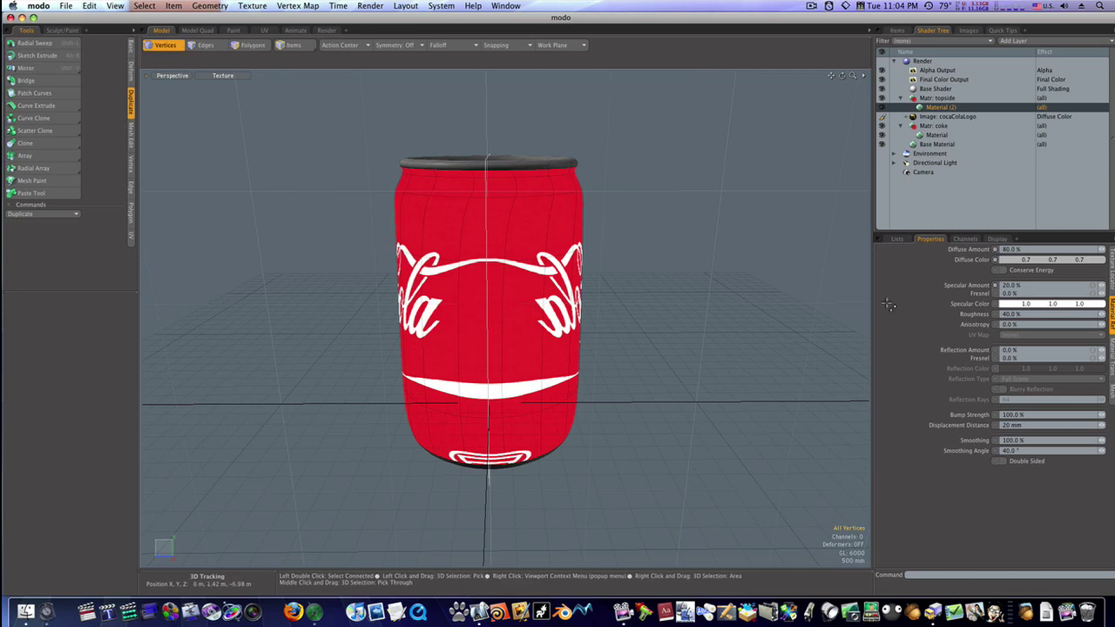
# Set the cocaColaLogo projection to 7.89 m tall and 4.75 m wide.
pyautogui.click(947, 117)
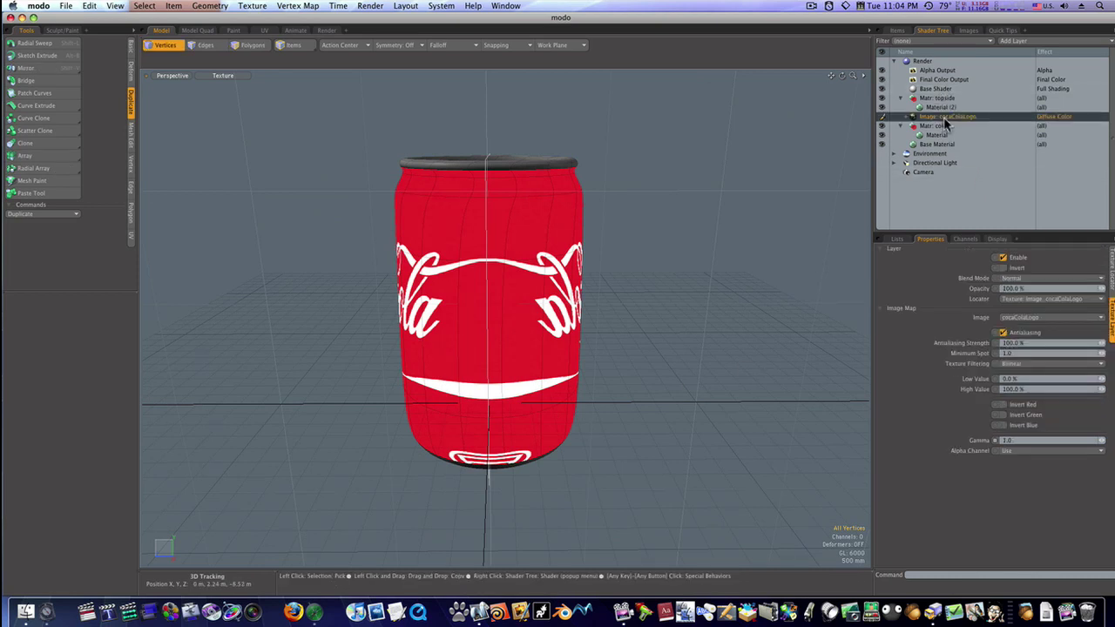
pyautogui.click(1110, 277)
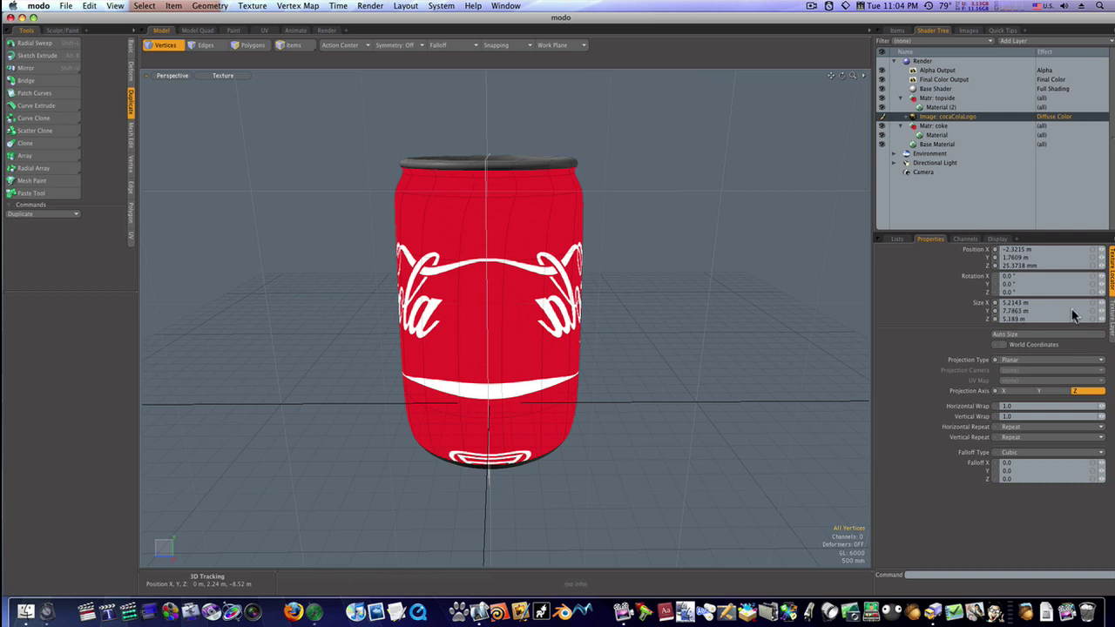
pyautogui.moveTo(1100, 315)
pyautogui.mouseDown()
pyautogui.moveTo(1109, 311)
pyautogui.moveTo(1099, 313)
pyautogui.mouseUp()
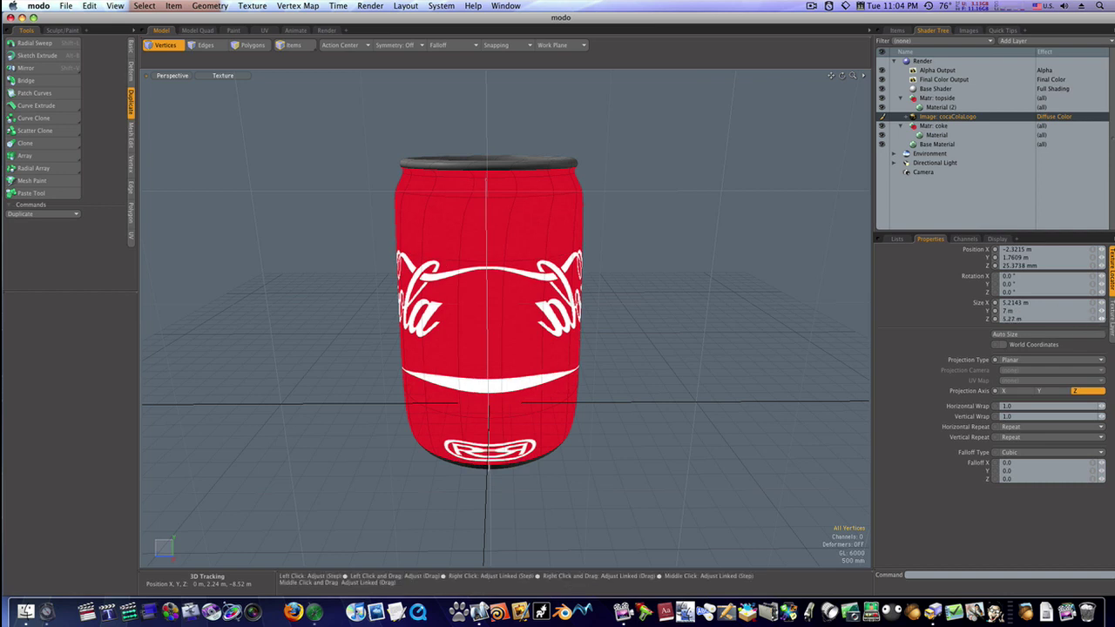
pyautogui.moveTo(1102, 309); pyautogui.dragTo(1086, 309)
# Orbit around the can to check the logo faces forward and inspect the lid.
pyautogui.keyDown('alt'); pyautogui.moveTo(497, 418); pyautogui.dragTo(708, 389); pyautogui.keyUp('alt')
pyautogui.moveTo(515, 354)
pyautogui.keyDown('alt'); pyautogui.mouseDown()
pyautogui.moveTo(706, 369)
pyautogui.moveTo(550, 369)
pyautogui.moveTo(527, 349)
pyautogui.mouseUp(); pyautogui.keyUp('alt')
pyautogui.keyDown('alt'); pyautogui.moveTo(715, 268); pyautogui.dragTo(622, 287); pyautogui.keyUp('alt')
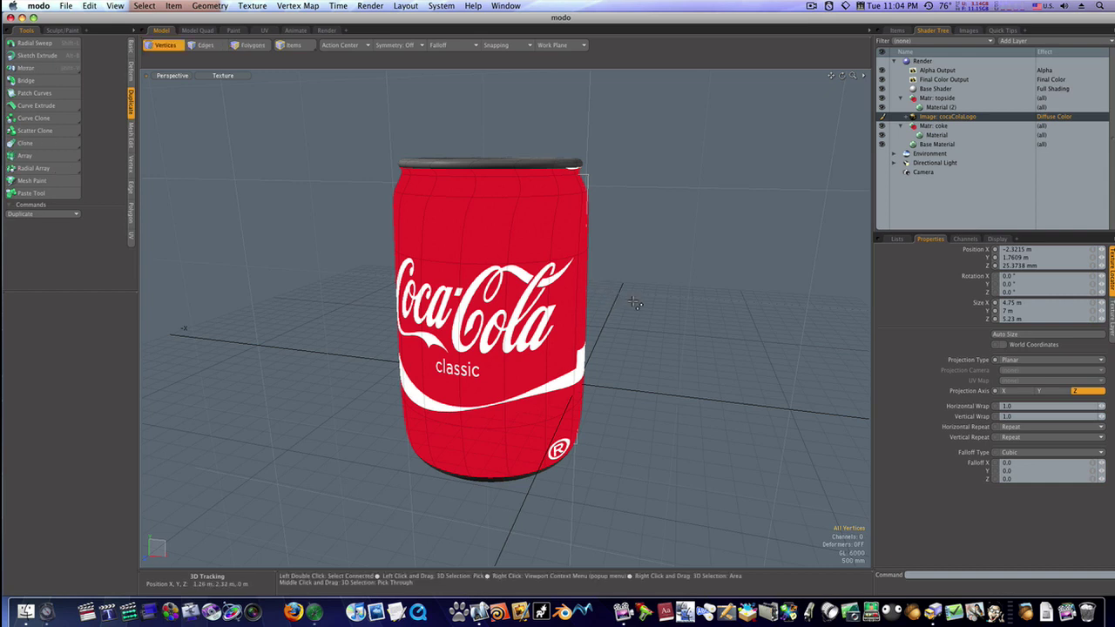
pyautogui.keyDown('alt'); pyautogui.moveTo(639, 302); pyautogui.dragTo(639, 344); pyautogui.keyUp('alt')
pyautogui.keyDown('alt'); pyautogui.moveTo(645, 304); pyautogui.dragTo(633, 259); pyautogui.keyUp('alt')
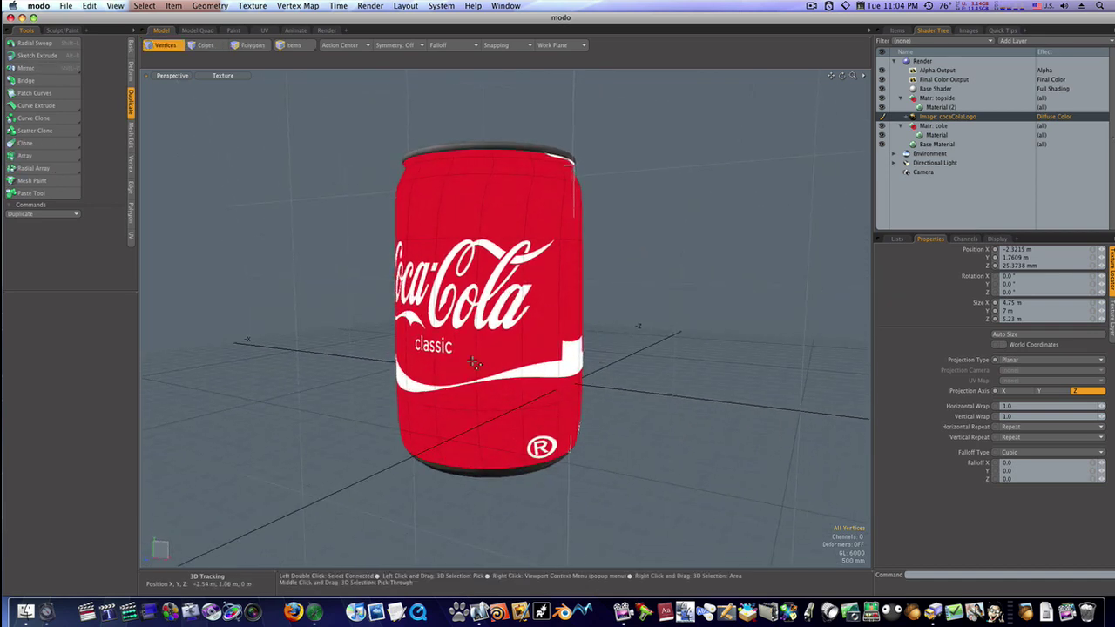
pyautogui.press('alt')
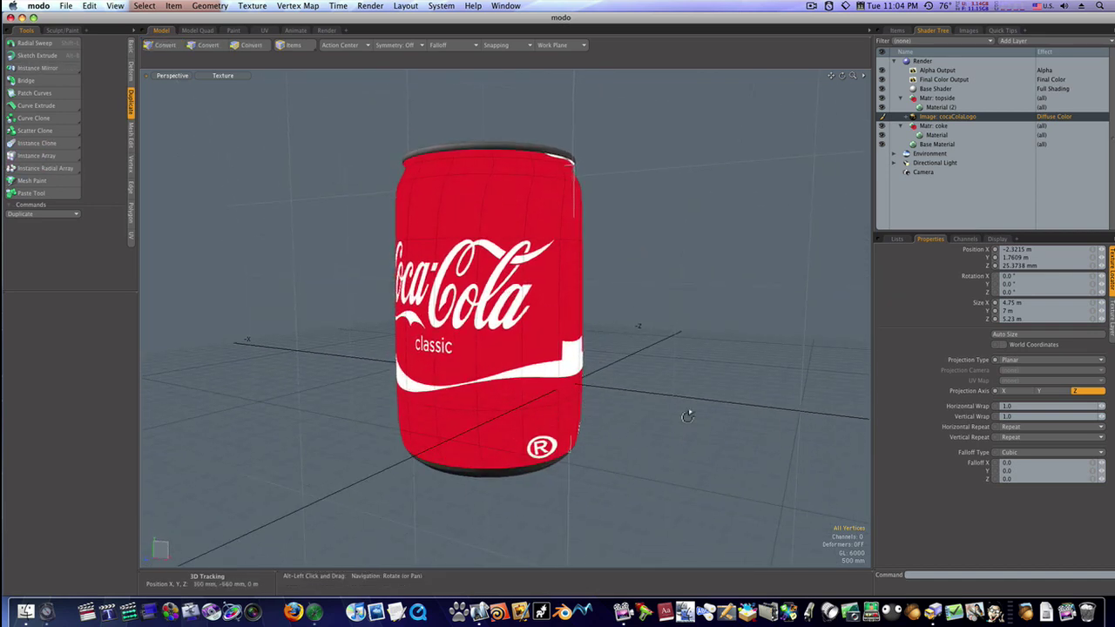
pyautogui.keyDown('alt'); pyautogui.moveTo(687, 416); pyautogui.dragTo(741, 455); pyautogui.keyUp('alt')
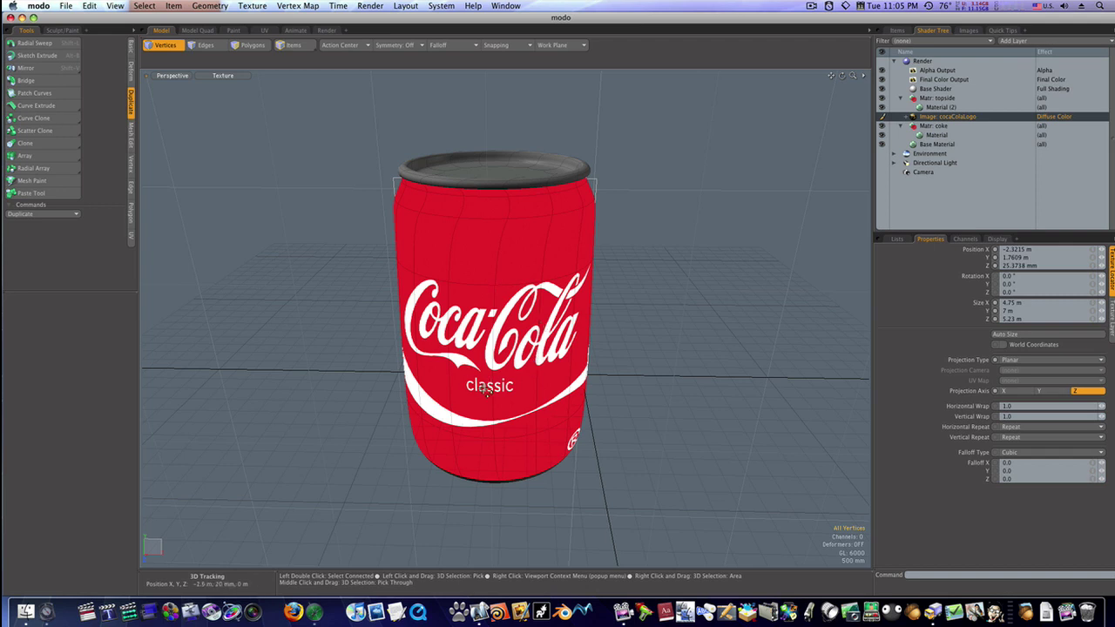
pyautogui.keyDown('alt'); pyautogui.moveTo(528, 394); pyautogui.dragTo(502, 444); pyautogui.keyUp('alt')
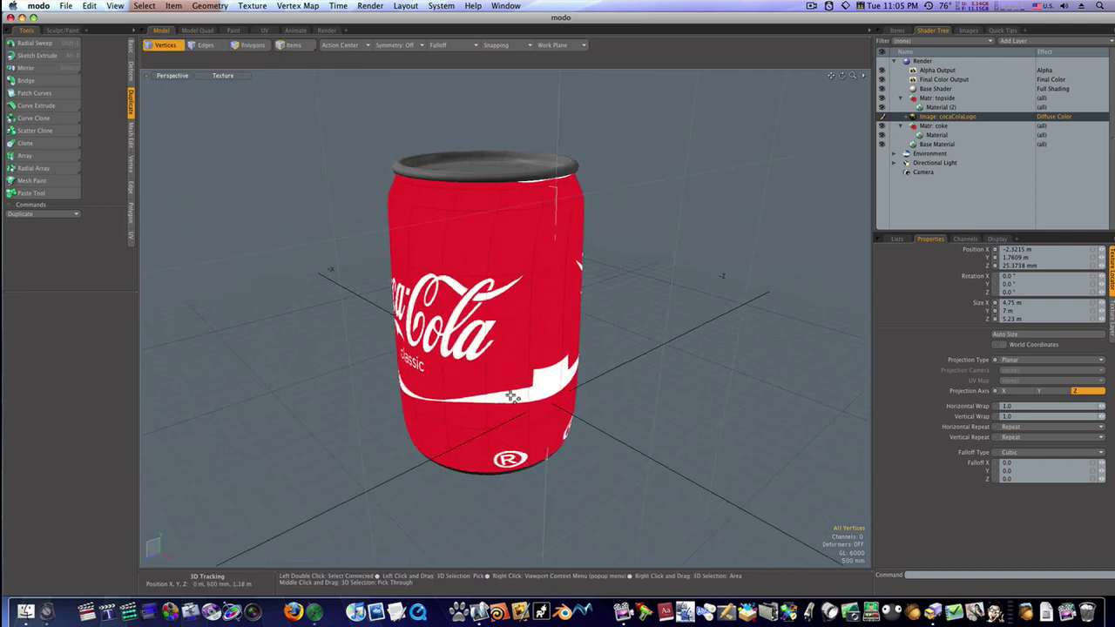
pyautogui.keyDown('alt'); pyautogui.moveTo(516, 353); pyautogui.dragTo(476, 176); pyautogui.keyUp('alt')
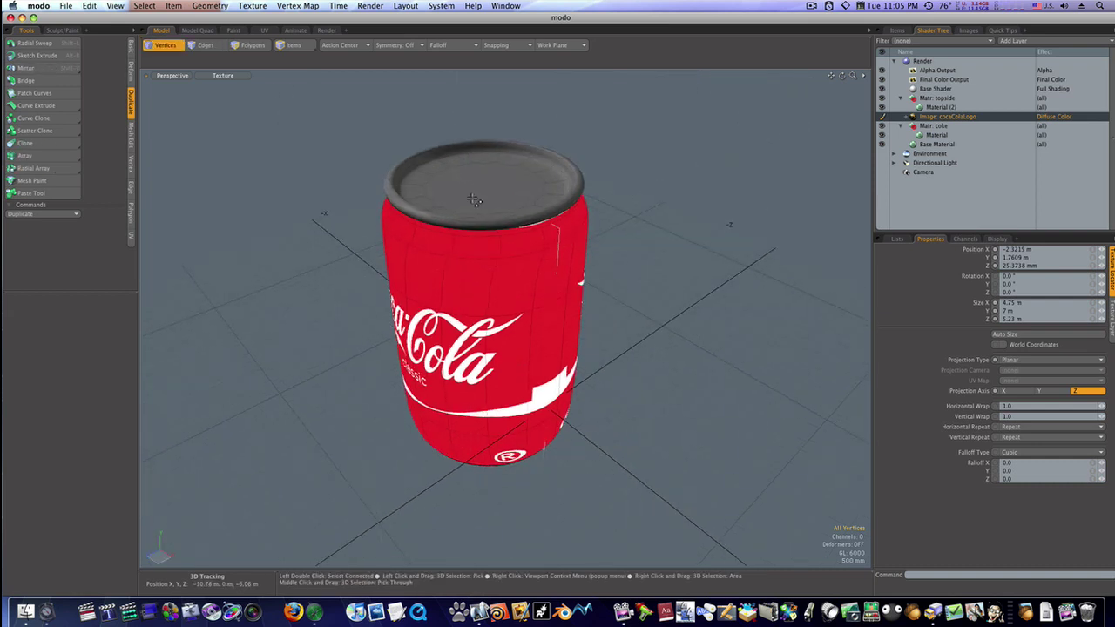
pyautogui.keyDown('alt'); pyautogui.moveTo(445, 276); pyautogui.dragTo(483, 320); pyautogui.keyUp('alt')
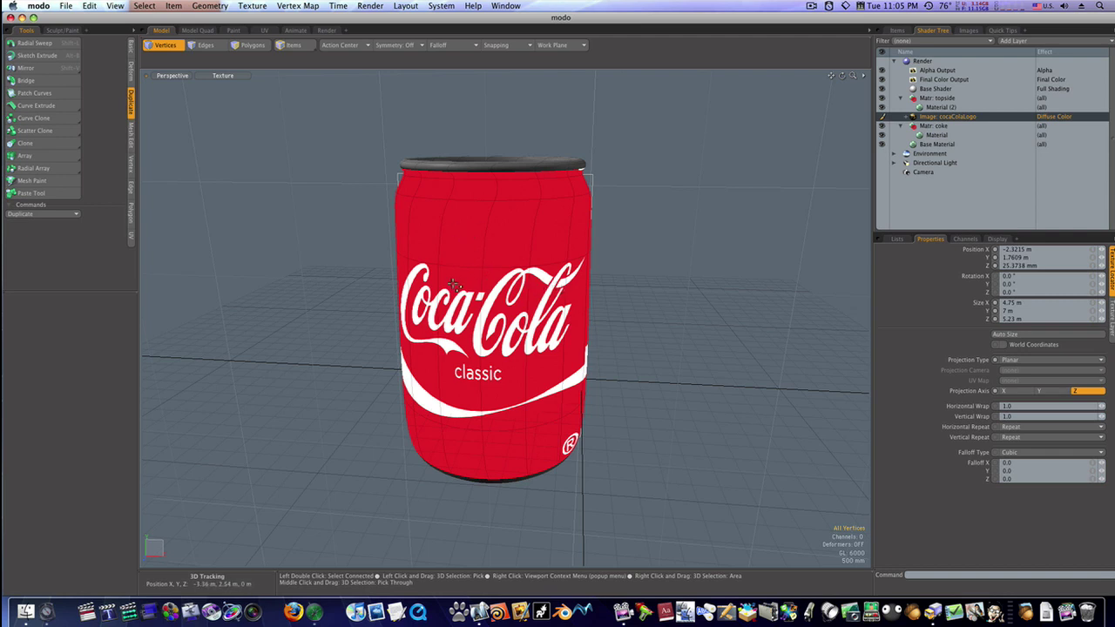
pyautogui.moveTo(462, 312)
pyautogui.keyDown('alt'); pyautogui.mouseDown()
pyautogui.moveTo(458, 277)
pyautogui.moveTo(462, 301)
pyautogui.mouseUp(); pyautogui.keyUp('alt')
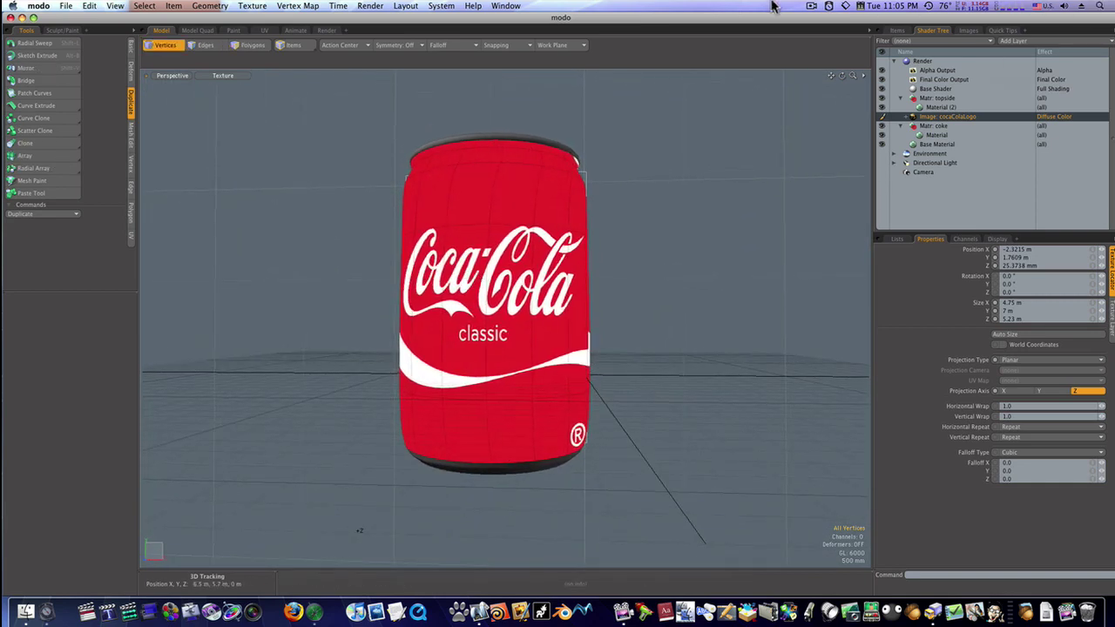
# Drop the Transform tool and select the Mesh (3) item in the Items list.
pyautogui.click(801, 7)
pyautogui.click(818, 19)
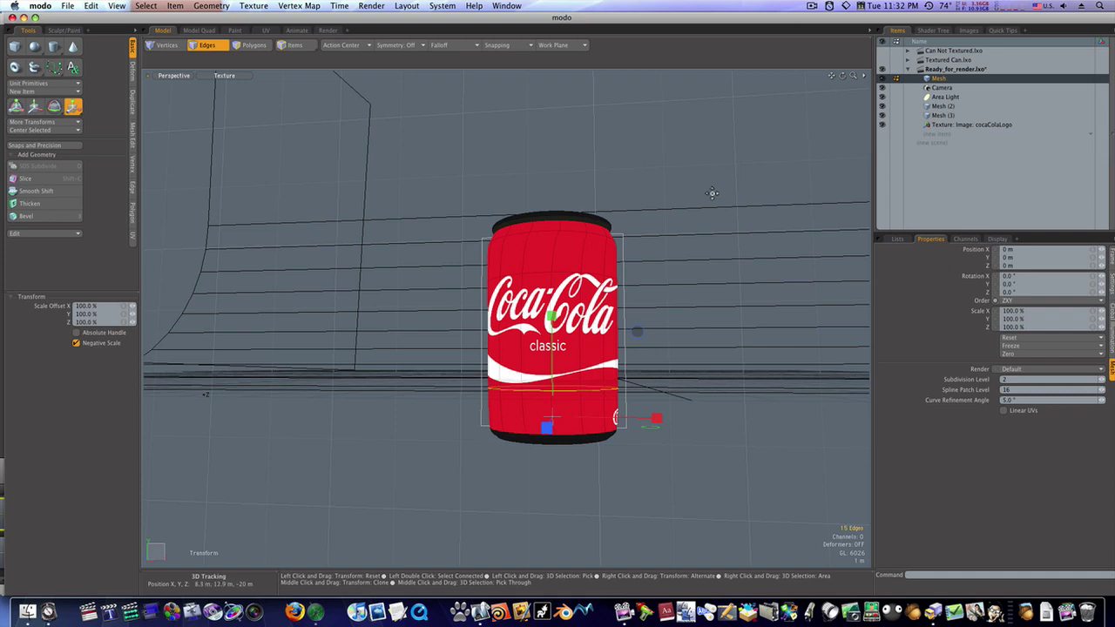
pyautogui.press('space')
pyautogui.keyDown('alt'); pyautogui.moveTo(711, 184); pyautogui.dragTo(715, 203); pyautogui.keyUp('alt')
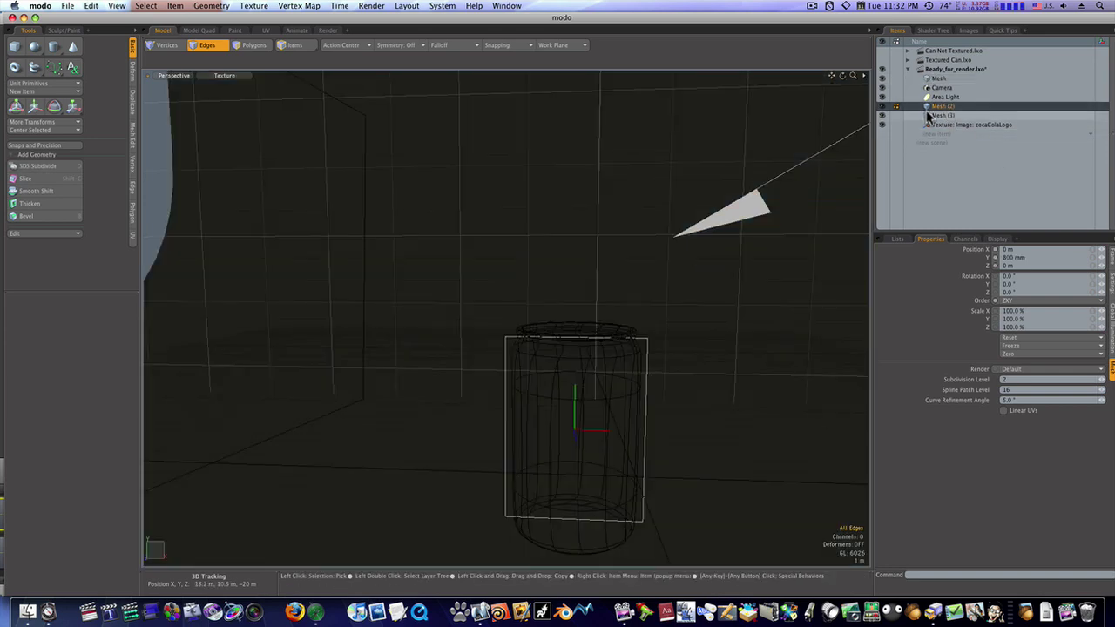
pyautogui.click(930, 115)
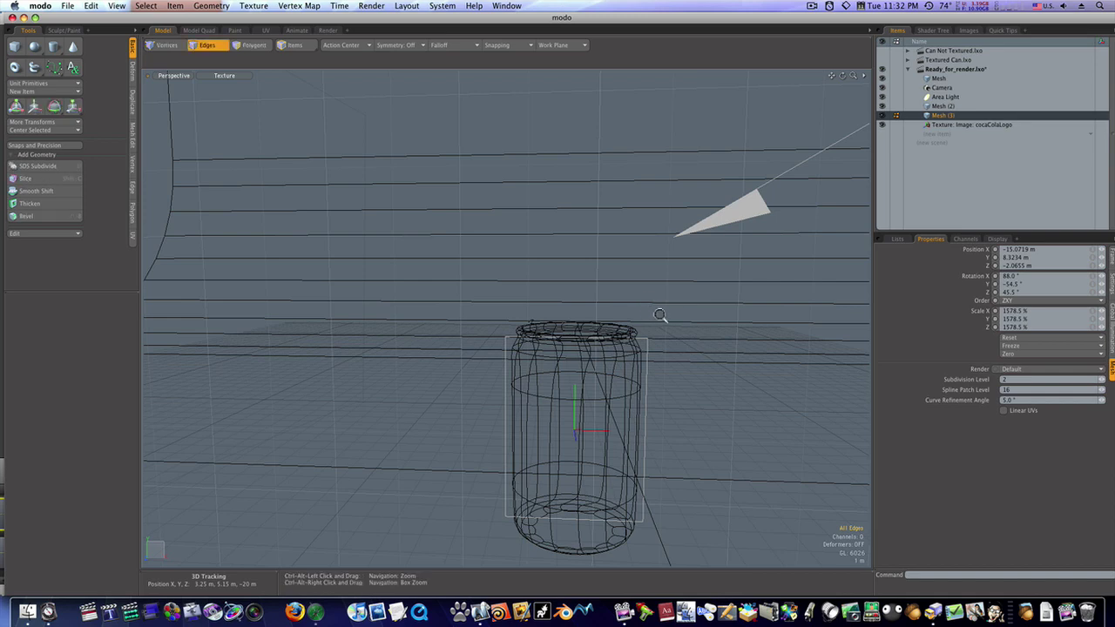
# Zoom out to the whole studio set and select the upright card plane in Polygons mode.
pyautogui.keyDown('ctrl'); pyautogui.keyDown('alt'); pyautogui.moveTo(673, 317); pyautogui.dragTo(612, 321); pyautogui.keyUp('alt'); pyautogui.keyUp('ctrl')
pyautogui.press('3')
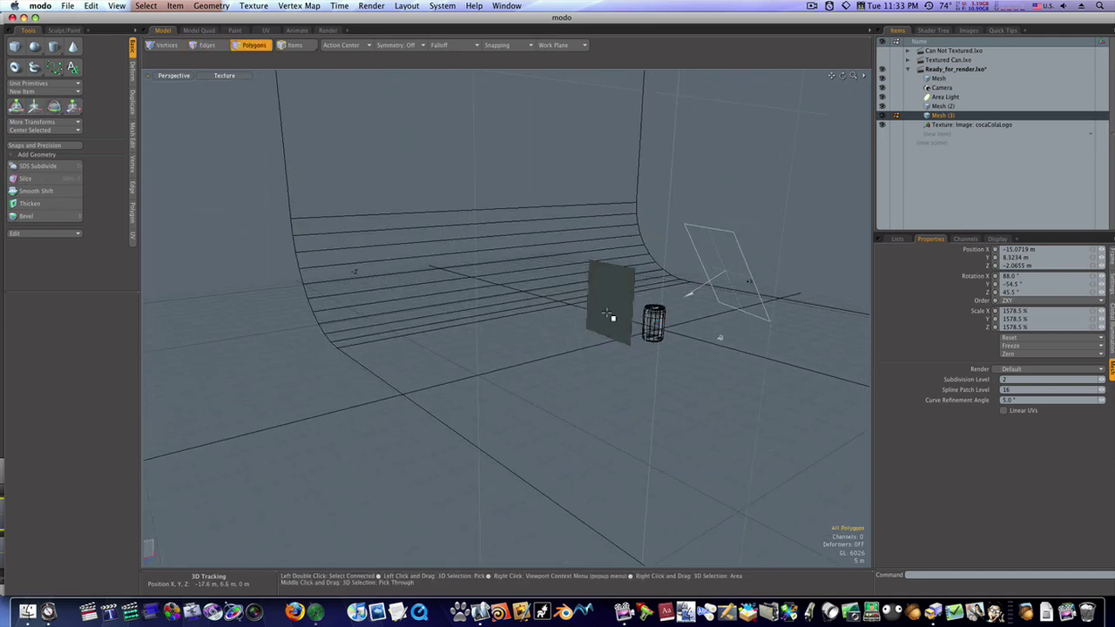
pyautogui.click(612, 313)
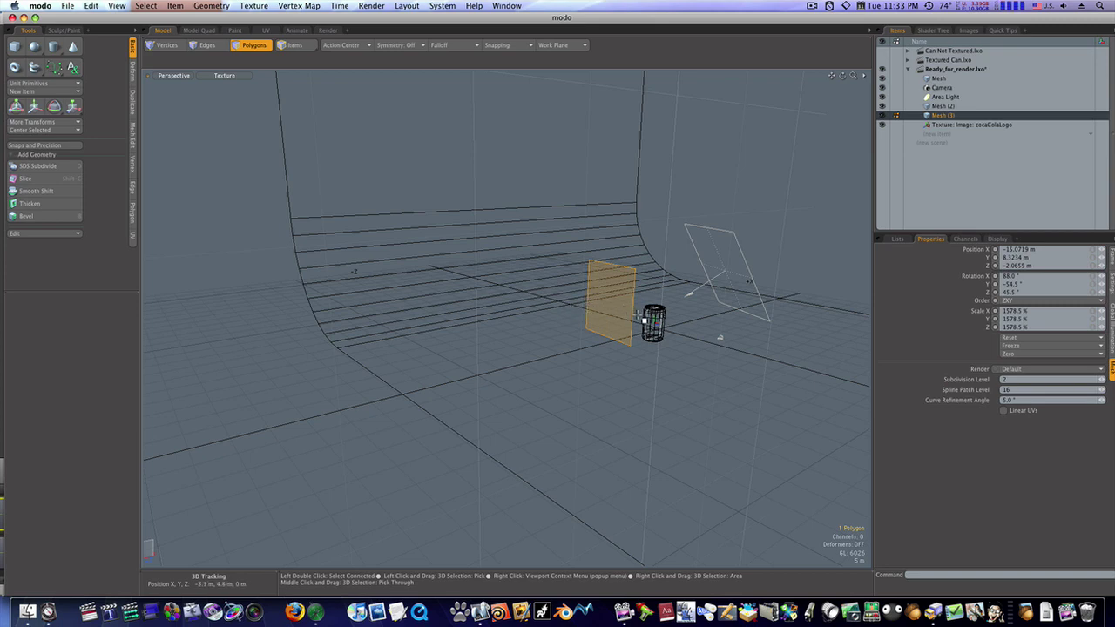
pyautogui.keyDown('alt'); pyautogui.moveTo(645, 318); pyautogui.dragTo(568, 291); pyautogui.keyUp('alt')
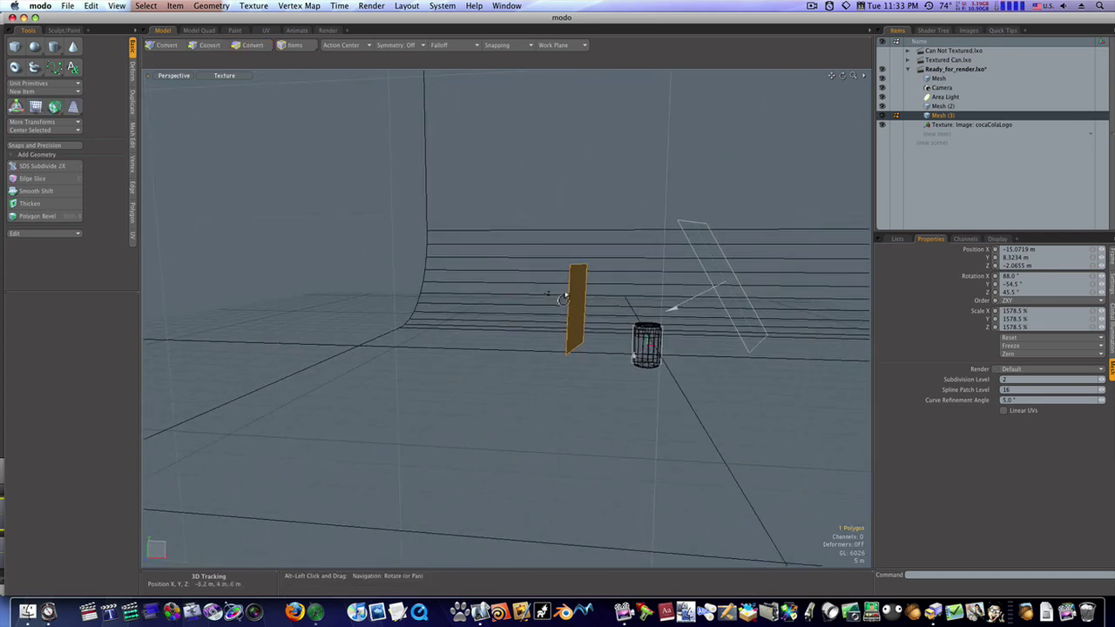
# Render the 640×480 final frame from the Render layout and bring the Render Frame window back into view.
pyautogui.click(327, 31)
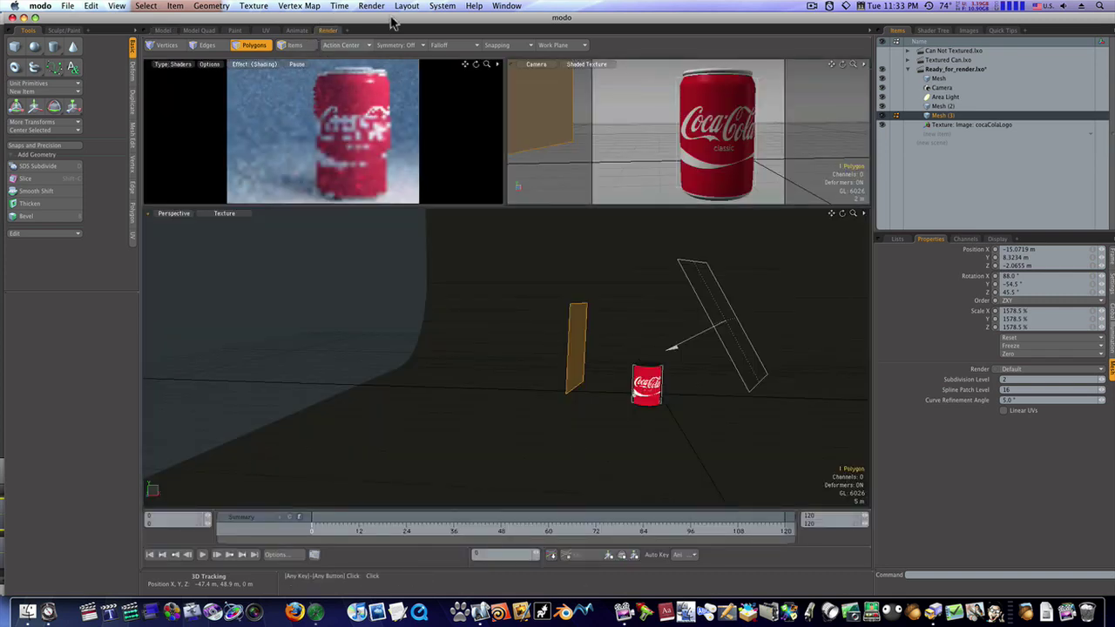
pyautogui.click(371, 6)
pyautogui.click(375, 21)
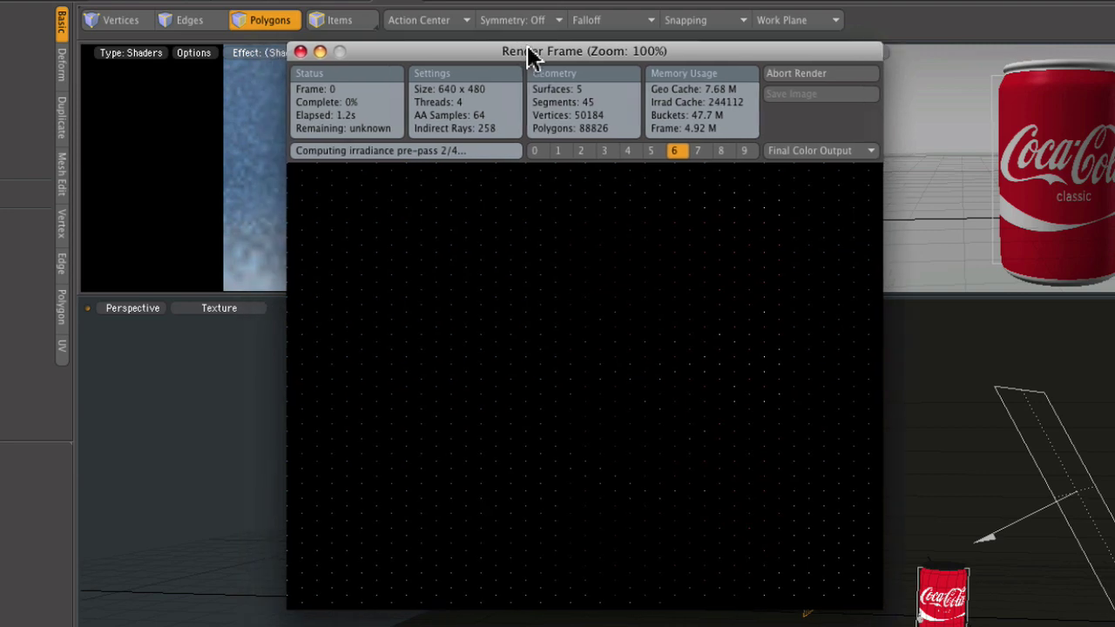
pyautogui.moveTo(527, 49); pyautogui.dragTo(577, 48)
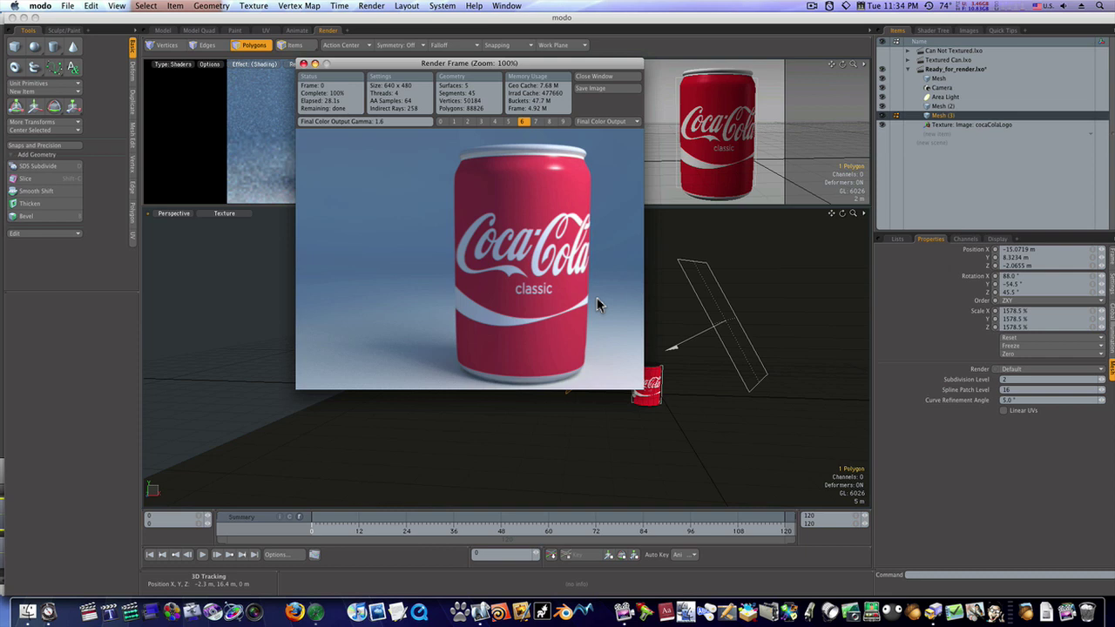
pyautogui.click(810, 7)
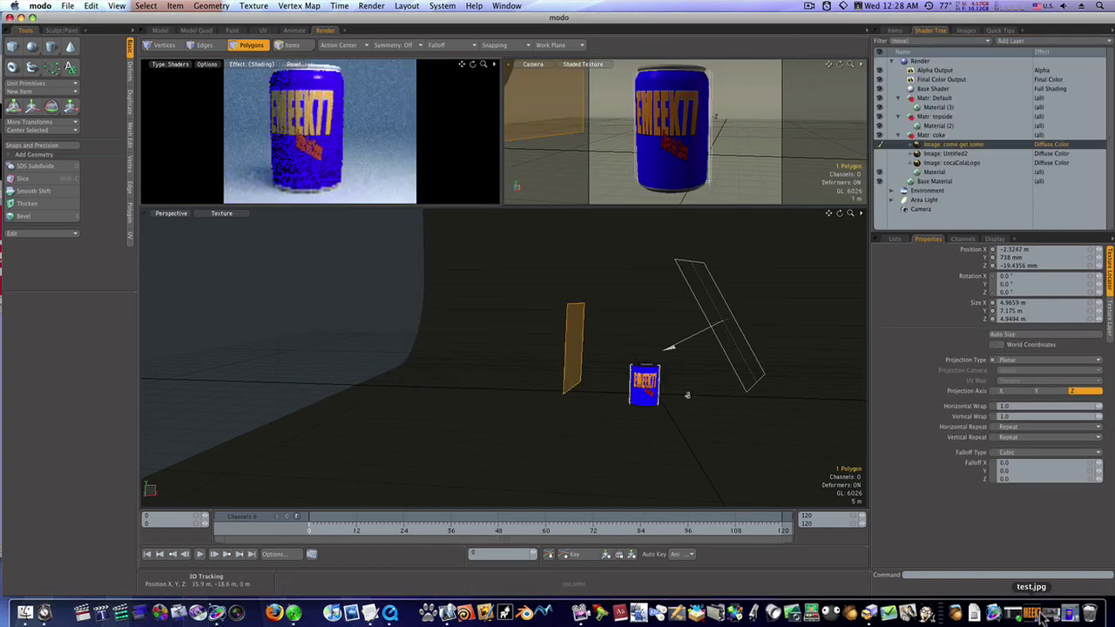
pyautogui.click(1069, 614)
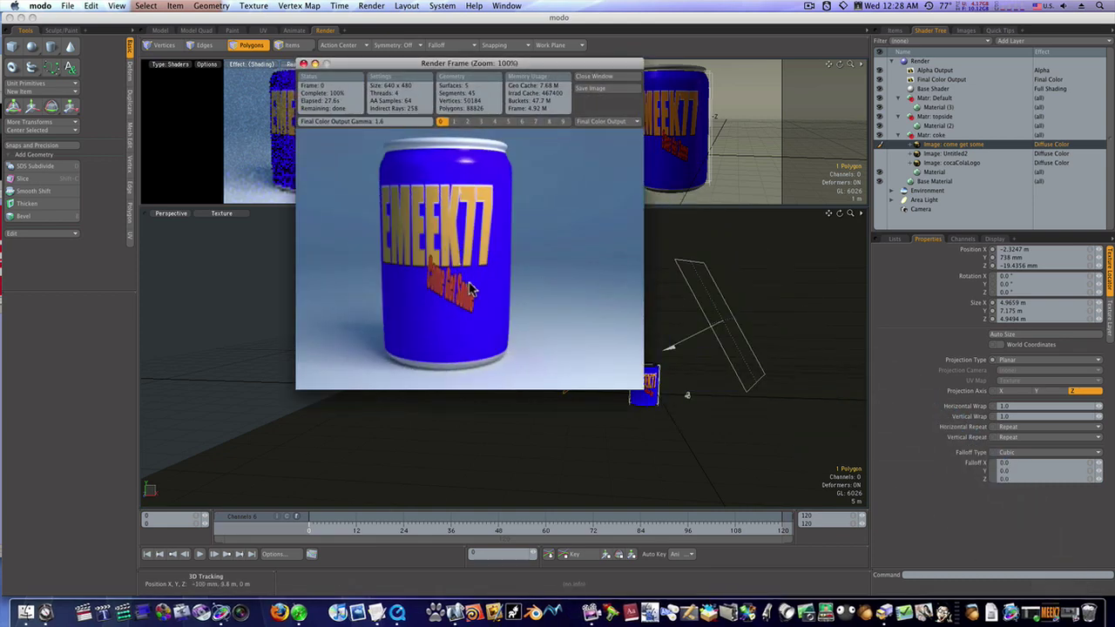
pyautogui.click(549, 121)
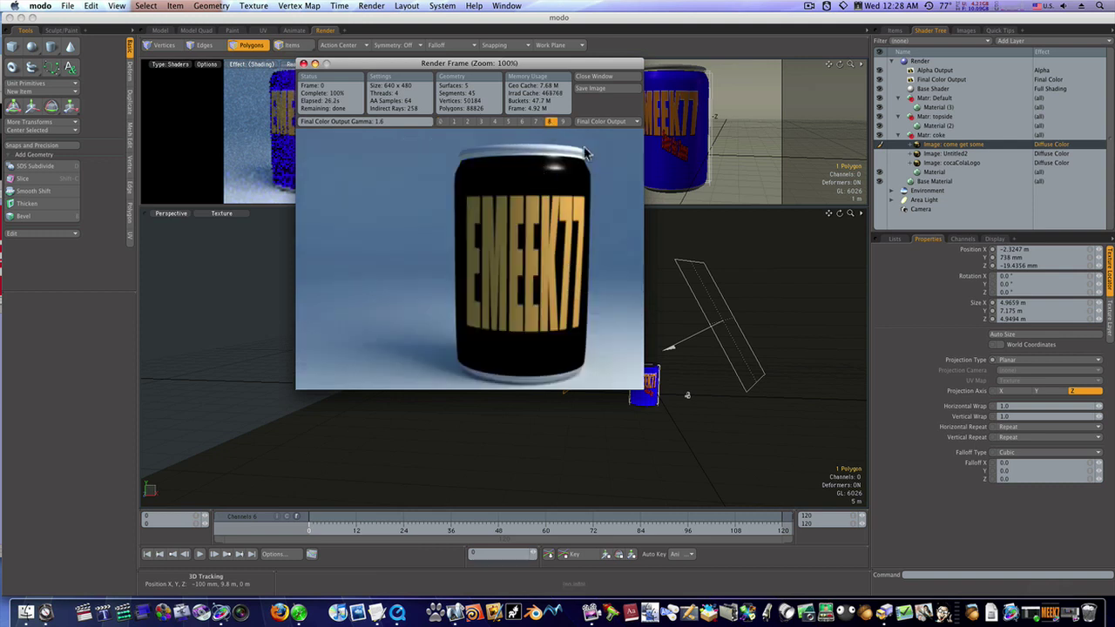
pyautogui.click(564, 122)
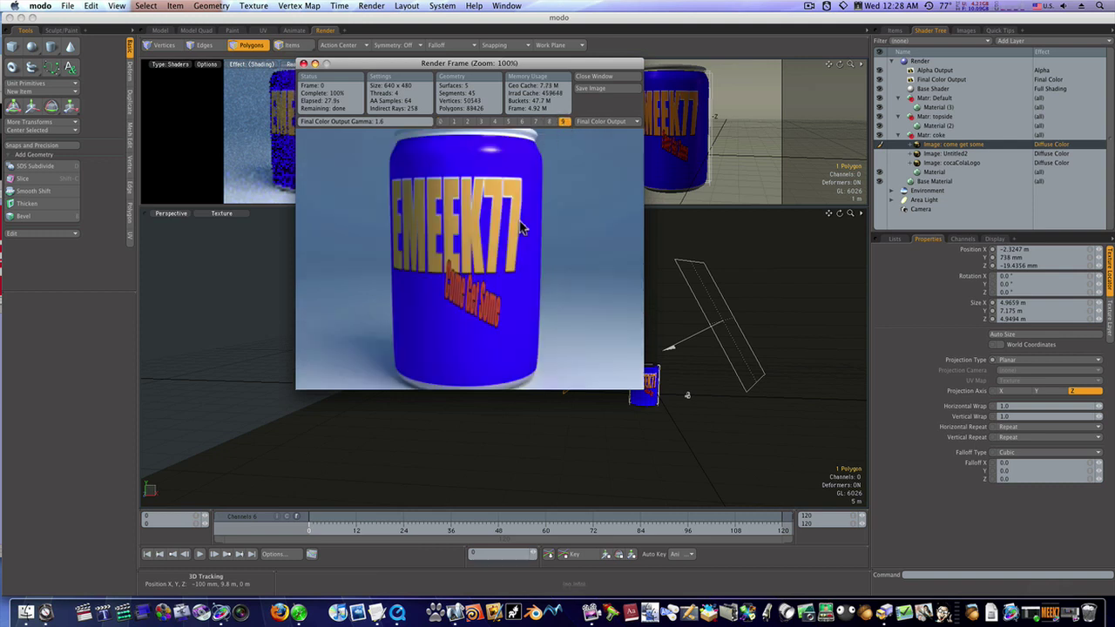
pyautogui.click(510, 121)
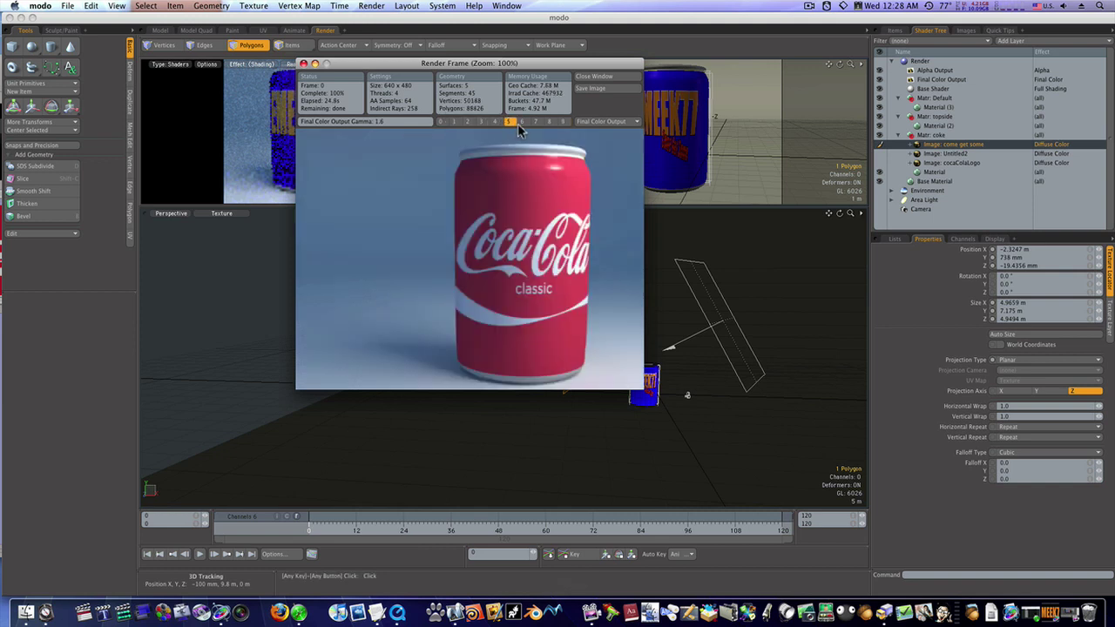
pyautogui.click(522, 122)
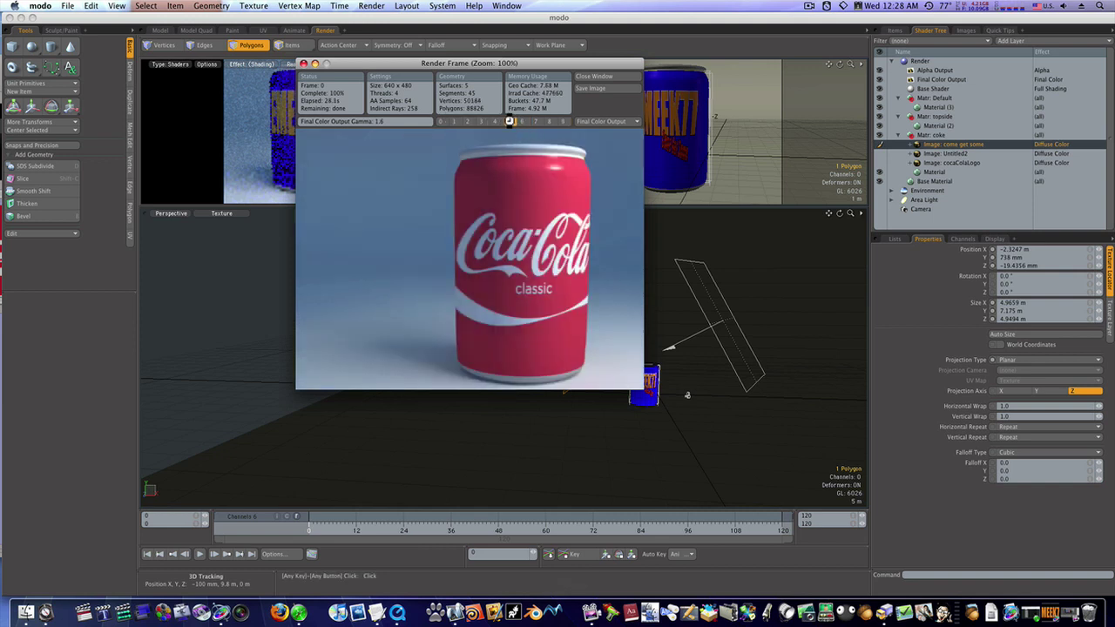
pyautogui.click(512, 122)
pyautogui.click(550, 122)
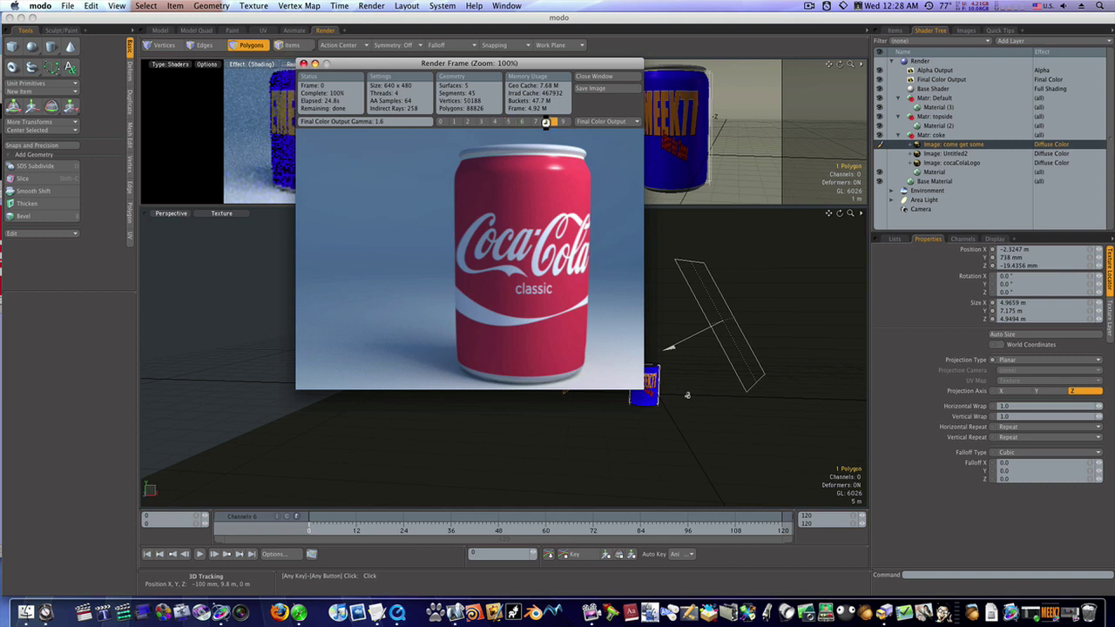
pyautogui.click(563, 122)
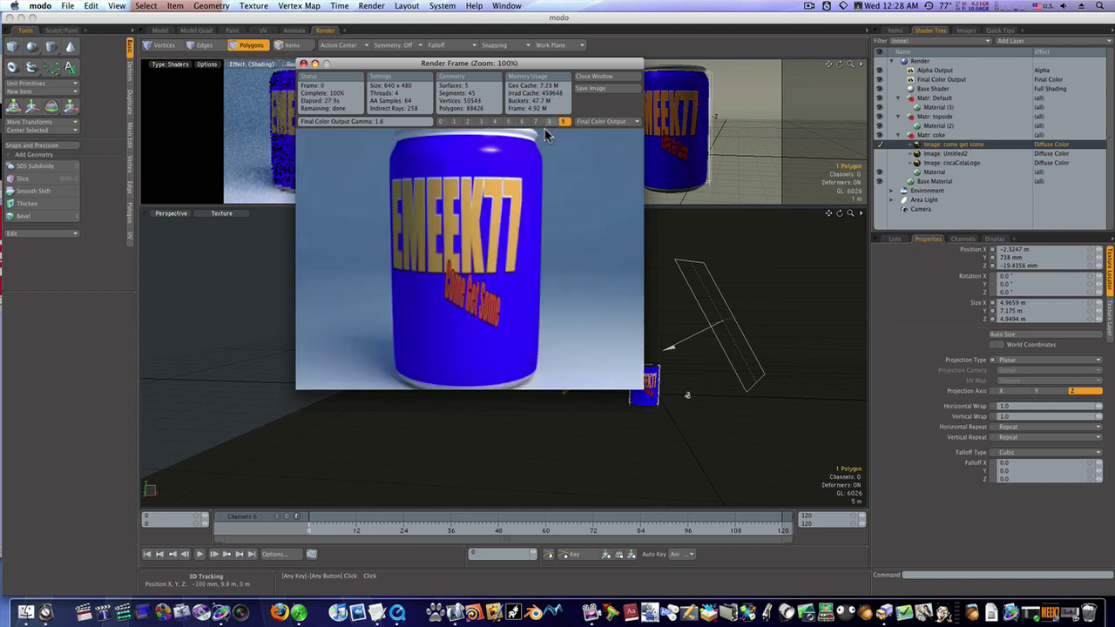